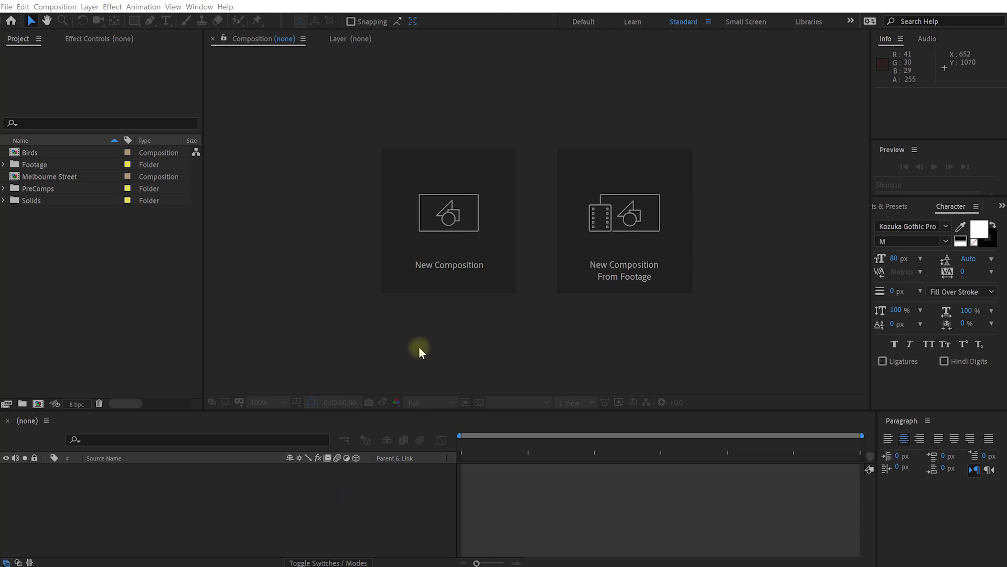
- Open Motion Bro v2.2.3 from Window > Extensions, showing its Typography presets
{"action": "left_click", "coordinate": [199, 7]}
{"action": "mouse_move", "coordinate": [230, 62]}
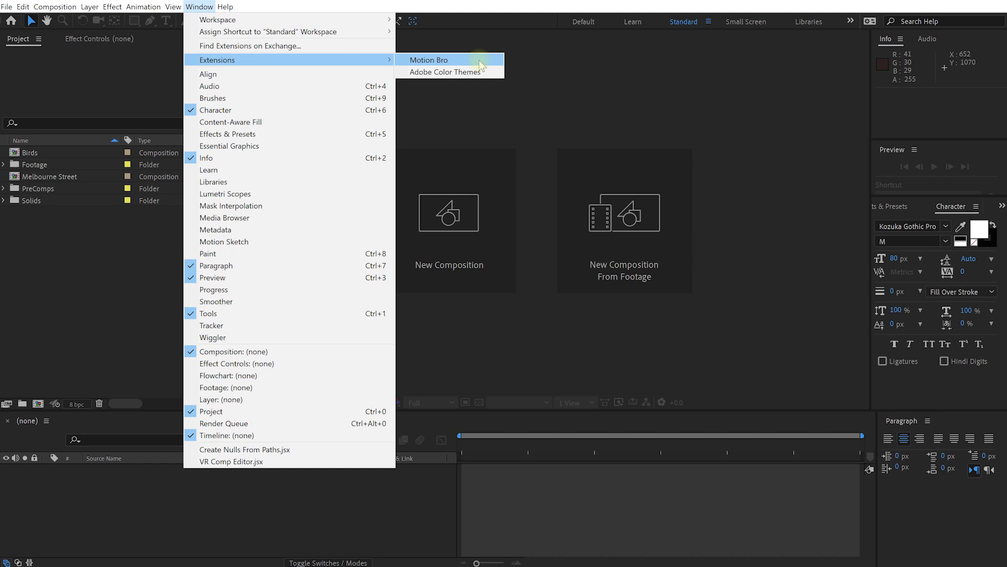
{"action": "left_click", "coordinate": [480, 60]}
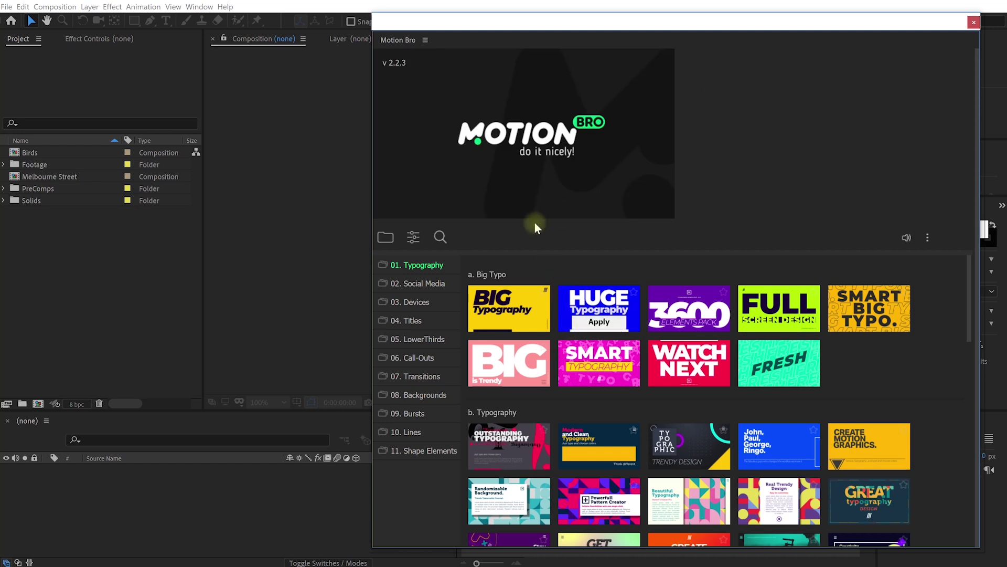
- Show the preset-pack toolbar and expand the 01. Typography category's subfolders
{"action": "scroll", "coordinate": [829, 342], "scroll_direction": "down", "scroll_amount": 15}
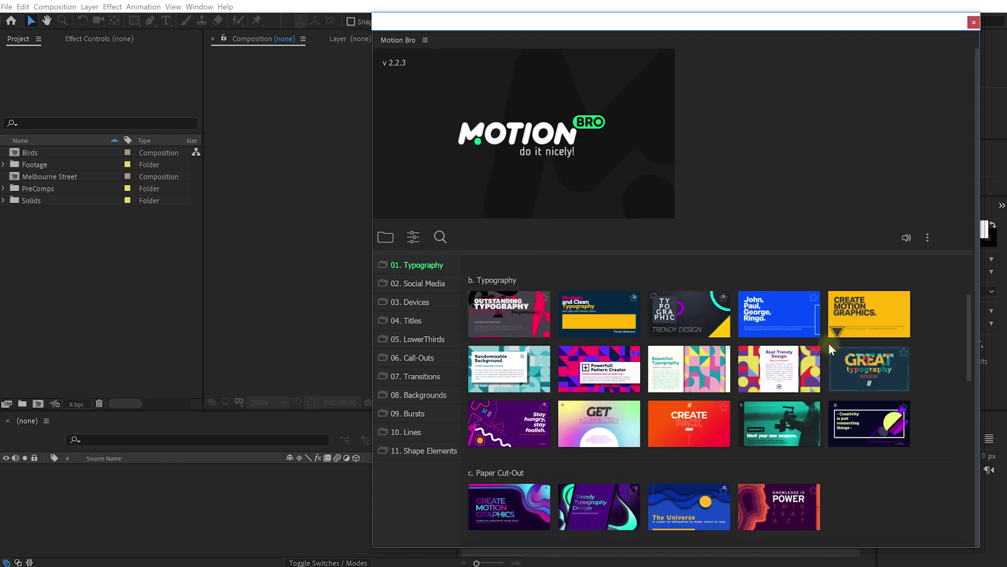
{"action": "scroll", "coordinate": [811, 391], "scroll_direction": "up", "scroll_amount": 15}
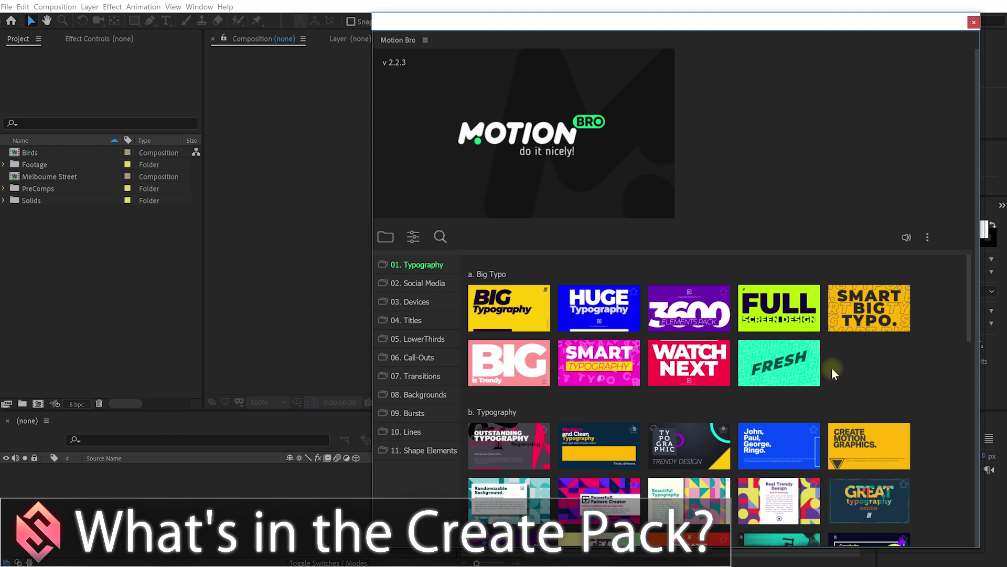
{"action": "left_click", "coordinate": [414, 238]}
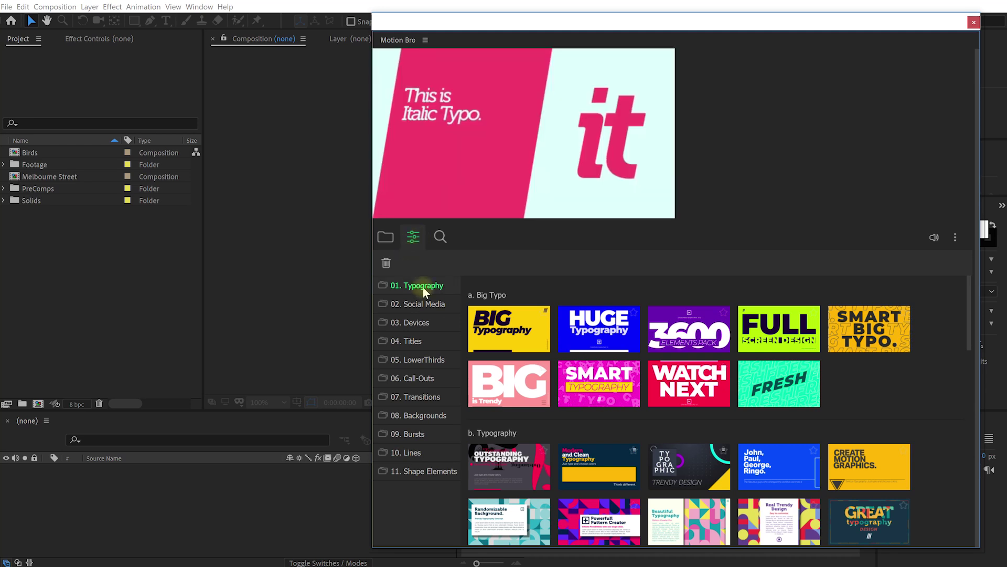
{"action": "left_click", "coordinate": [430, 286]}
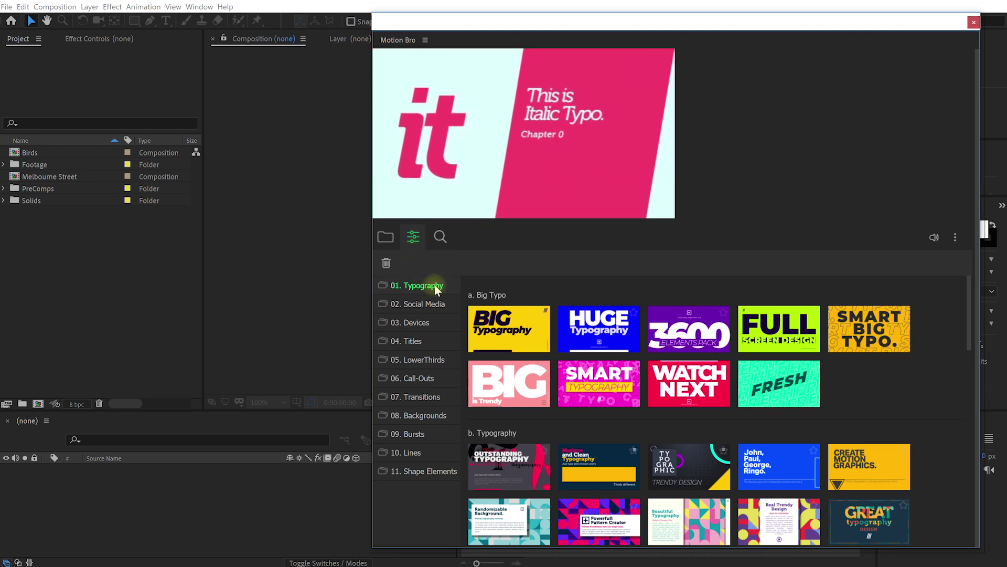
{"action": "left_click", "coordinate": [431, 287]}
{"action": "mouse_move", "coordinate": [596, 355]}
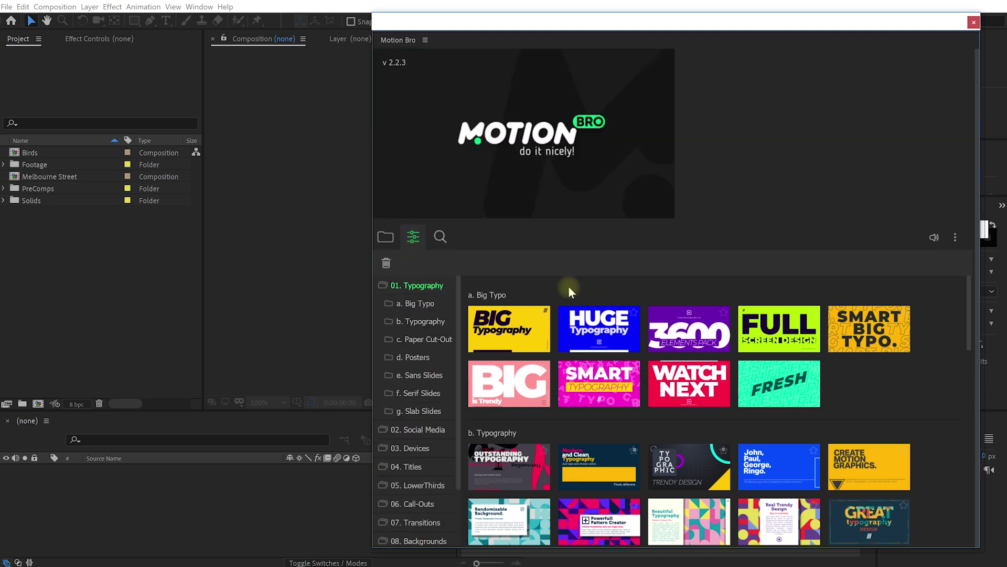
{"action": "left_click", "coordinate": [420, 286]}
- Browse the 02. Social Media presets, then the 03. Devices Mobile and Drone presets
{"action": "left_click", "coordinate": [421, 303]}
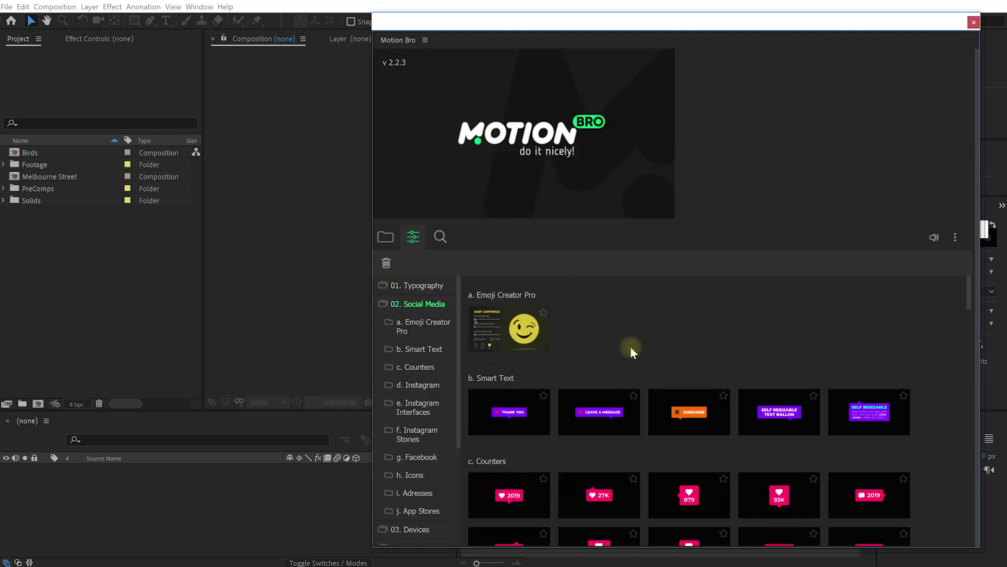
{"action": "scroll", "coordinate": [664, 357], "scroll_direction": "down", "scroll_amount": 10}
{"action": "scroll", "coordinate": [640, 419], "scroll_direction": "down", "scroll_amount": 1}
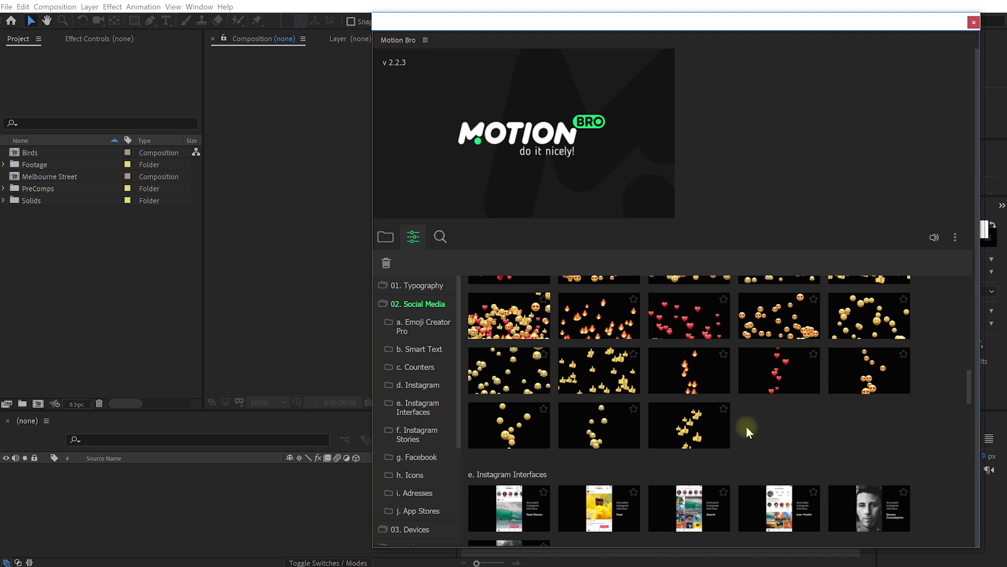
{"action": "scroll", "coordinate": [746, 414], "scroll_direction": "up", "scroll_amount": 5}
{"action": "left_click", "coordinate": [419, 307]}
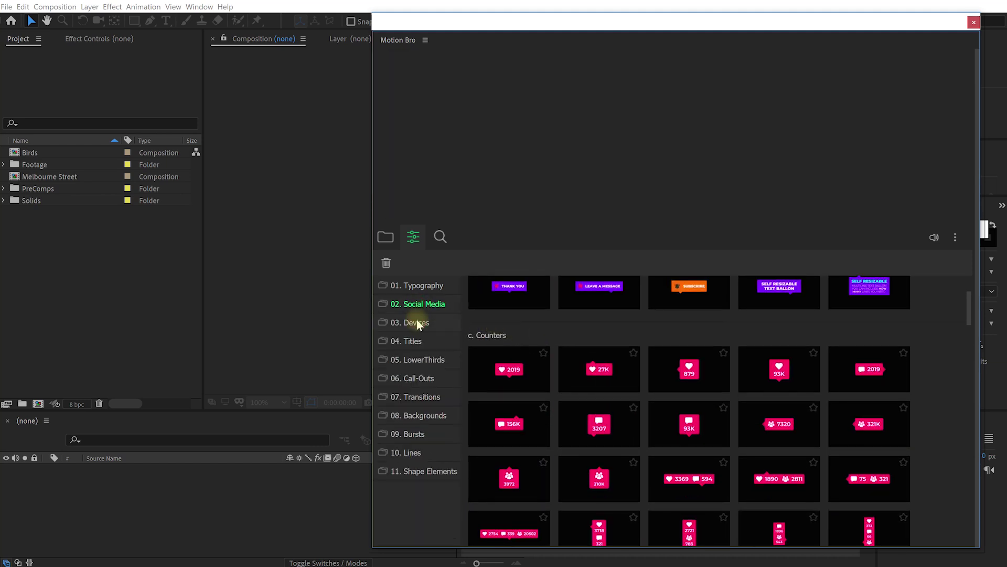
{"action": "left_click", "coordinate": [417, 323]}
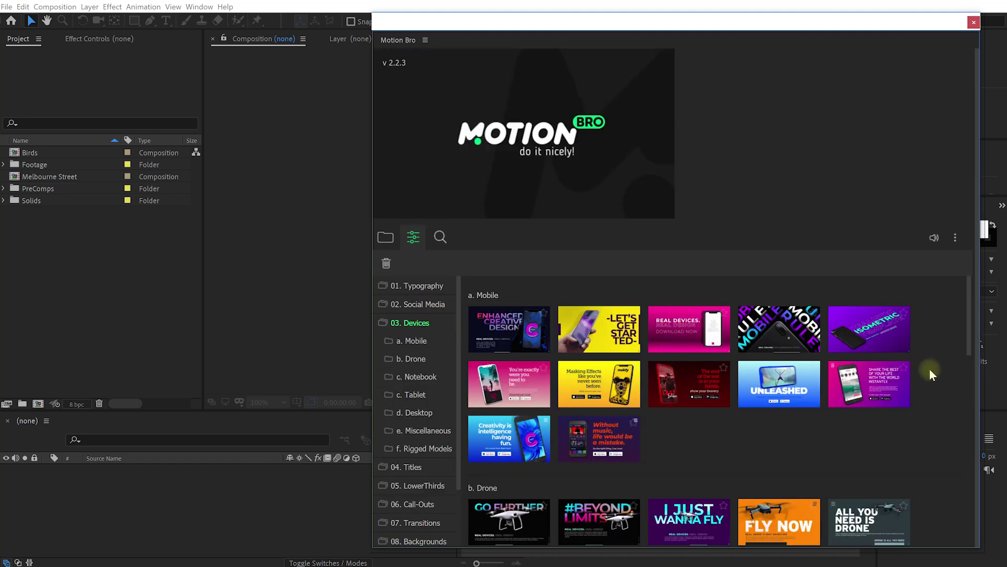
{"action": "mouse_move", "coordinate": [720, 383]}
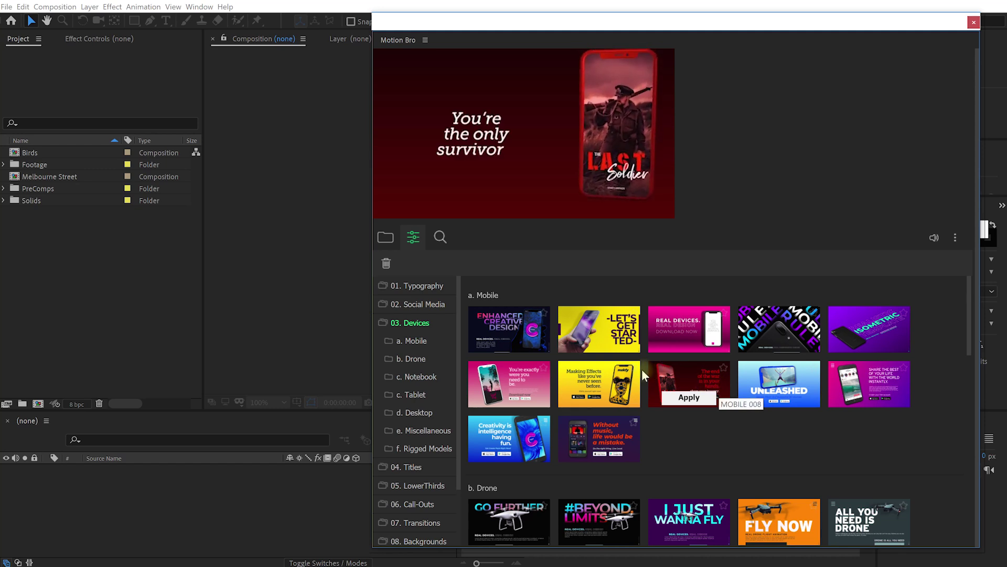
{"action": "scroll", "coordinate": [619, 378], "scroll_direction": "down", "scroll_amount": 10}
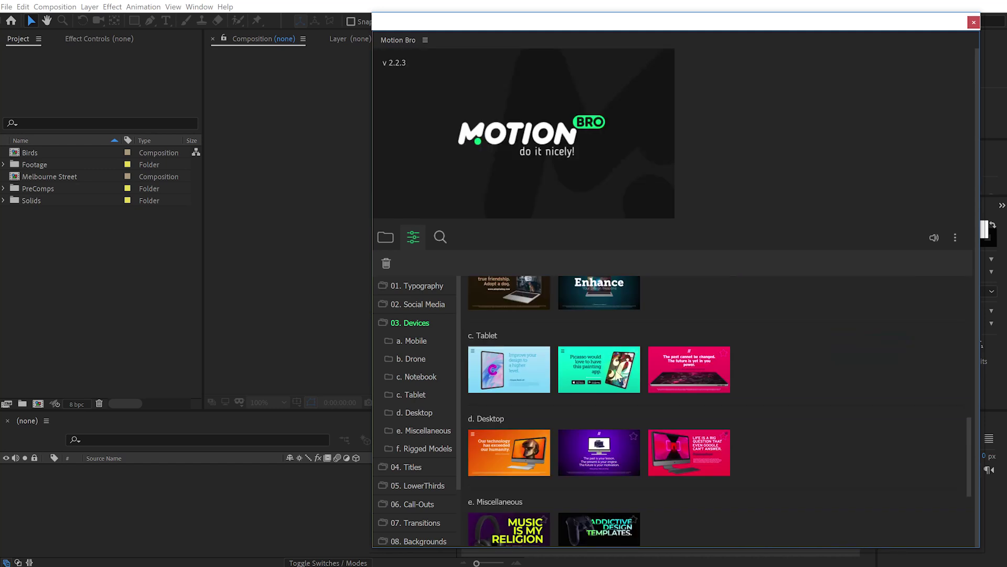
{"action": "scroll", "coordinate": [624, 374], "scroll_direction": "up", "scroll_amount": 10}
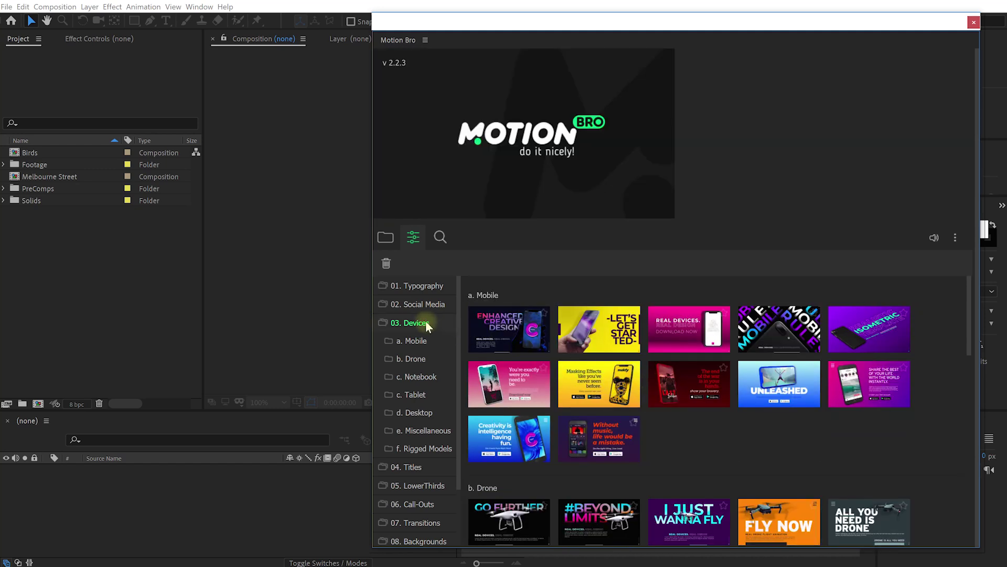
{"action": "left_click", "coordinate": [426, 323]}
- Browse the 04. Titles and 05. LowerThirds preset grids in Motion Bro
{"action": "left_click", "coordinate": [422, 340]}
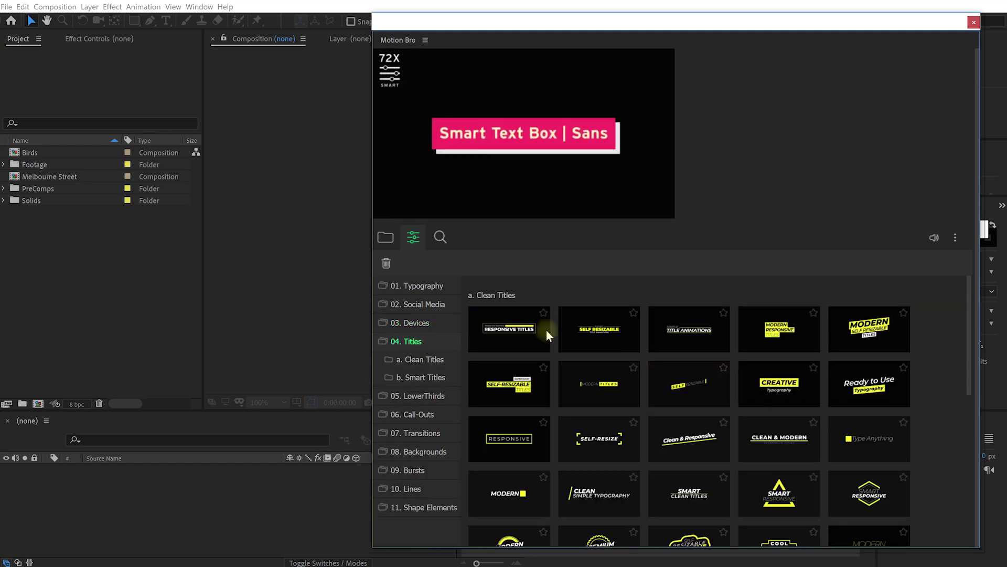
{"action": "scroll", "coordinate": [625, 367], "scroll_direction": "down", "scroll_amount": 5}
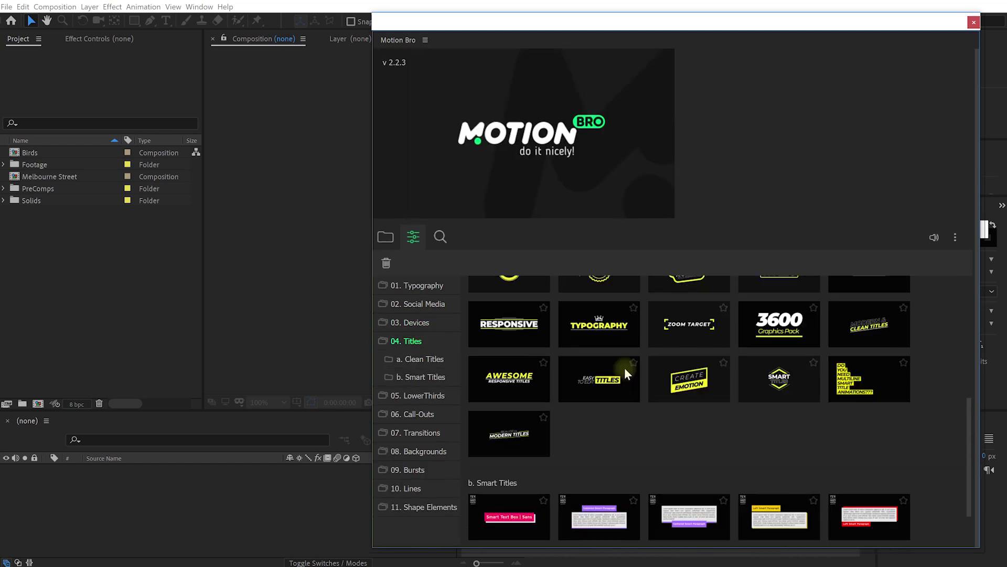
{"action": "scroll", "coordinate": [625, 367], "scroll_direction": "up", "scroll_amount": 5}
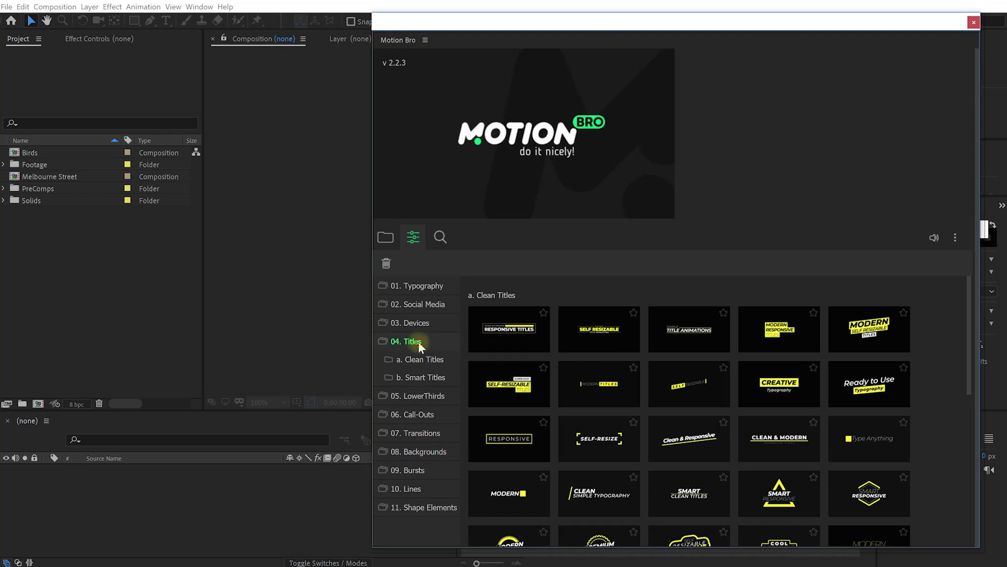
{"action": "left_click", "coordinate": [417, 341]}
{"action": "left_click", "coordinate": [419, 357]}
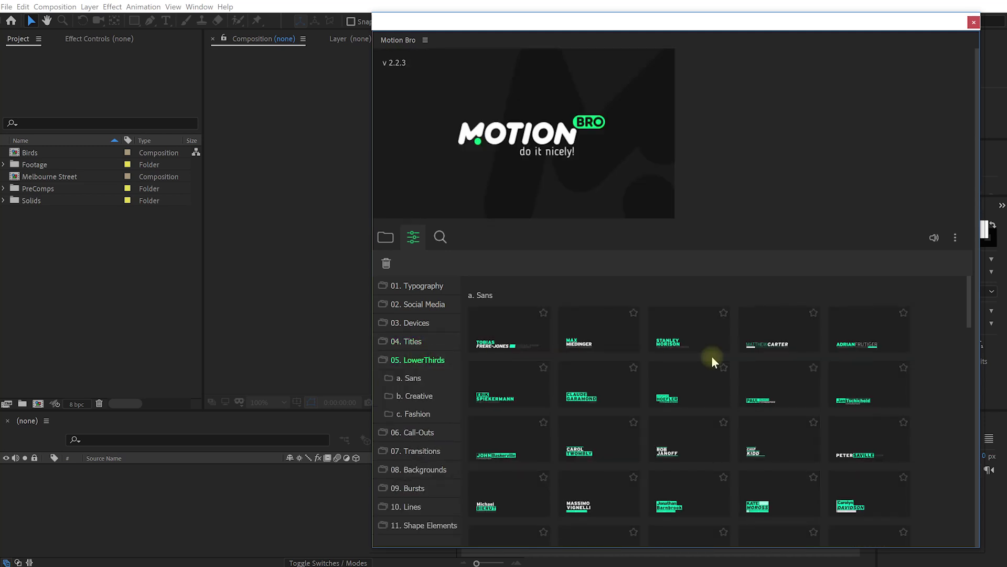
{"action": "mouse_move", "coordinate": [707, 366]}
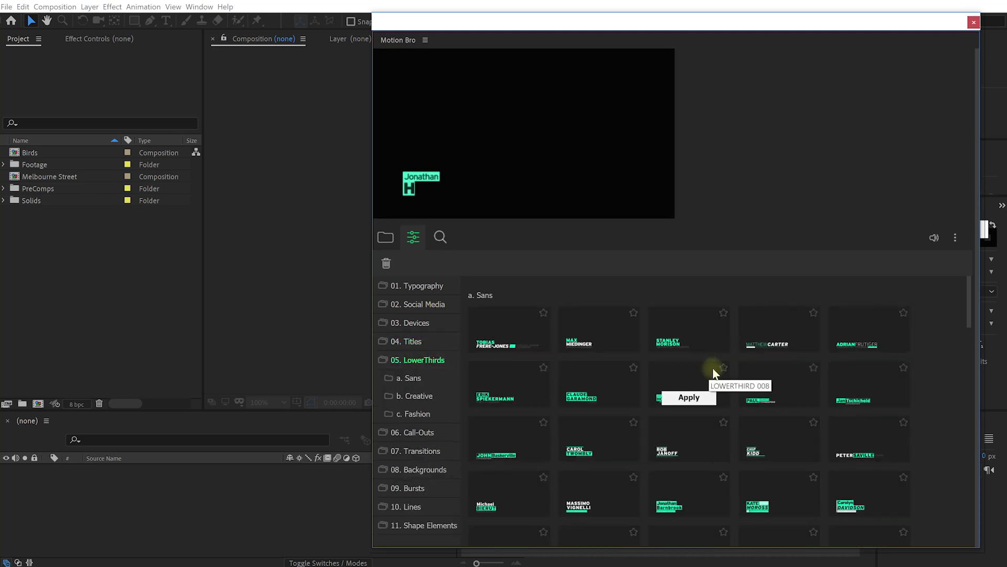
{"action": "scroll", "coordinate": [721, 372], "scroll_direction": "down", "scroll_amount": 10}
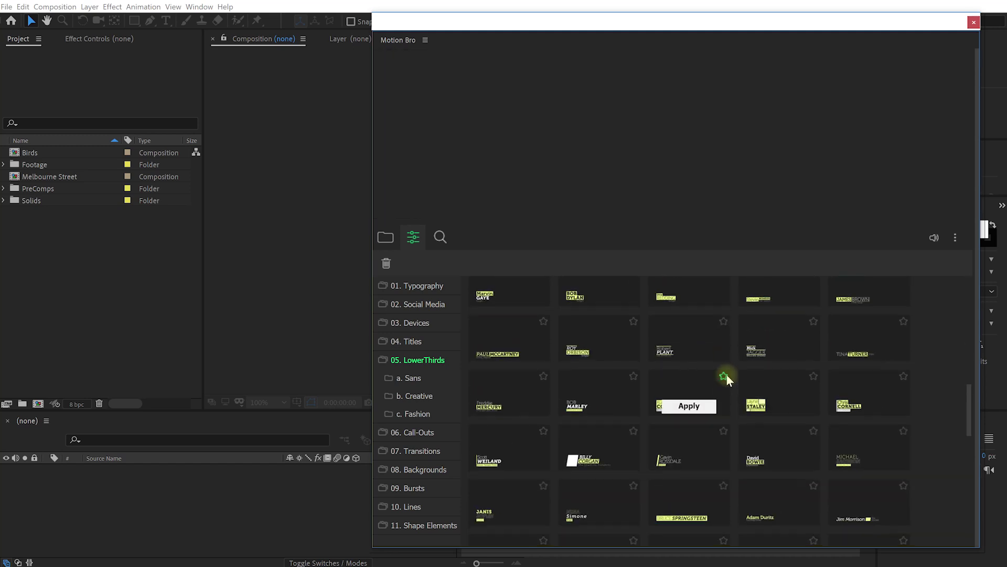
{"action": "scroll", "coordinate": [718, 393], "scroll_direction": "down", "scroll_amount": 5}
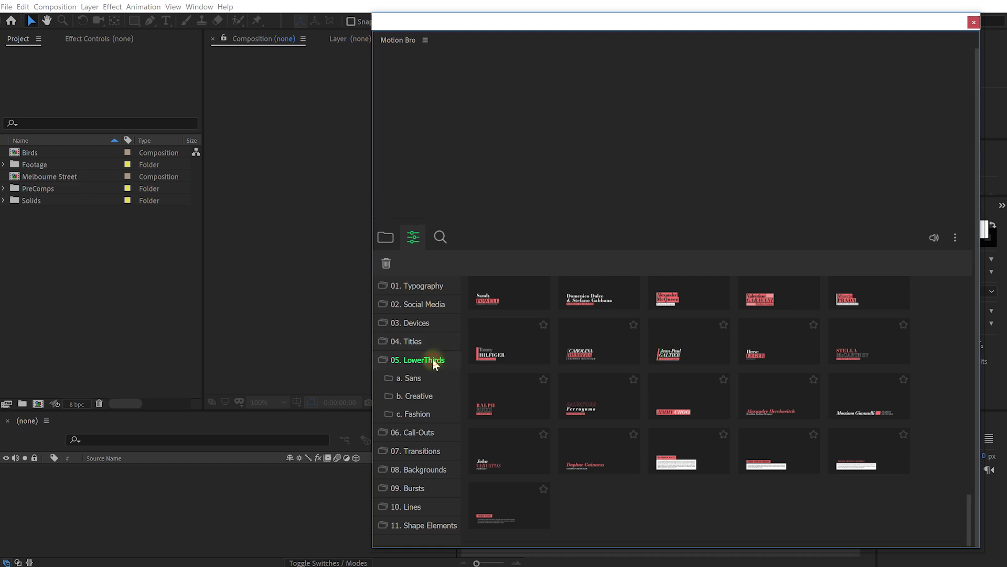
{"action": "left_click", "coordinate": [432, 360]}
- Browse the 06. Call-Outs presets, then scroll through 07. Transitions' Clean transitions
{"action": "left_click", "coordinate": [420, 376]}
{"action": "mouse_move", "coordinate": [718, 332]}
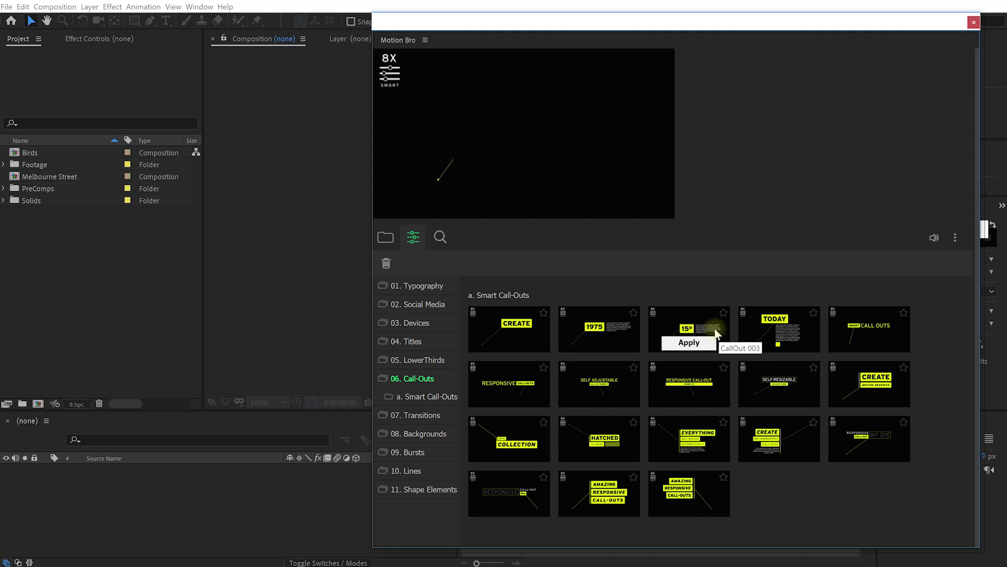
{"action": "left_click", "coordinate": [416, 414]}
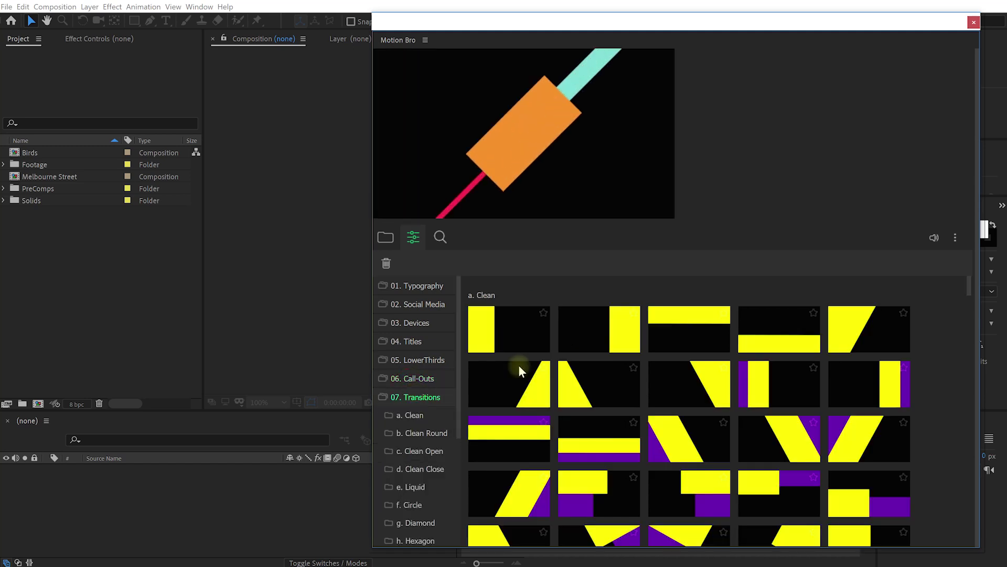
{"action": "scroll", "coordinate": [643, 355], "scroll_direction": "down", "scroll_amount": 15}
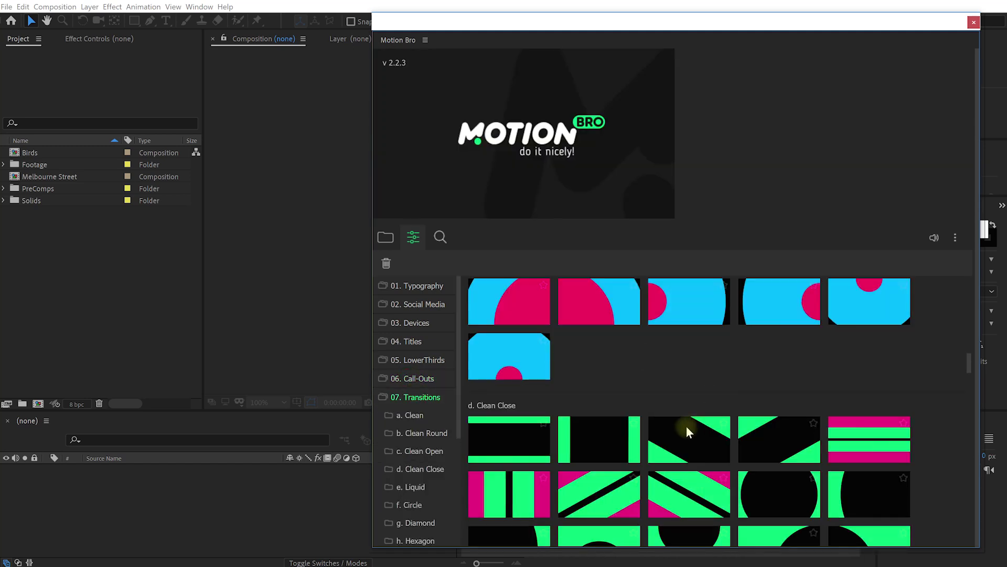
{"action": "mouse_move", "coordinate": [687, 430]}
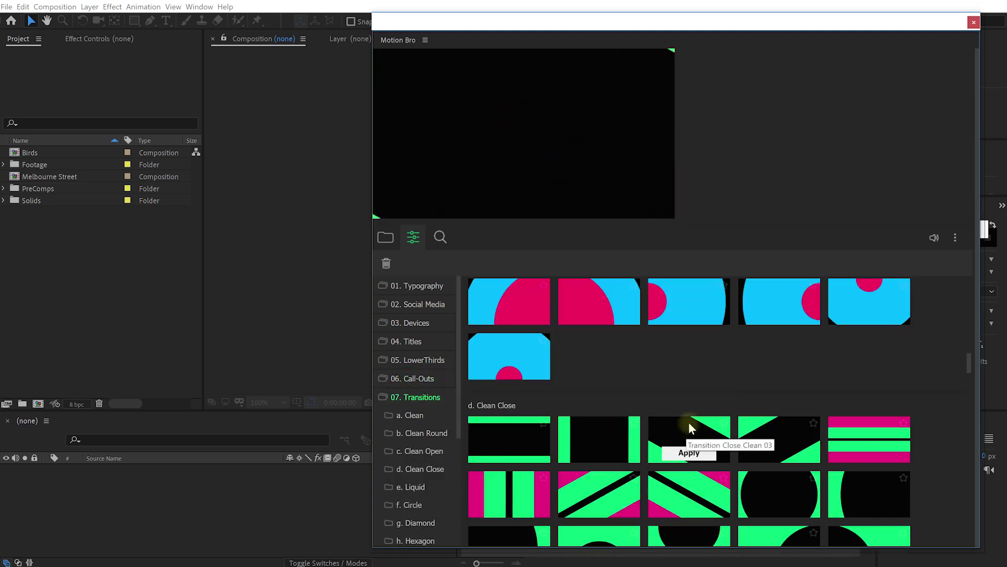
{"action": "scroll", "coordinate": [689, 428], "scroll_direction": "down", "scroll_amount": 4}
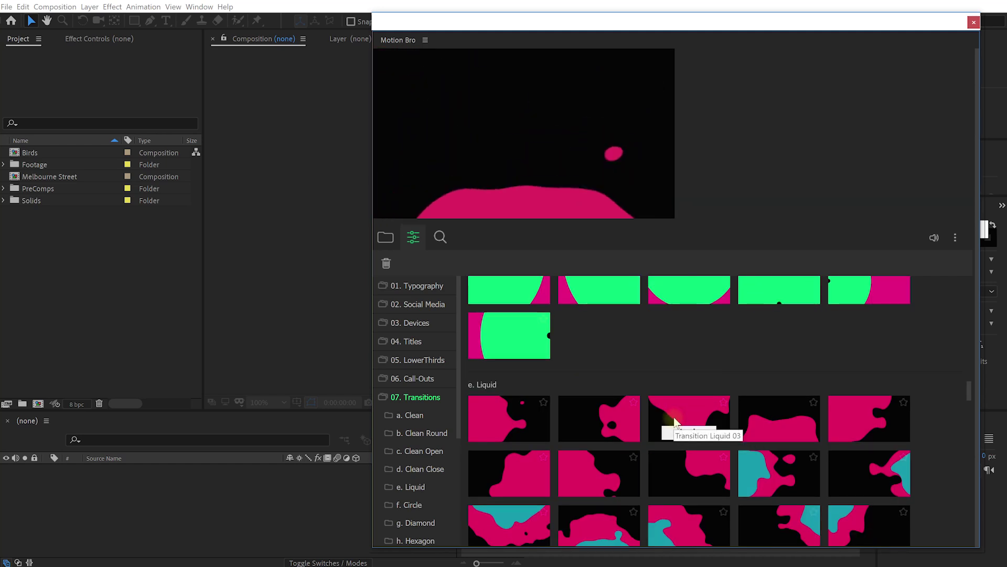
{"action": "scroll", "coordinate": [679, 420], "scroll_direction": "down", "scroll_amount": 3}
{"action": "scroll", "coordinate": [680, 419], "scroll_direction": "down", "scroll_amount": 5}
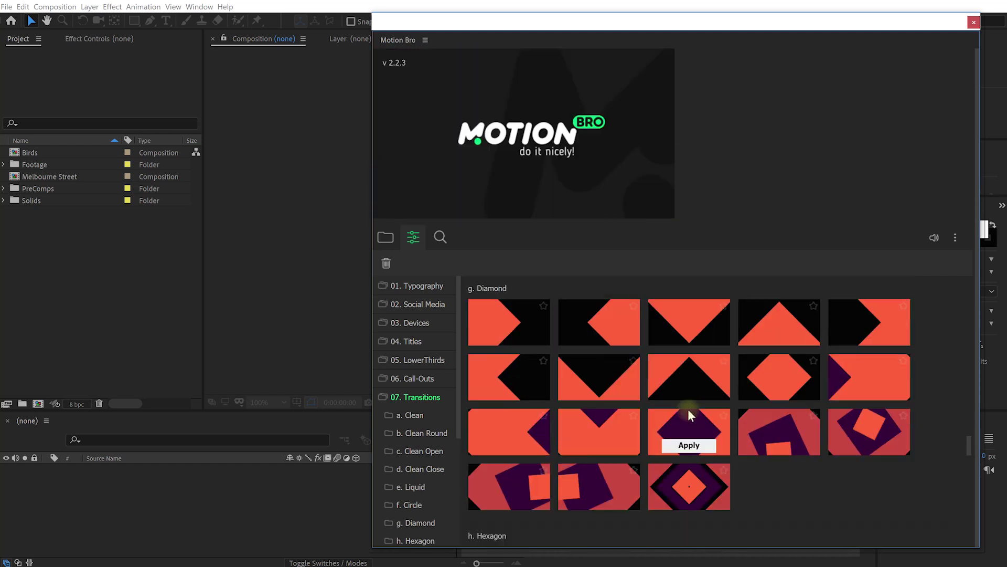
{"action": "scroll", "coordinate": [688, 408], "scroll_direction": "up", "scroll_amount": 4}
{"action": "scroll", "coordinate": [624, 407], "scroll_direction": "up", "scroll_amount": 15}
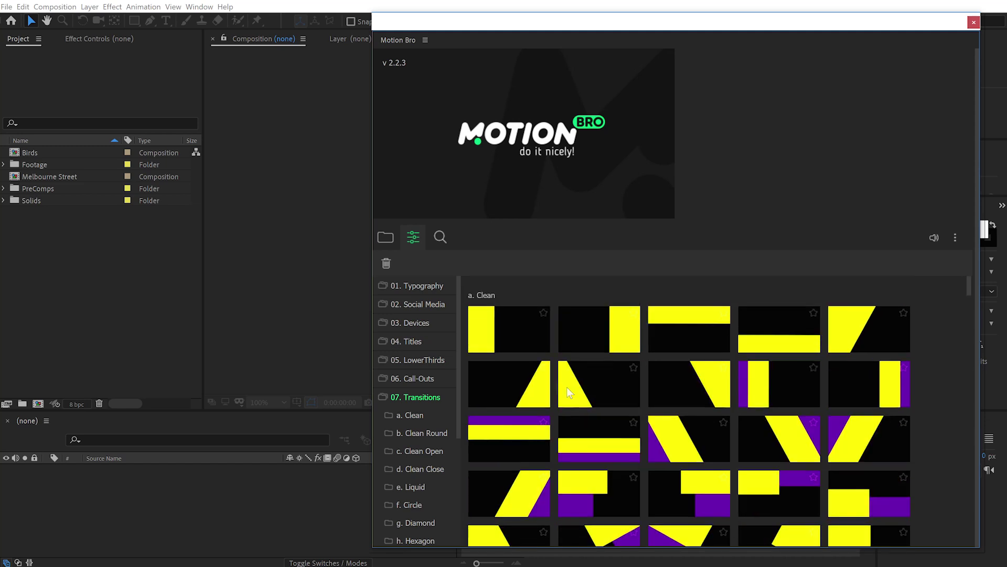
- Preview the 08. Backgrounds presets, starting with the Basic backgrounds
{"action": "left_click", "coordinate": [427, 398]}
{"action": "left_click", "coordinate": [420, 416]}
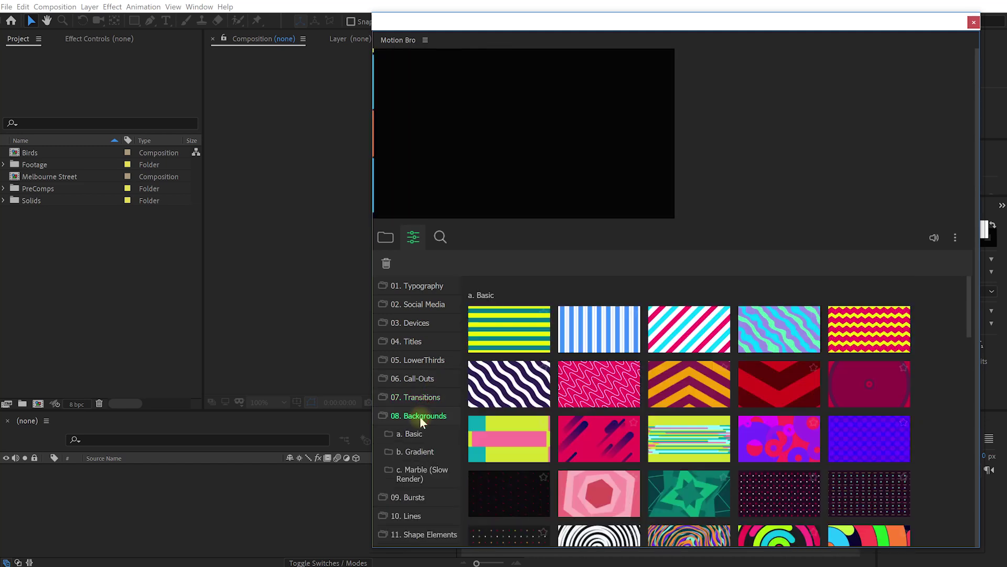
{"action": "mouse_move", "coordinate": [767, 389]}
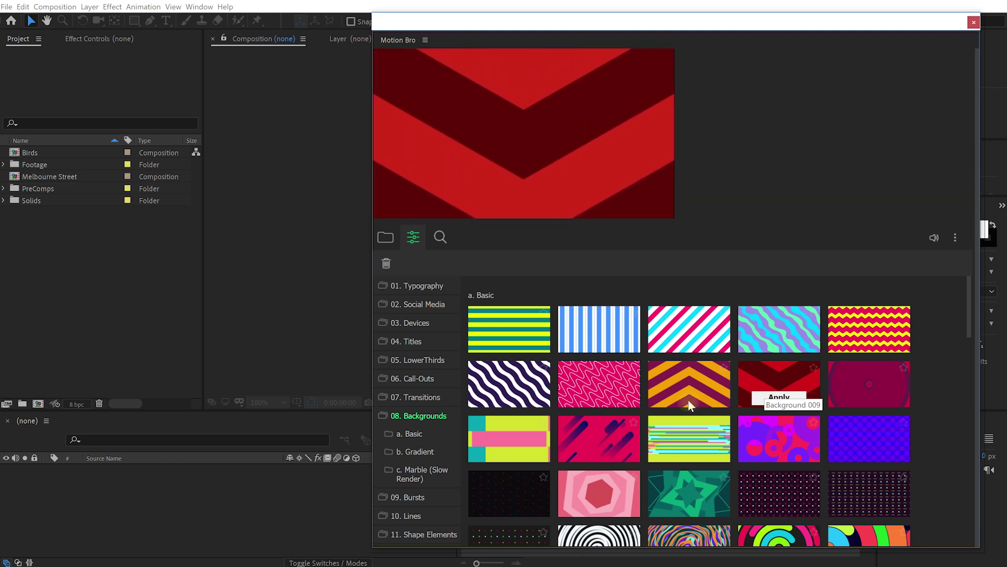
{"action": "scroll", "coordinate": [614, 422], "scroll_direction": "down", "scroll_amount": 4}
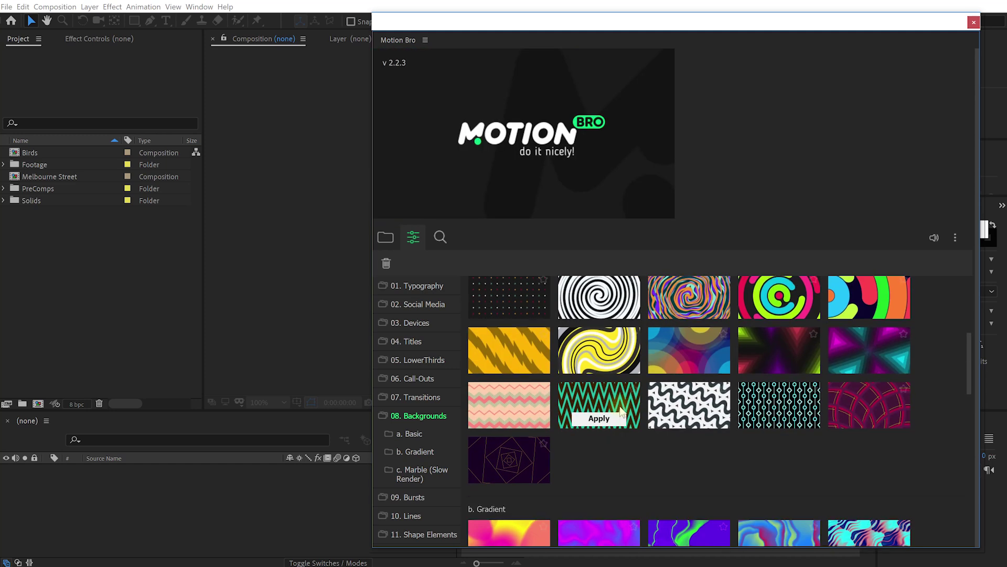
{"action": "scroll", "coordinate": [621, 411], "scroll_direction": "down", "scroll_amount": 4}
{"action": "mouse_move", "coordinate": [621, 402]}
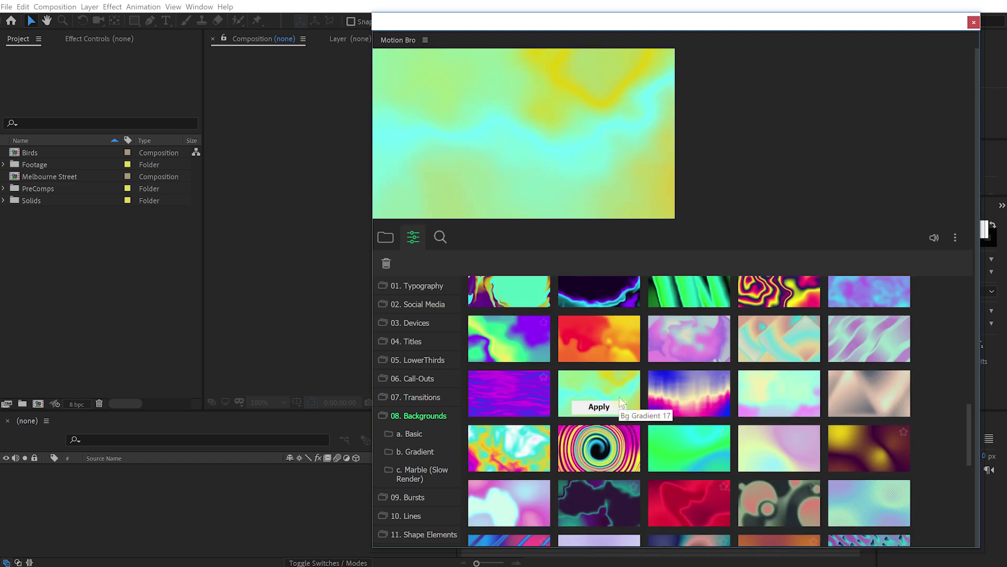
{"action": "scroll", "coordinate": [619, 396], "scroll_direction": "down", "scroll_amount": 5}
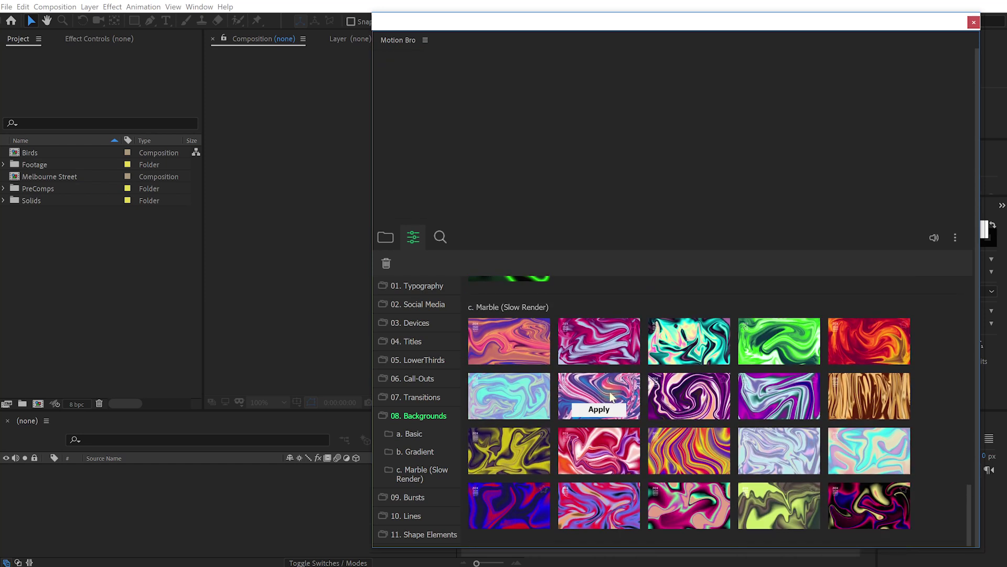
{"action": "scroll", "coordinate": [693, 412], "scroll_direction": "up", "scroll_amount": 9}
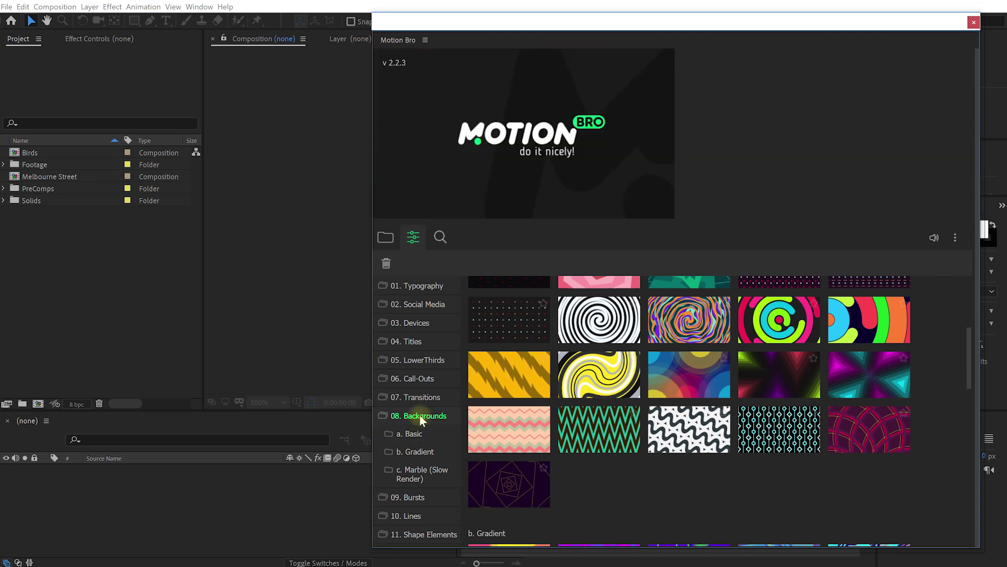
{"action": "left_click", "coordinate": [423, 415]}
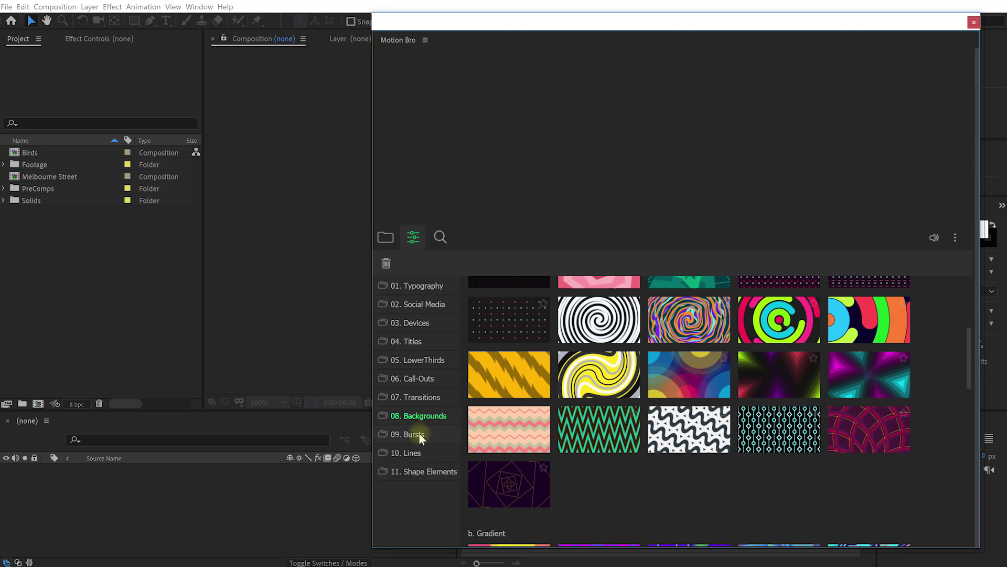
- Scroll through the 09. Bursts preset category
{"action": "left_click", "coordinate": [415, 434]}
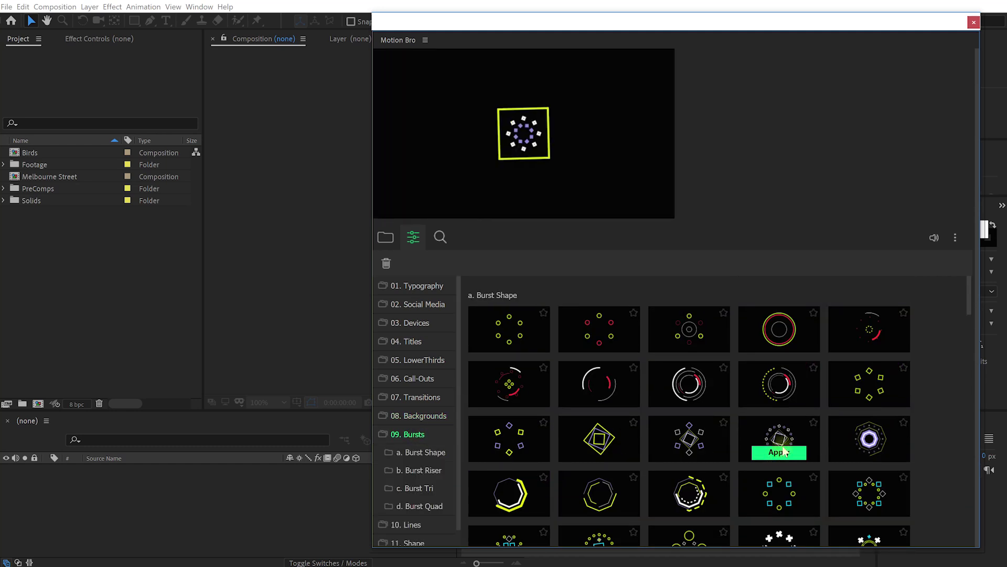
{"action": "scroll", "coordinate": [785, 453], "scroll_direction": "down", "scroll_amount": 7}
{"action": "scroll", "coordinate": [611, 442], "scroll_direction": "up", "scroll_amount": 3}
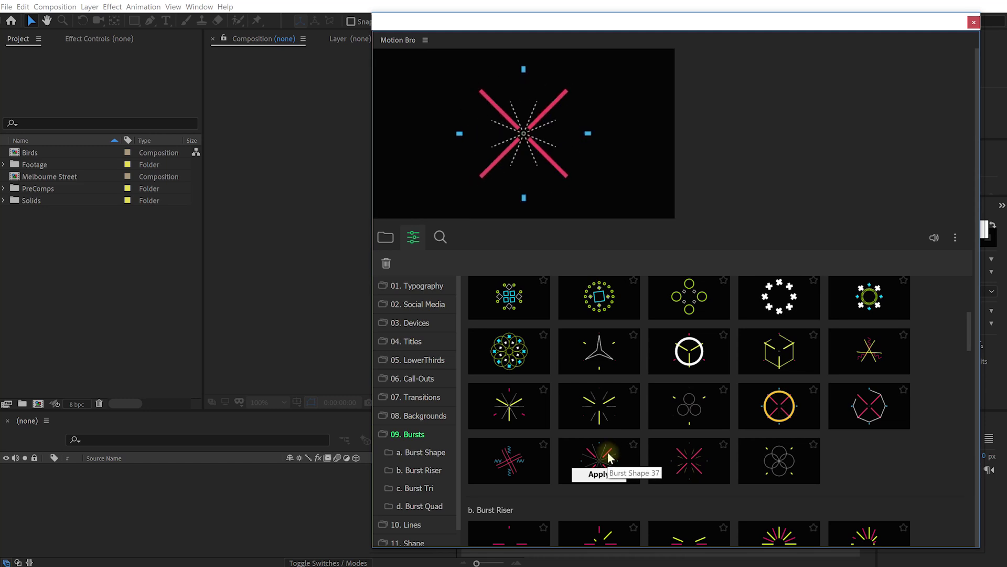
{"action": "scroll", "coordinate": [609, 457], "scroll_direction": "down", "scroll_amount": 7}
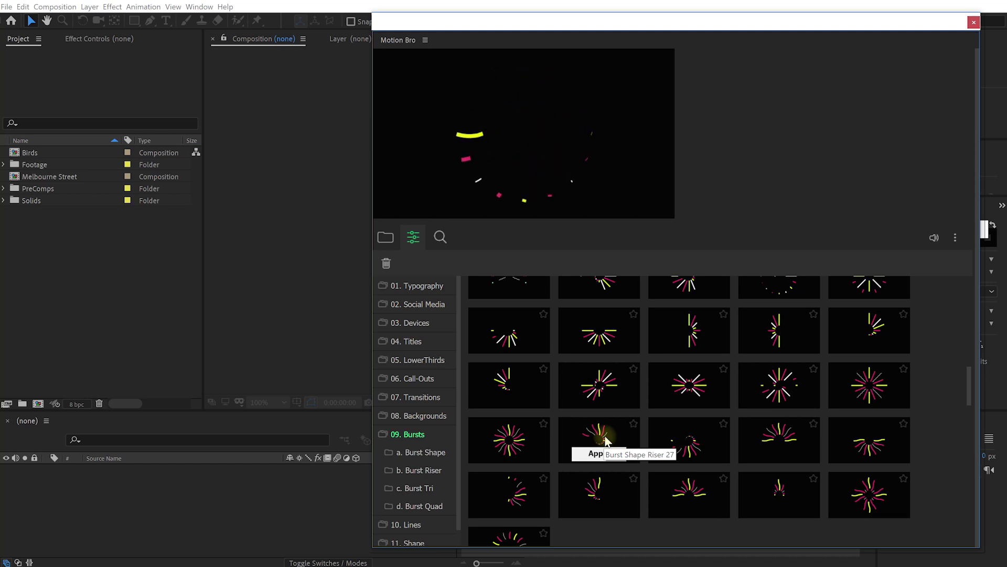
{"action": "scroll", "coordinate": [693, 412], "scroll_direction": "down", "scroll_amount": 8}
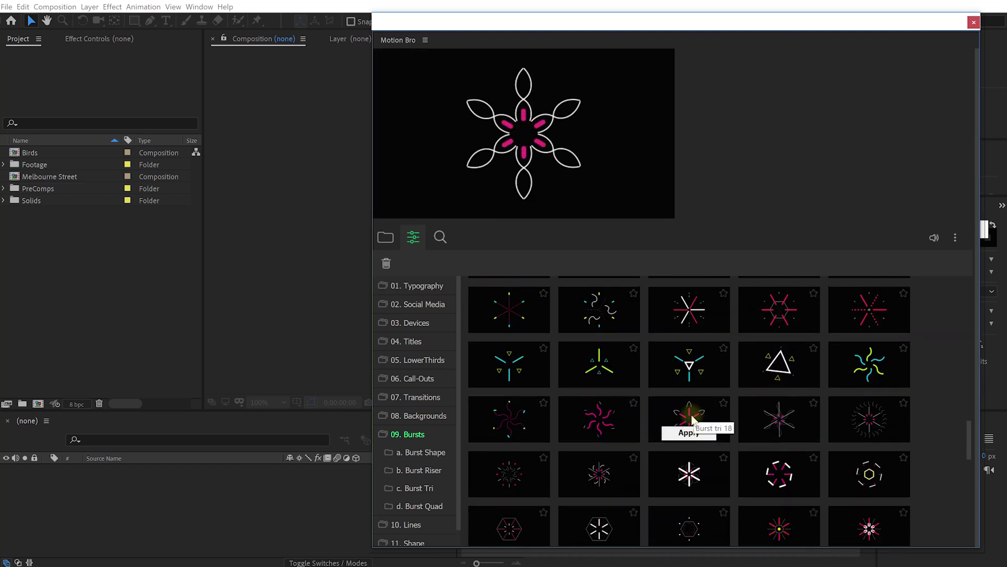
{"action": "left_click", "coordinate": [420, 434]}
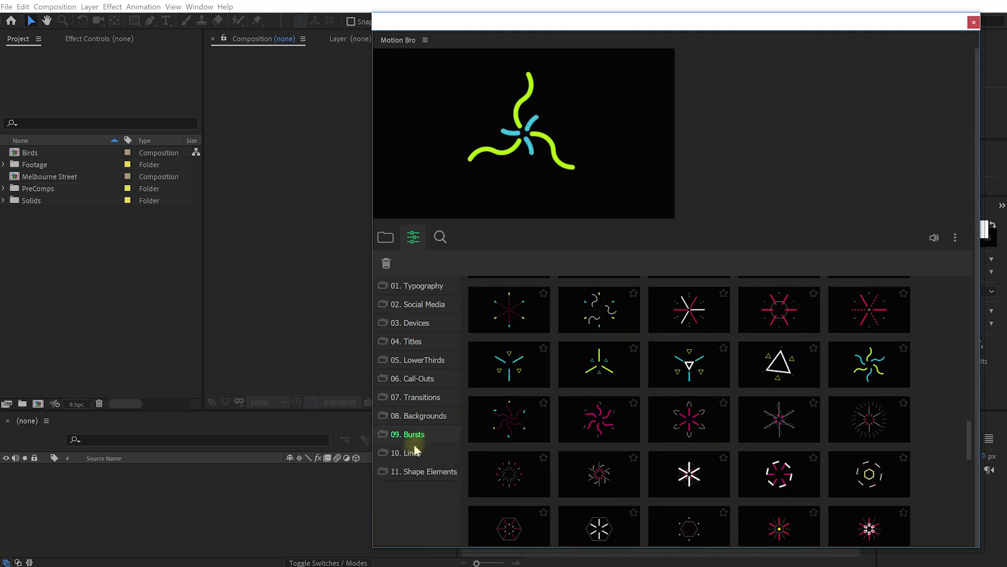
- Browse 10. Lines down to the Funny Props neon hats, glasses and crowns
{"action": "left_click", "coordinate": [408, 457]}
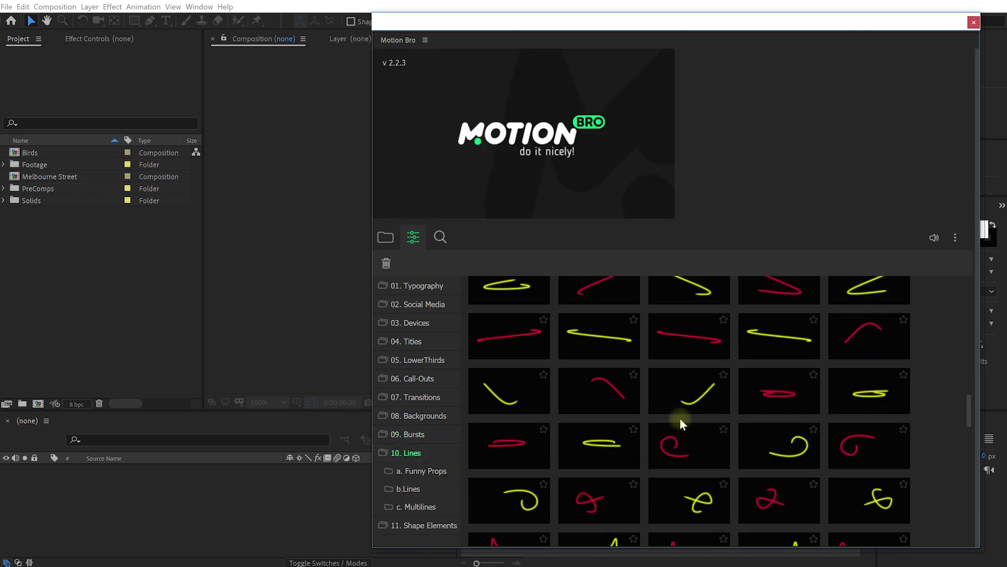
{"action": "scroll", "coordinate": [688, 434], "scroll_direction": "down", "scroll_amount": 5}
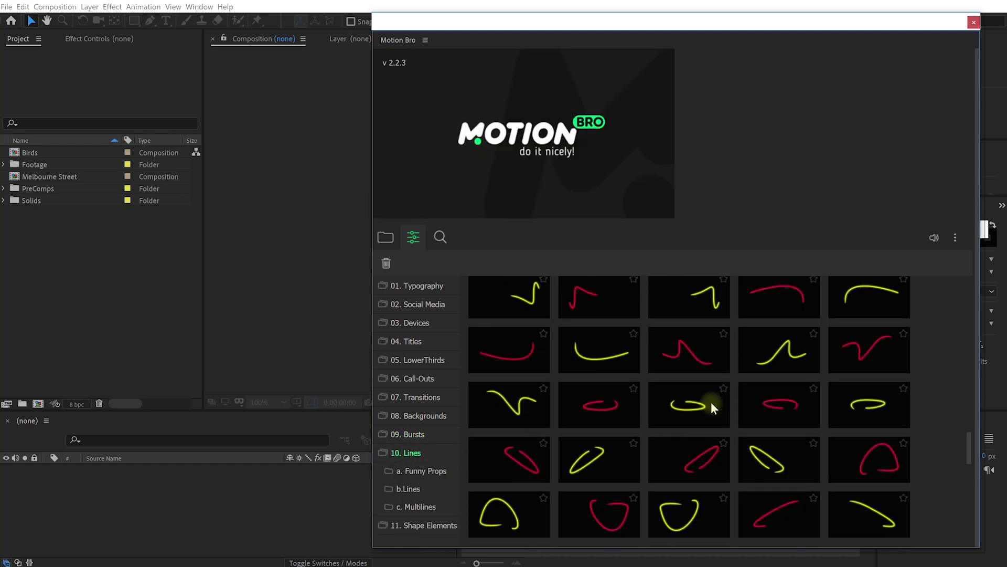
{"action": "scroll", "coordinate": [758, 411], "scroll_direction": "down", "scroll_amount": 10}
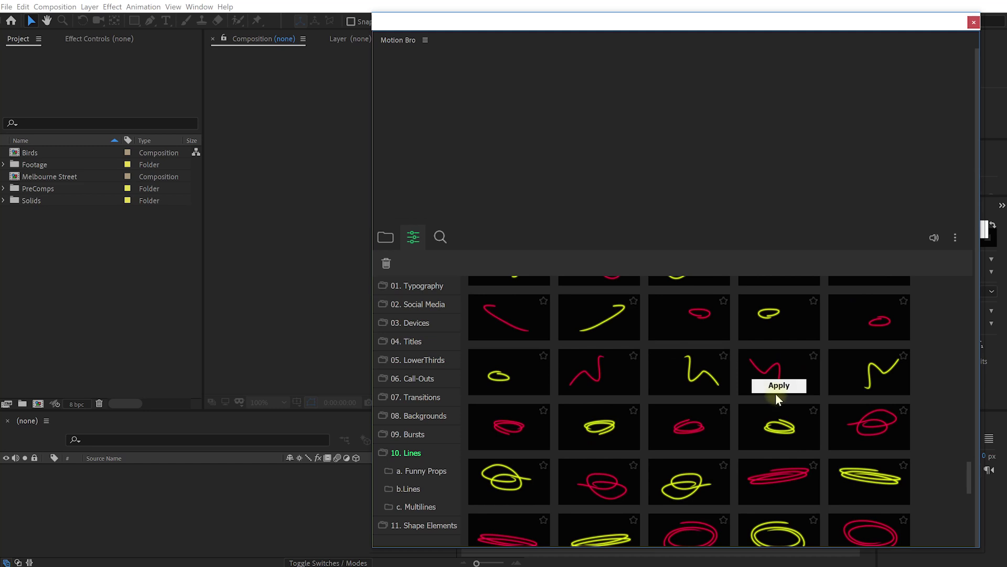
{"action": "mouse_move", "coordinate": [777, 475]}
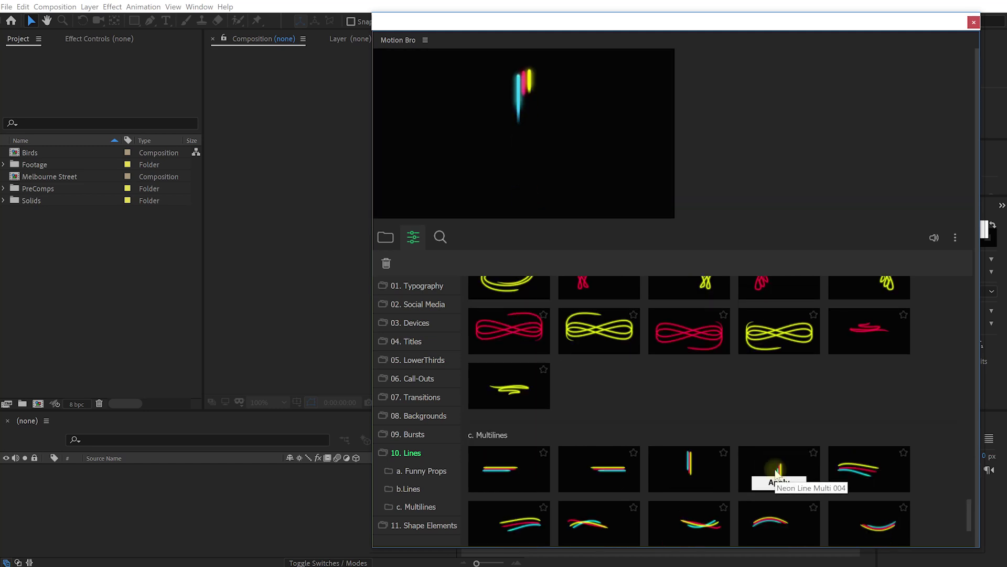
{"action": "scroll", "coordinate": [776, 472], "scroll_direction": "down", "scroll_amount": 3}
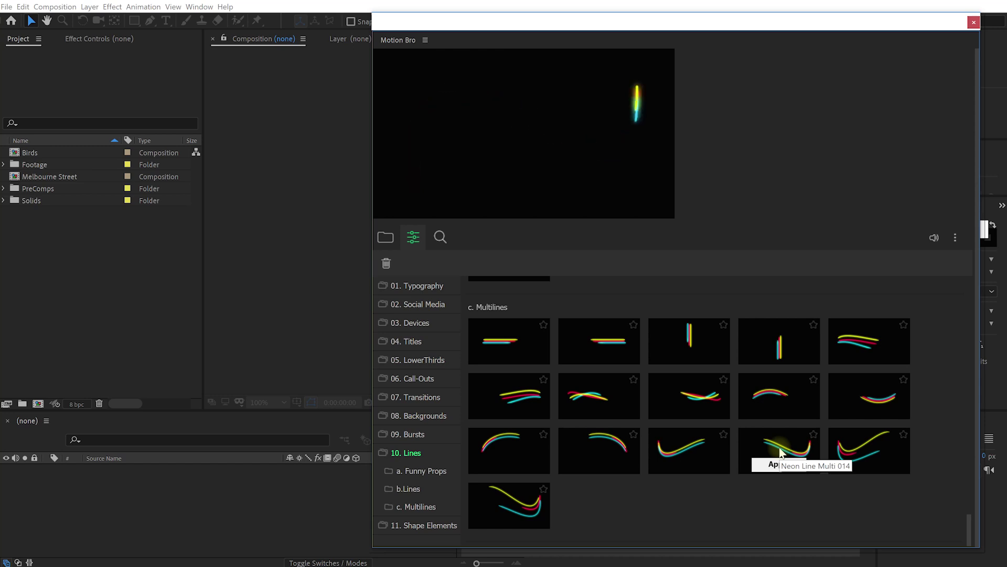
{"action": "scroll", "coordinate": [787, 454], "scroll_direction": "up", "scroll_amount": 10}
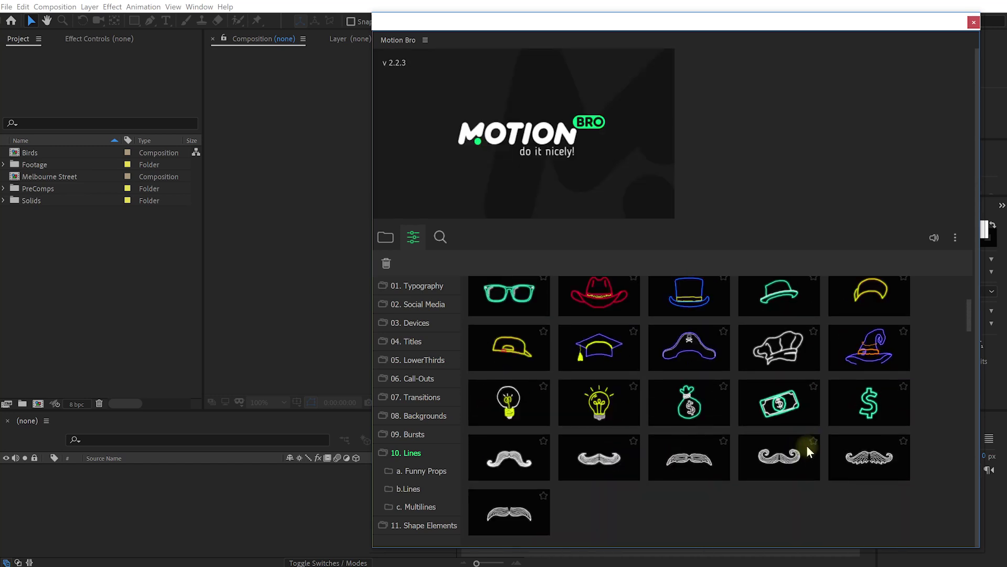
{"action": "scroll", "coordinate": [807, 445], "scroll_direction": "up", "scroll_amount": 4}
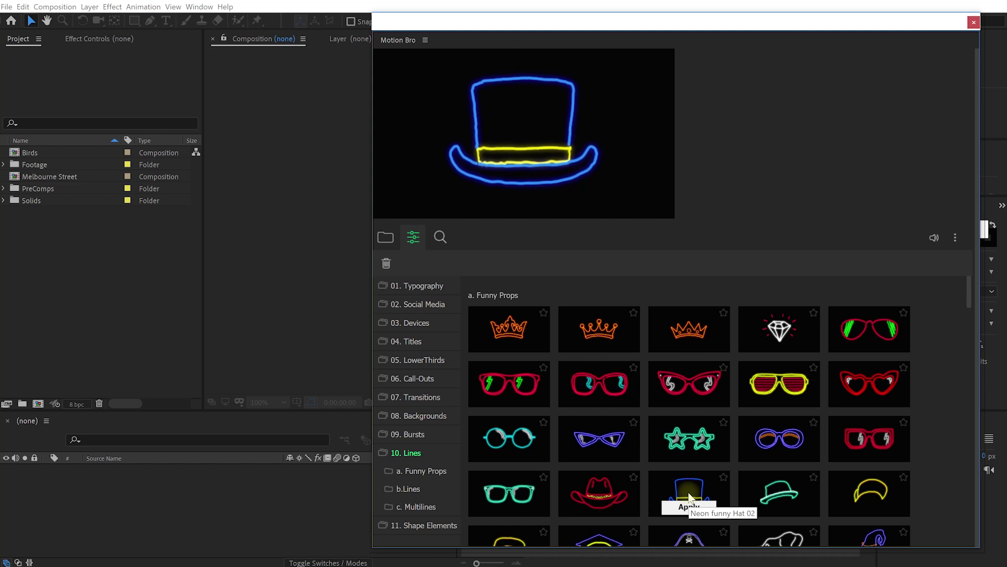
{"action": "left_click", "coordinate": [416, 451]}
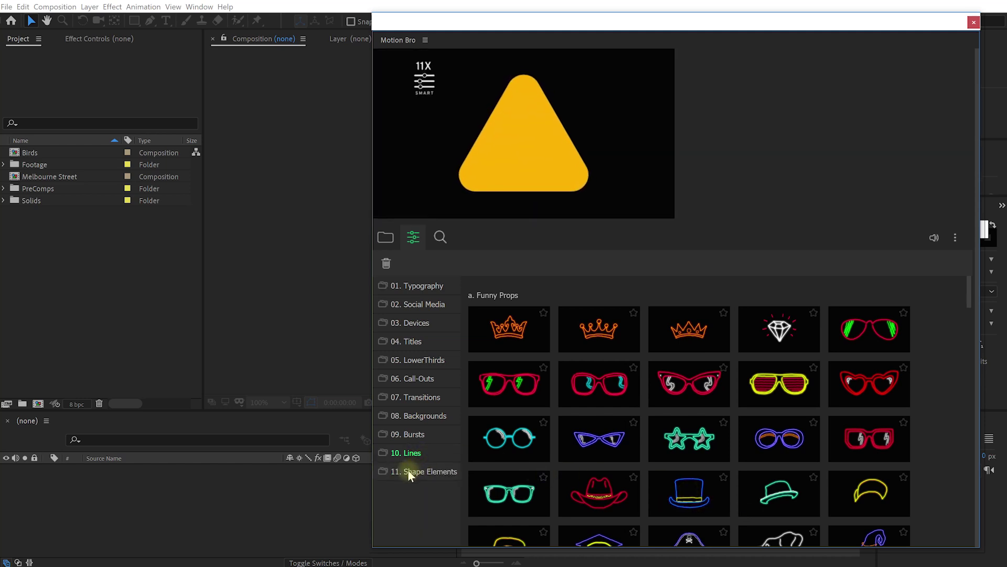
- Preview 11. Shape Elements' Smart Icons, Smart Shapes, Basic Shapes and Waves presets
{"action": "left_click", "coordinate": [409, 470]}
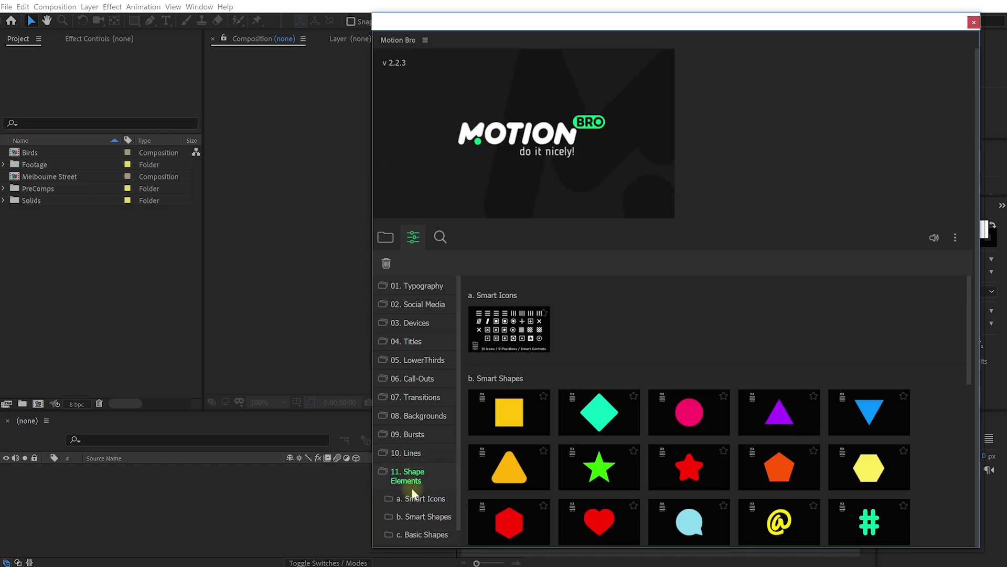
{"action": "mouse_move", "coordinate": [499, 343]}
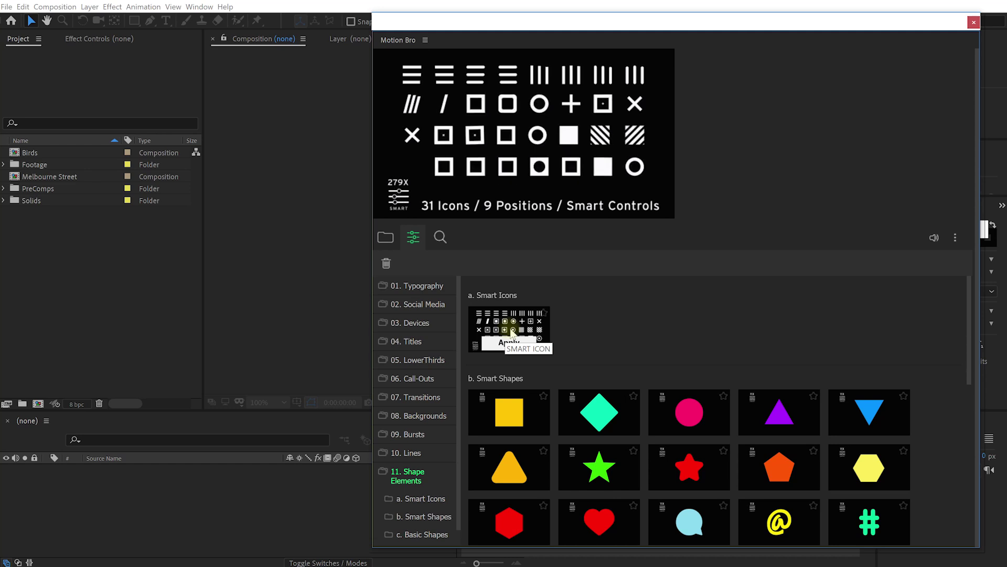
{"action": "scroll", "coordinate": [514, 408], "scroll_direction": "down", "scroll_amount": 1}
{"action": "mouse_move", "coordinate": [526, 357]}
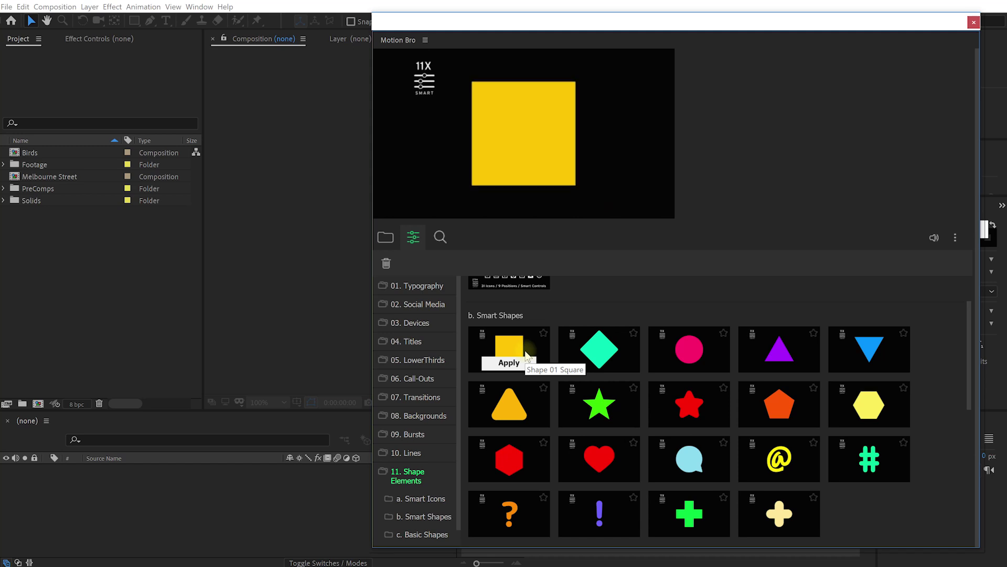
{"action": "scroll", "coordinate": [604, 416], "scroll_direction": "down", "scroll_amount": 1}
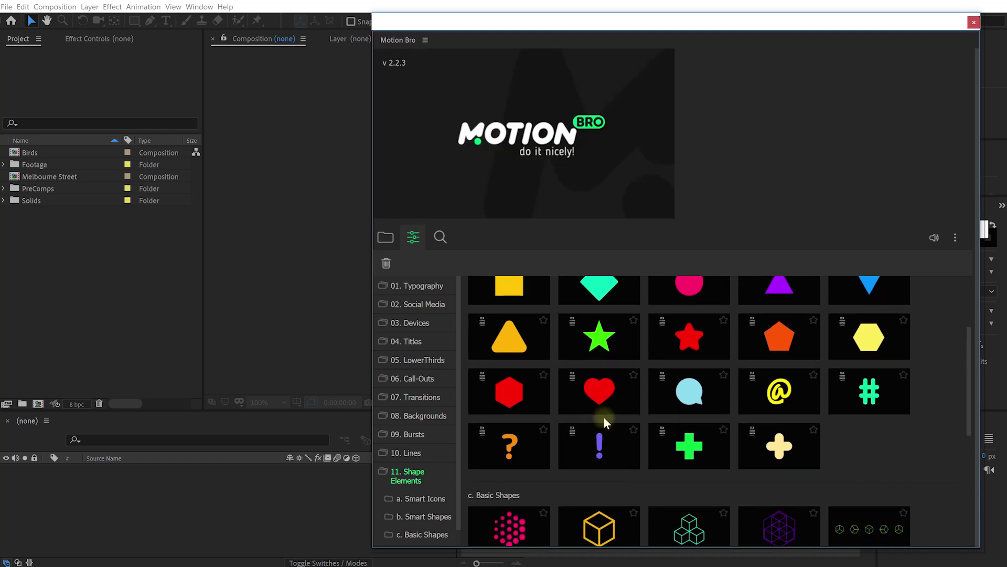
{"action": "scroll", "coordinate": [603, 416], "scroll_direction": "down", "scroll_amount": 4}
{"action": "mouse_move", "coordinate": [598, 333]}
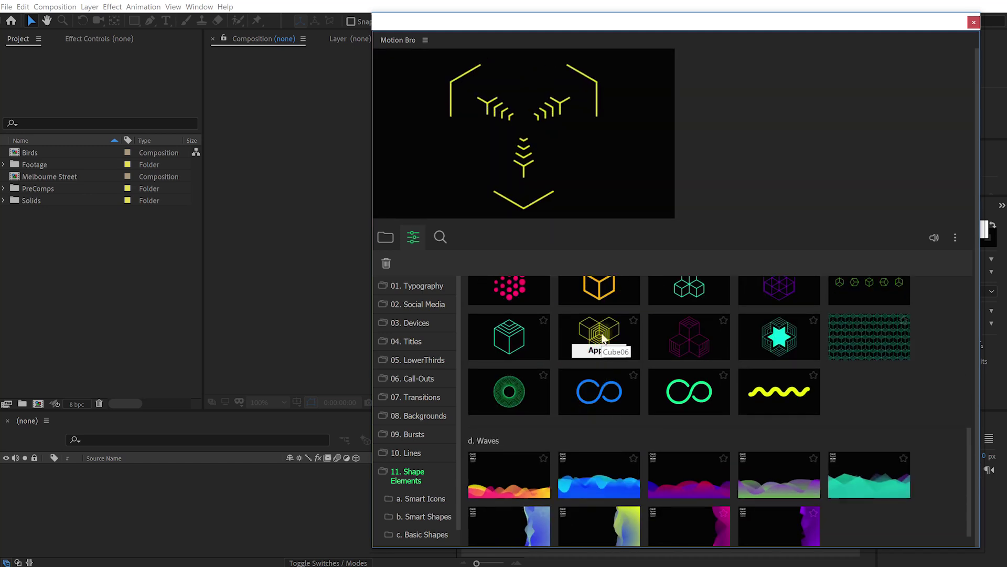
{"action": "scroll", "coordinate": [600, 351], "scroll_direction": "down", "scroll_amount": 1}
{"action": "mouse_move", "coordinate": [507, 443]}
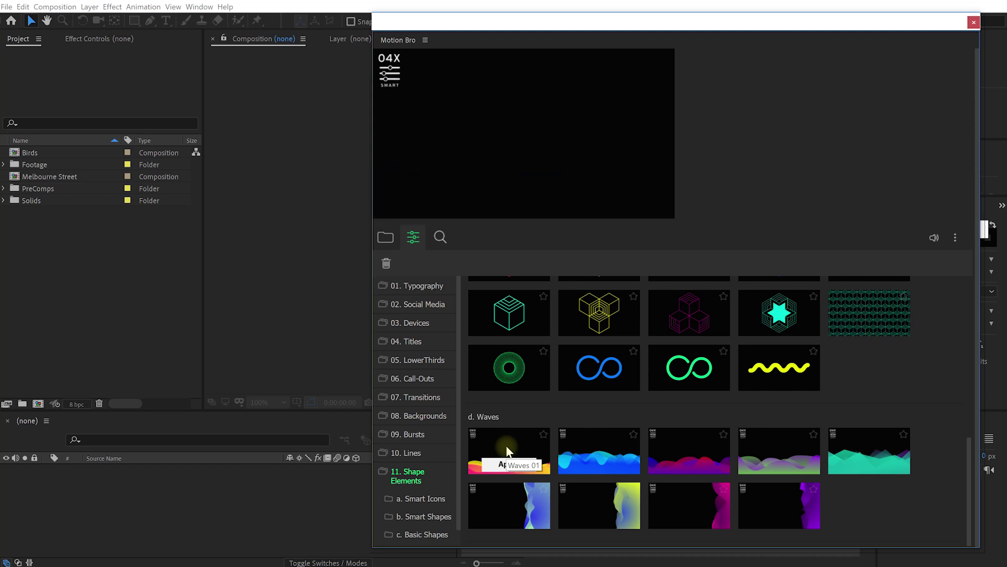
{"action": "mouse_move", "coordinate": [595, 446]}
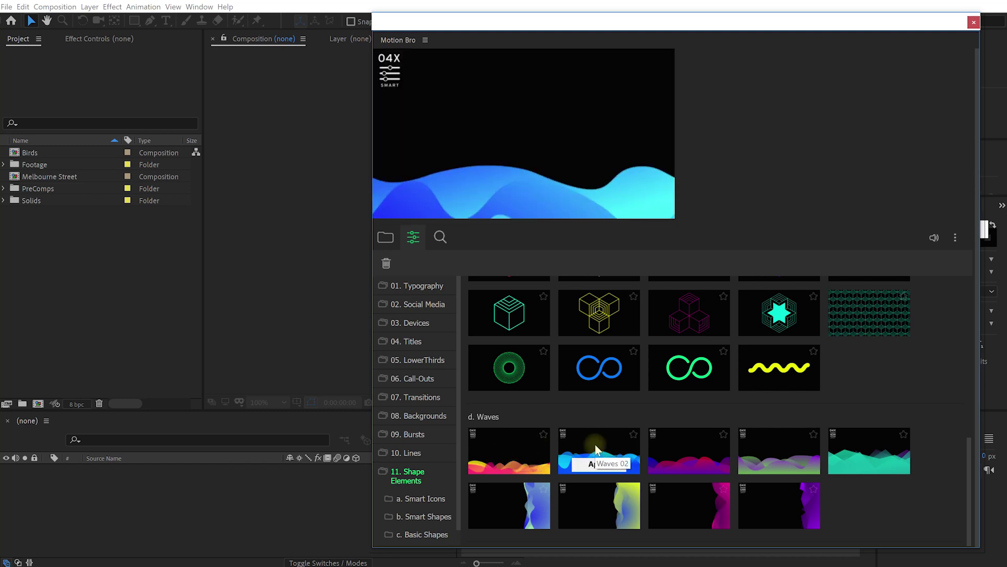
{"action": "left_click", "coordinate": [410, 474]}
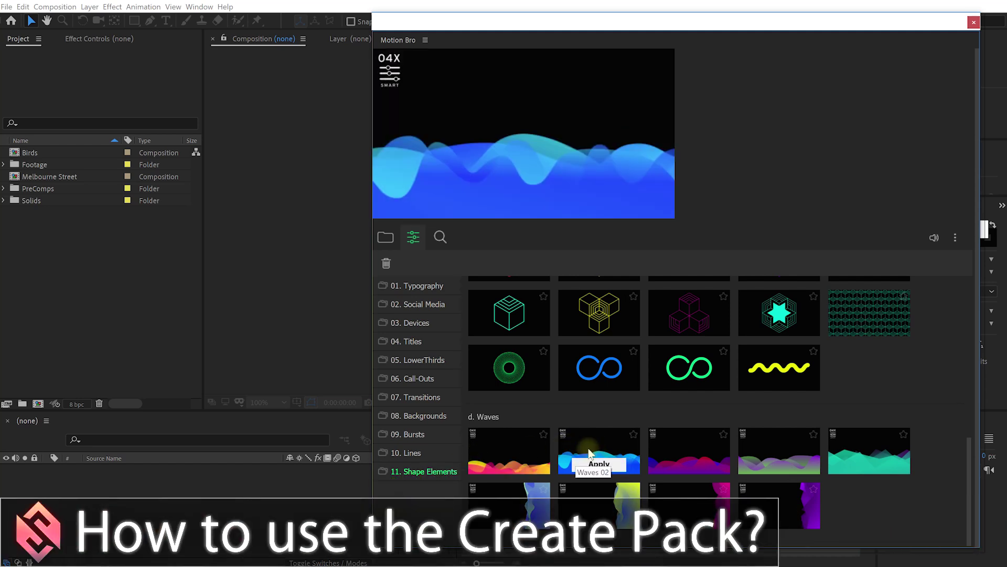
{"action": "scroll", "coordinate": [590, 452], "scroll_direction": "up", "scroll_amount": 10}
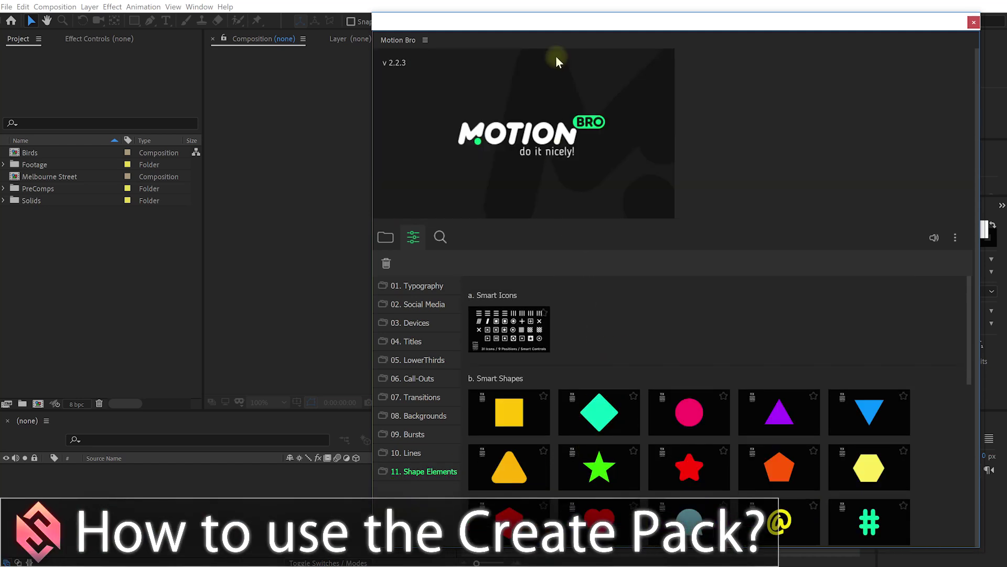
- Dock Motion Bro into the workspace, widen the template browser, and start a new composition
{"action": "left_click_drag", "start_coordinate": [562, 23], "coordinate": [321, 26]}
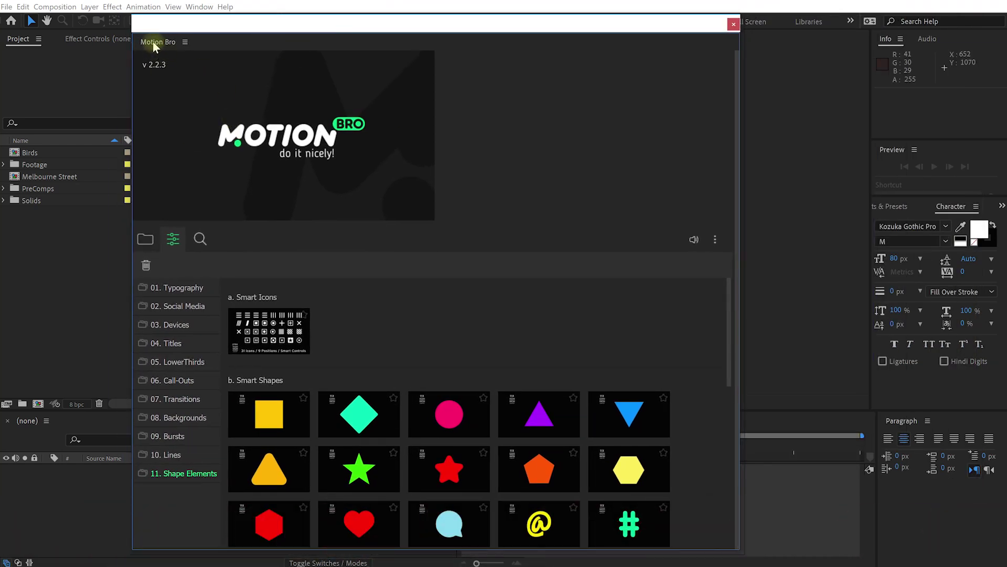
{"action": "left_click_drag", "start_coordinate": [155, 47], "coordinate": [855, 205]}
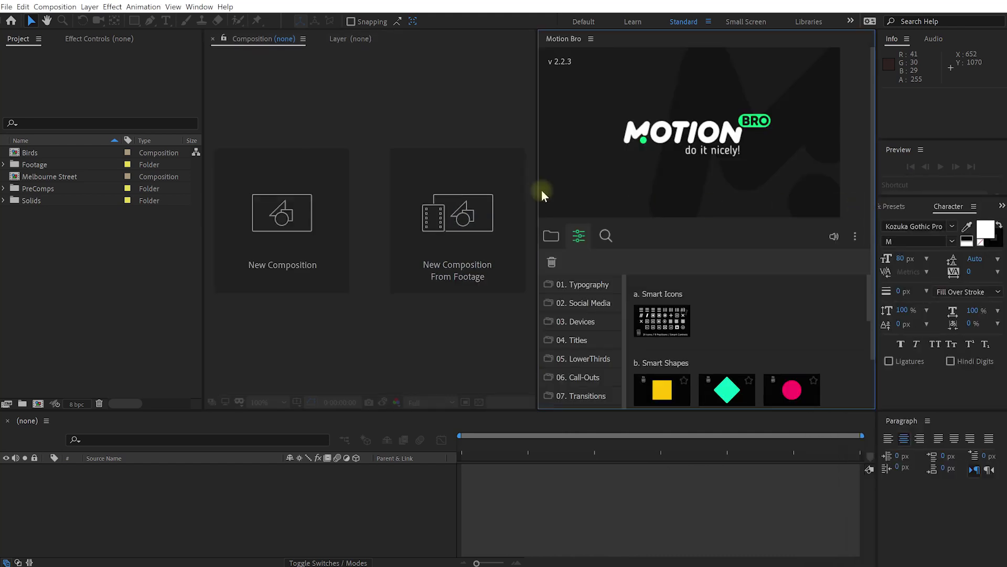
{"action": "left_click_drag", "start_coordinate": [540, 196], "coordinate": [575, 198]}
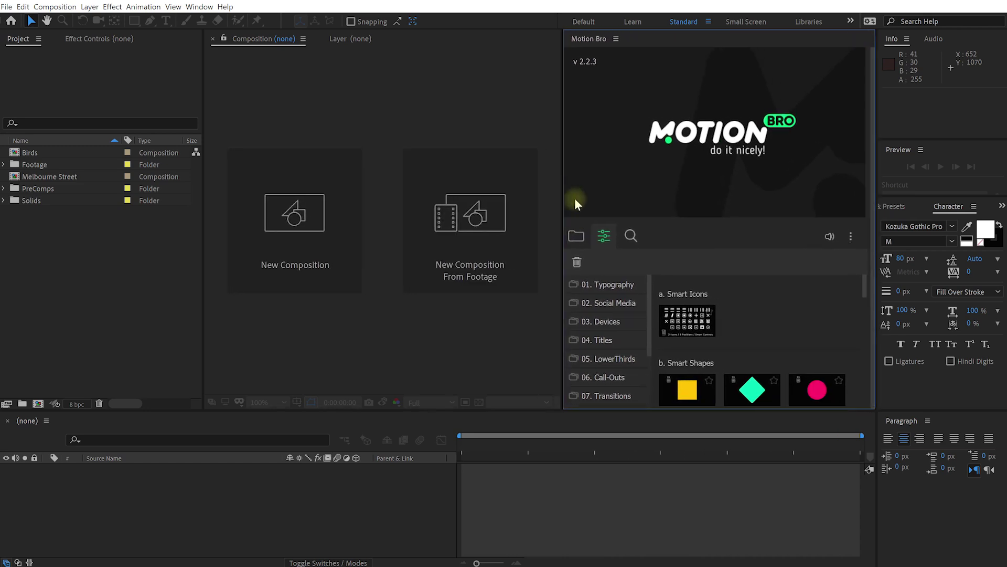
{"action": "left_click_drag", "start_coordinate": [876, 309], "coordinate": [928, 303]}
{"action": "left_click_drag", "start_coordinate": [563, 270], "coordinate": [584, 272]}
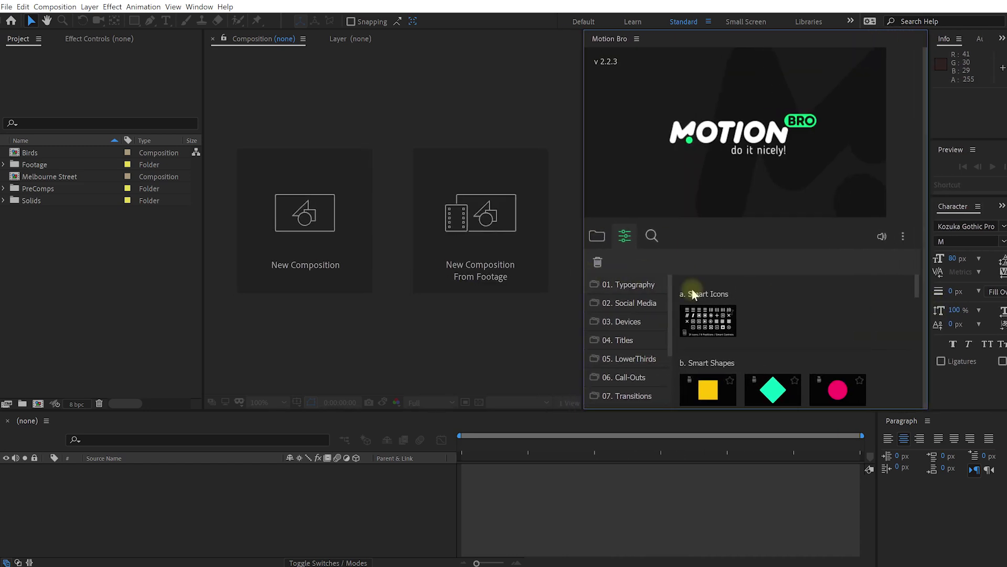
{"action": "scroll", "coordinate": [692, 288], "scroll_direction": "down", "scroll_amount": 2}
{"action": "left_click", "coordinate": [37, 405]}
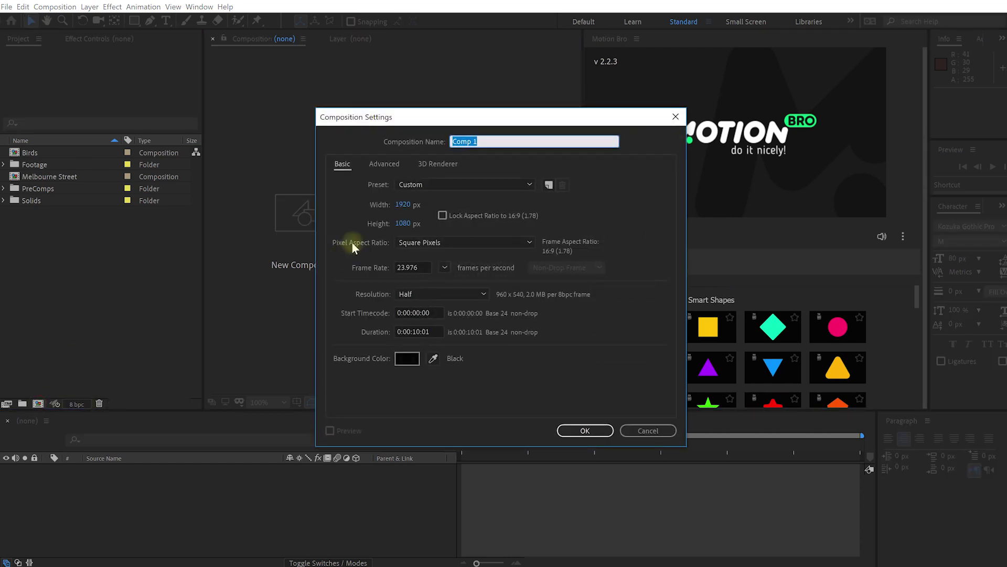
- Create the 1920×1080, 23.976 fps Title composition and fit it to the viewer with Alt+/
{"action": "type", "text": "Ti"}
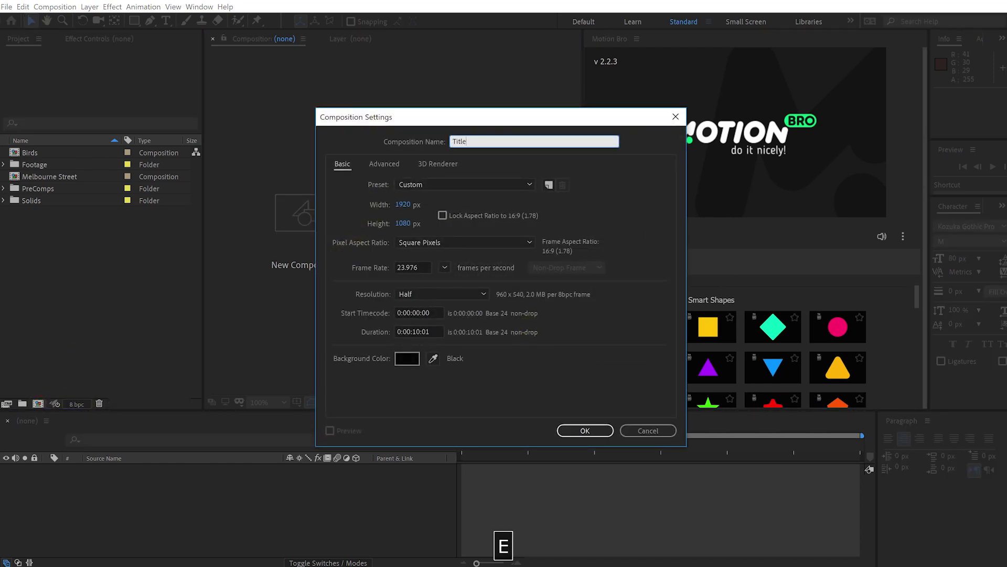
{"action": "type", "text": "tle"}
{"action": "left_click", "coordinate": [406, 209]}
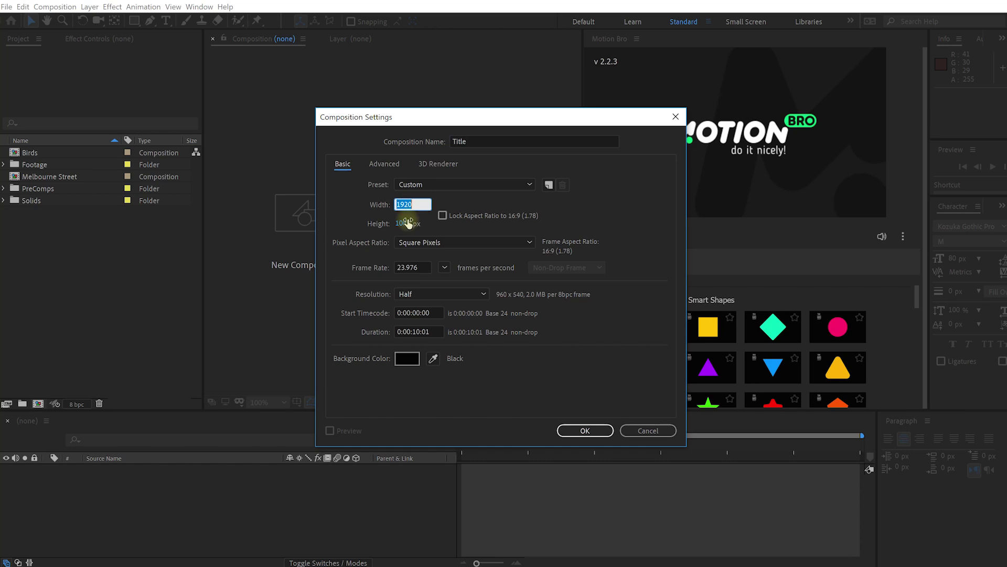
{"action": "key", "text": "Tab"}
{"action": "left_click", "coordinate": [586, 431]}
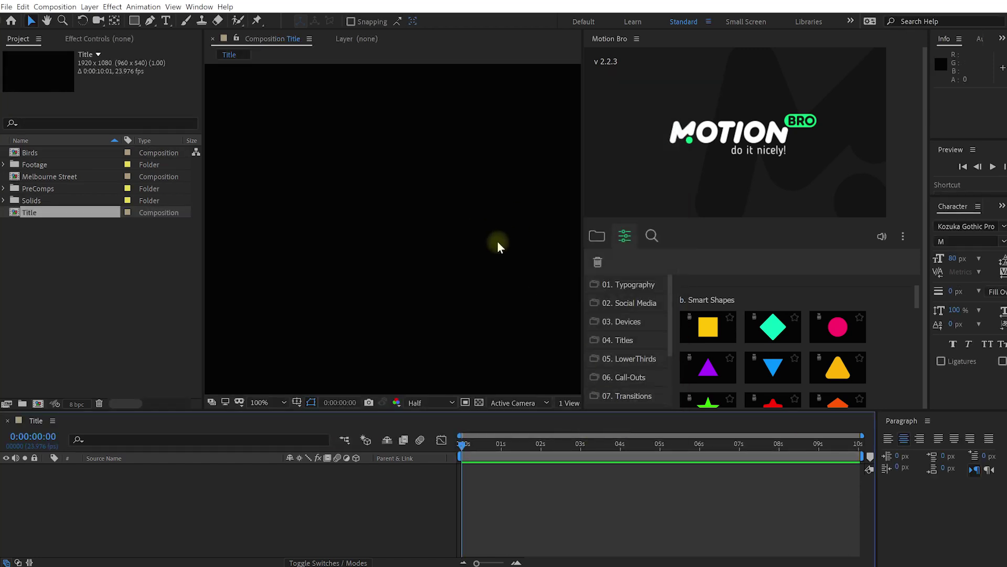
{"action": "key", "text": "alt+slash"}
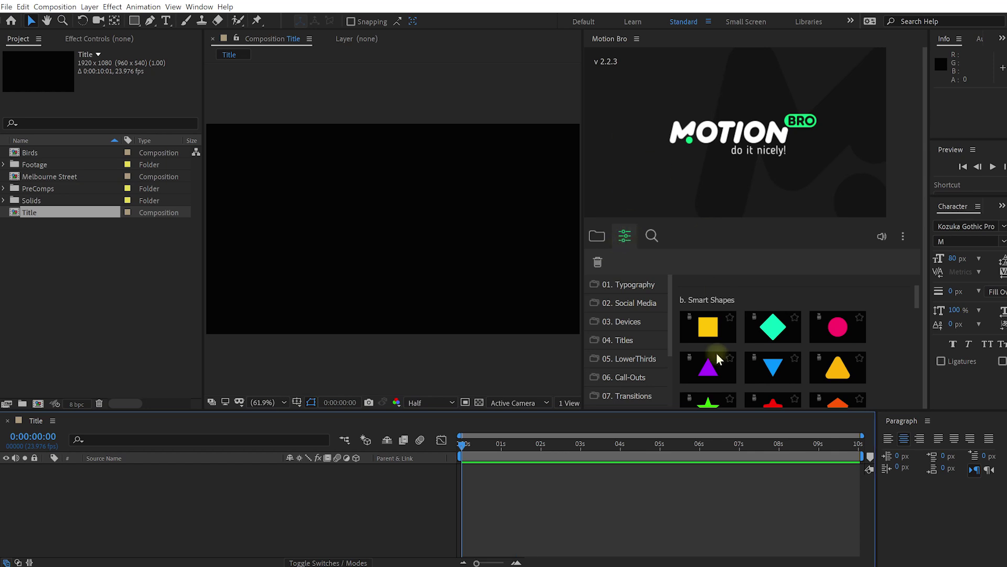
{"action": "left_click_drag", "start_coordinate": [707, 410], "coordinate": [707, 456]}
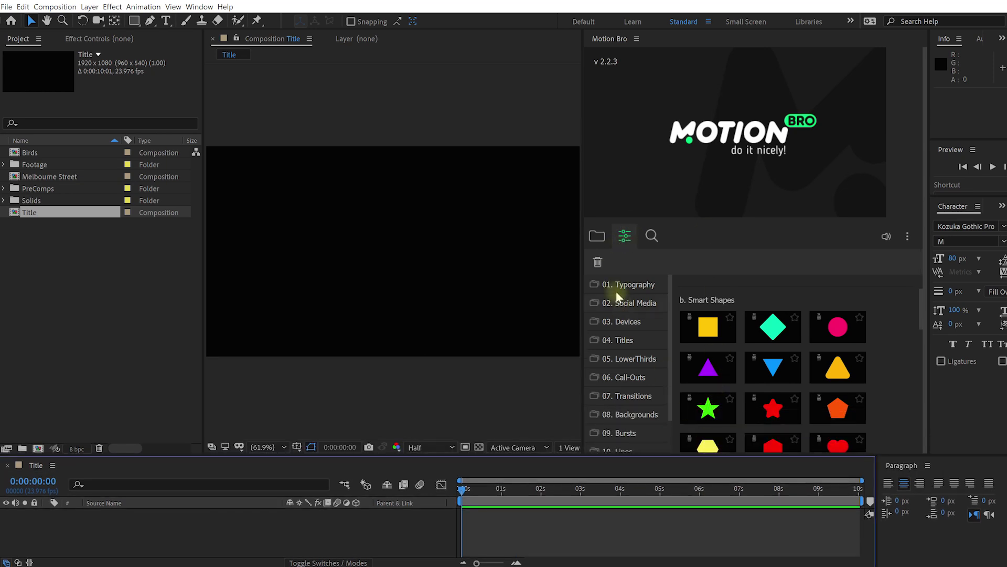
- Apply the TYPOGRAPHY 012 'GET CONNECTED' preset to Title and play its animation
{"action": "left_click", "coordinate": [624, 287]}
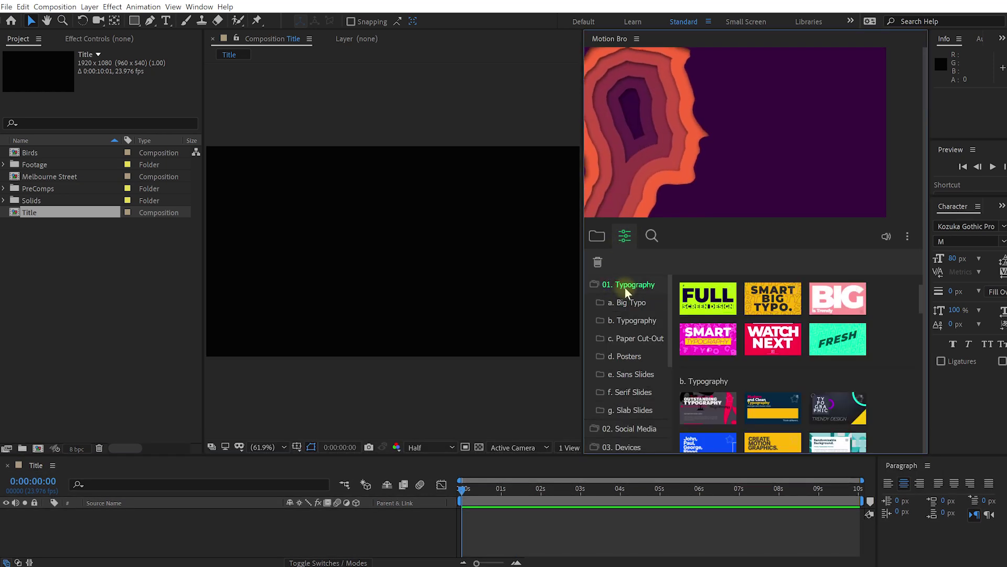
{"action": "scroll", "coordinate": [872, 315], "scroll_direction": "down", "scroll_amount": 4}
{"action": "mouse_move", "coordinate": [847, 324]}
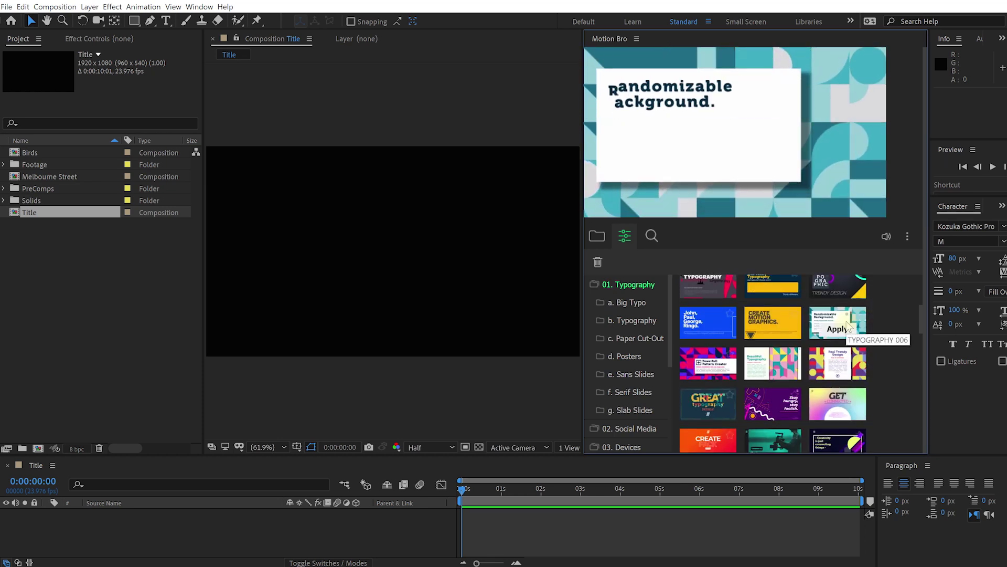
{"action": "mouse_move", "coordinate": [783, 323]}
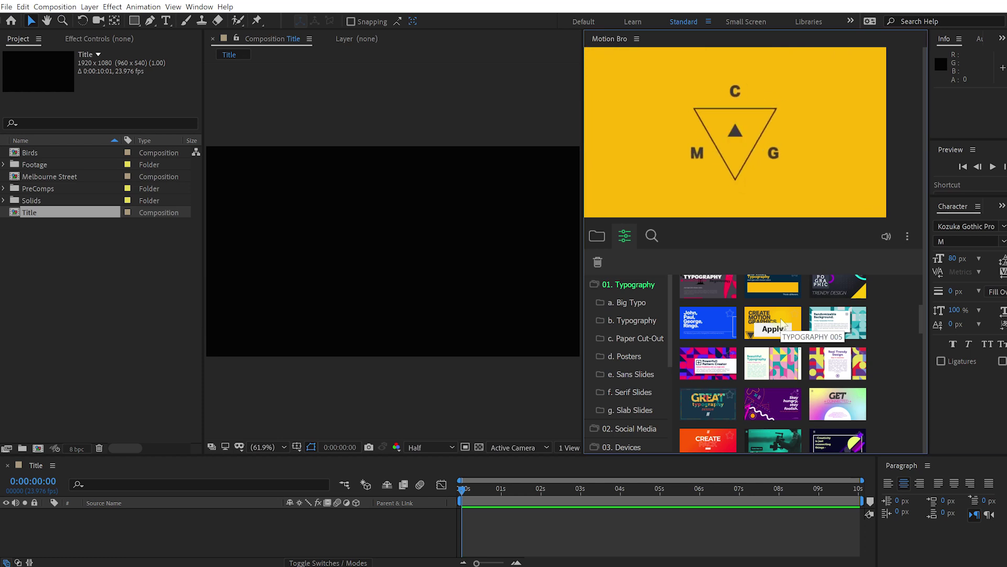
{"action": "scroll", "coordinate": [783, 324], "scroll_direction": "down", "scroll_amount": 2}
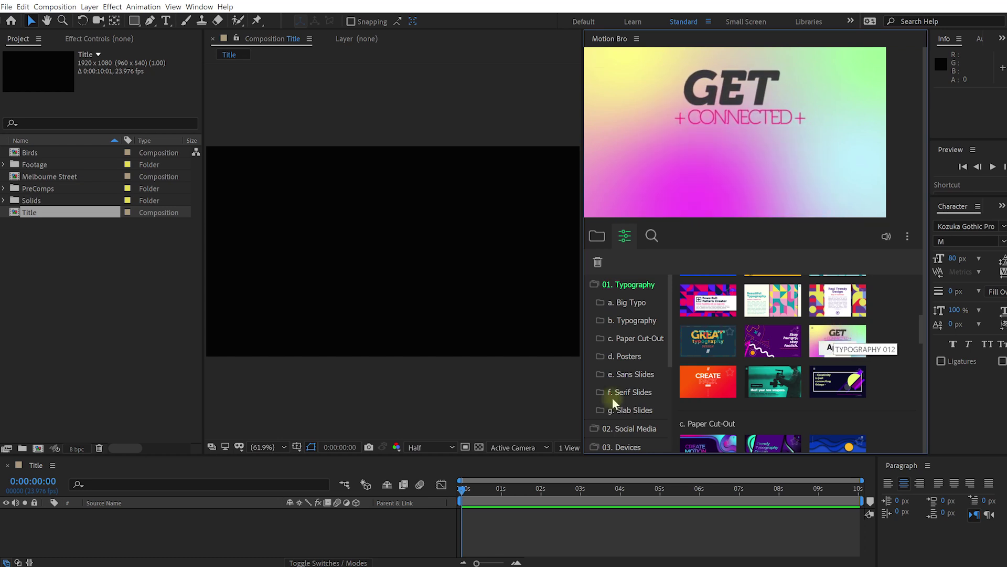
{"action": "mouse_move", "coordinate": [462, 490]}
{"action": "left_mouse_down"}
{"action": "mouse_move", "coordinate": [535, 498]}
{"action": "mouse_move", "coordinate": [460, 492]}
{"action": "left_mouse_up"}
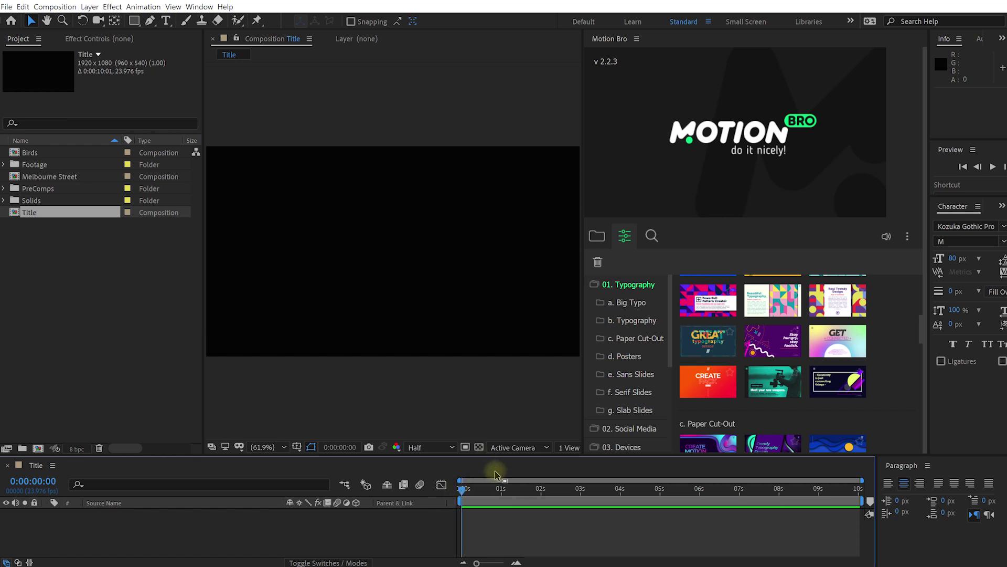
{"action": "mouse_move", "coordinate": [835, 353]}
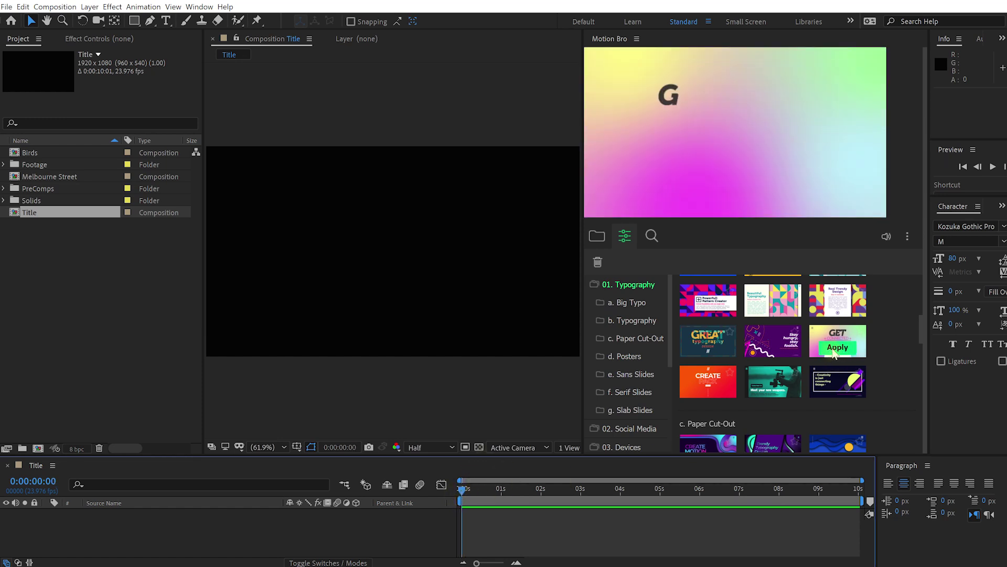
{"action": "left_click", "coordinate": [837, 350]}
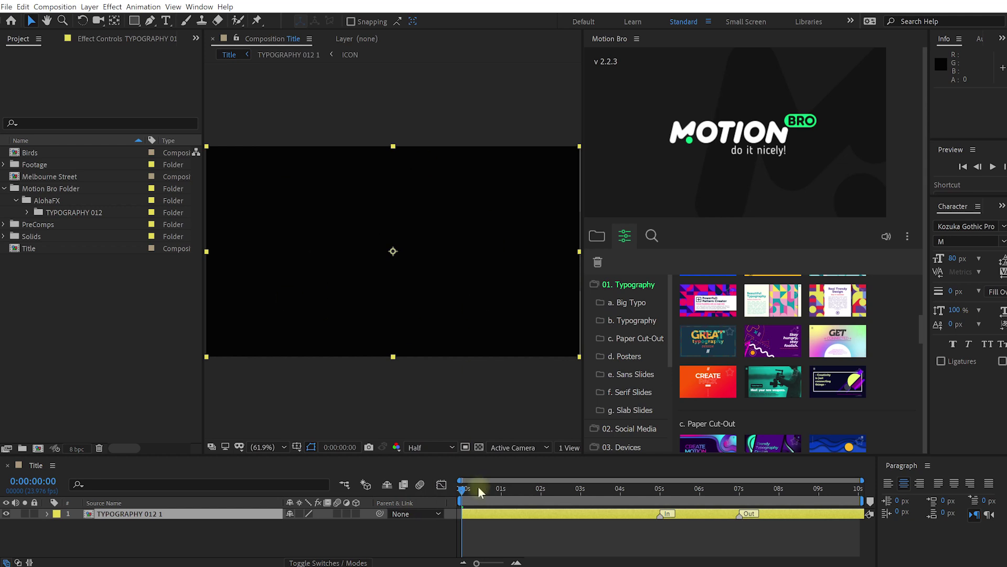
{"action": "left_click_drag", "start_coordinate": [464, 495], "coordinate": [643, 494]}
{"action": "key", "text": "space"}
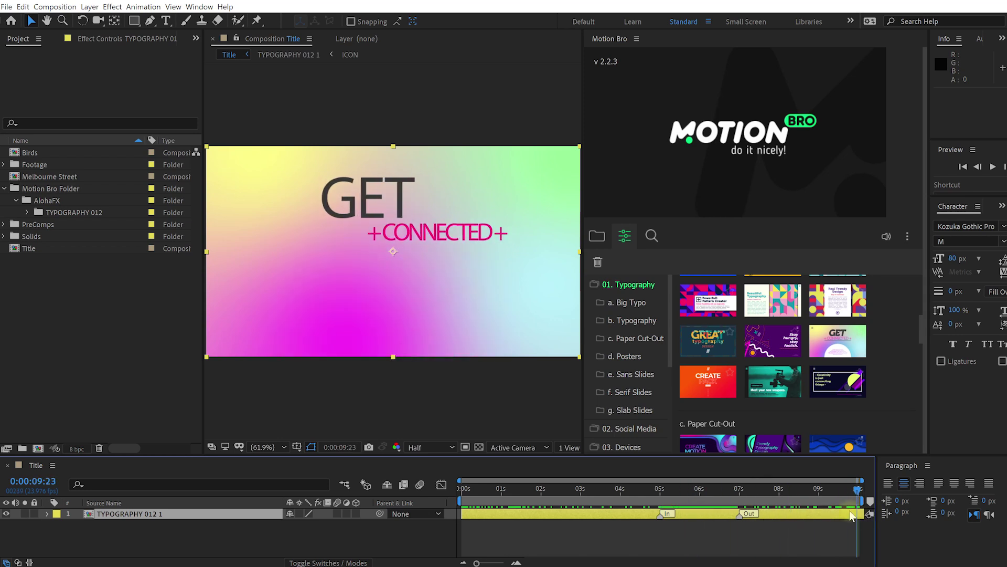
- Change the Title composition's duration to 0:00:20:01
{"action": "right_click", "coordinate": [345, 525]}
{"action": "left_click", "coordinate": [378, 428]}
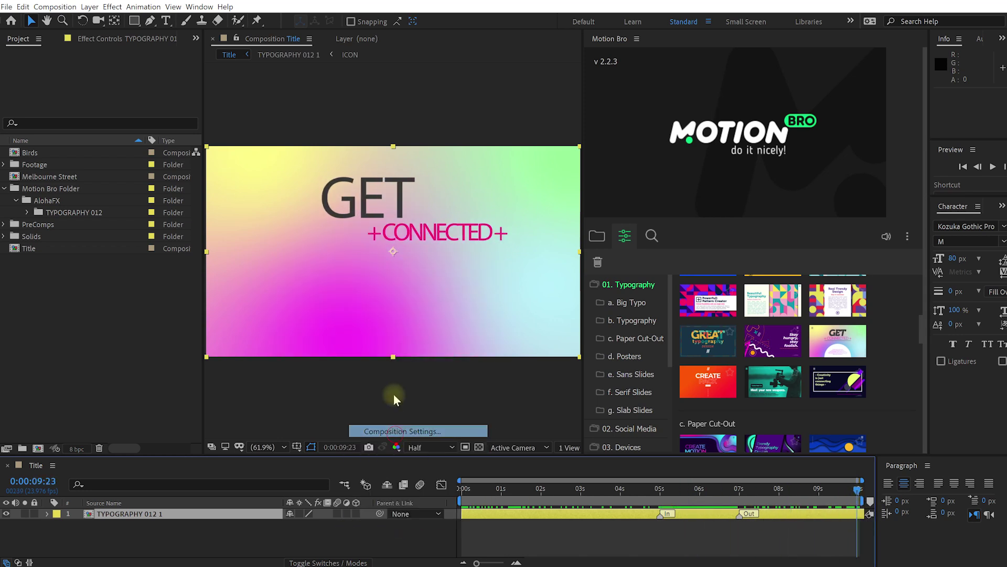
{"action": "left_click_drag", "start_coordinate": [411, 332], "coordinate": [417, 332]}
{"action": "type", "text": "20:01"}
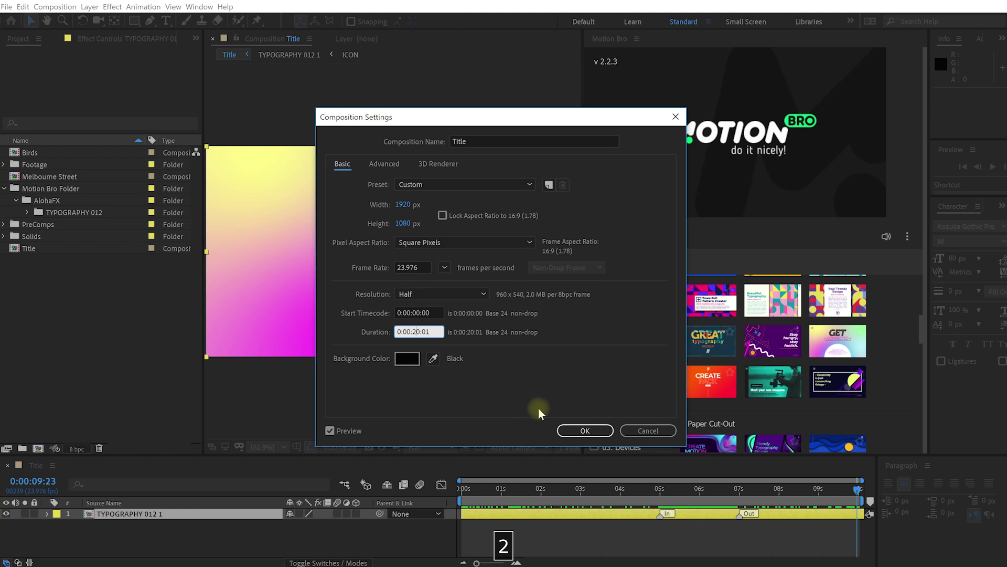
{"action": "left_click", "coordinate": [579, 430]}
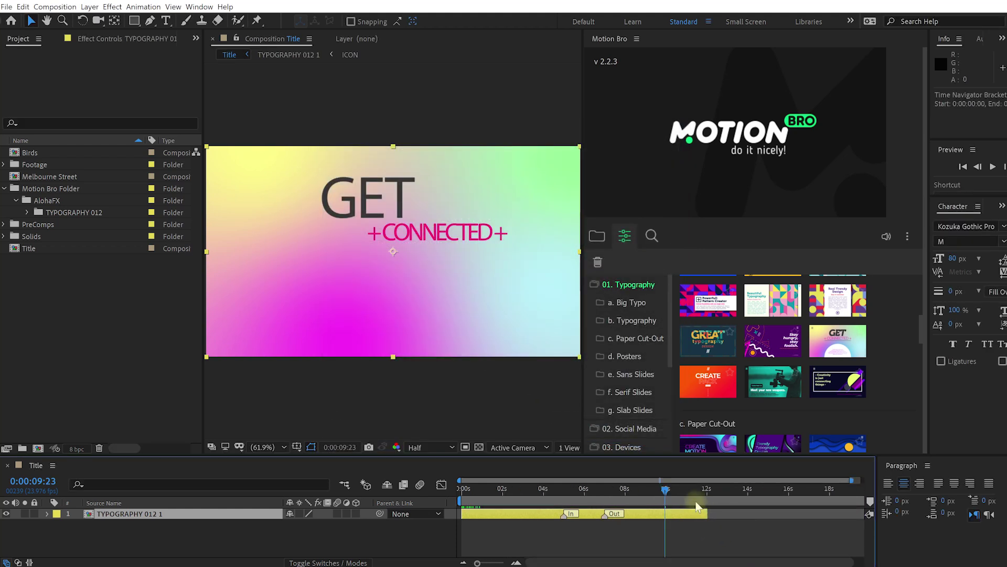
- Preview the GET CONNECTED animation and trim its layer to end around 10 seconds
{"action": "mouse_move", "coordinate": [657, 489]}
{"action": "left_mouse_down"}
{"action": "mouse_move", "coordinate": [674, 493]}
{"action": "mouse_move", "coordinate": [483, 491]}
{"action": "mouse_move", "coordinate": [653, 507]}
{"action": "left_mouse_up"}
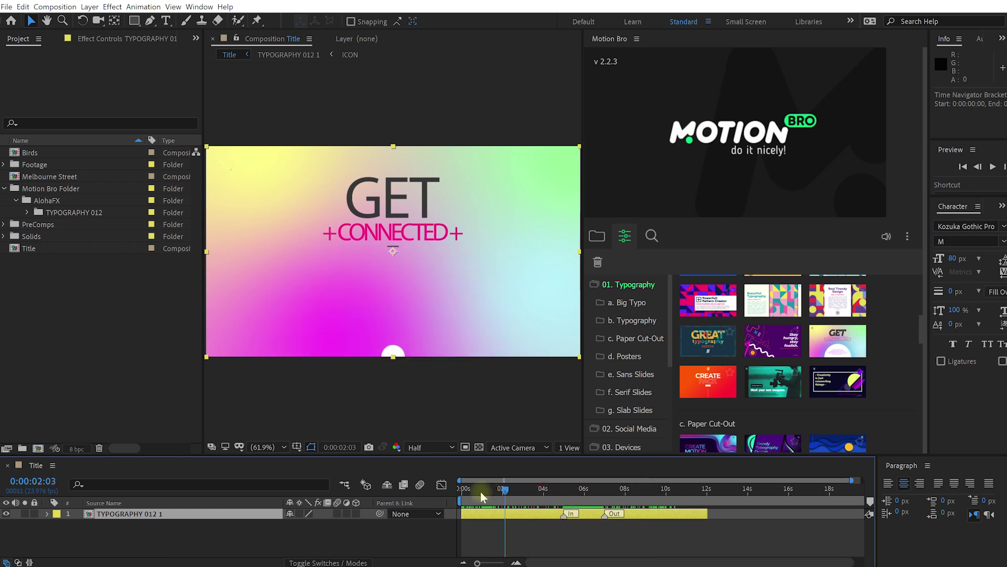
{"action": "mouse_move", "coordinate": [480, 490]}
{"action": "left_mouse_down"}
{"action": "mouse_move", "coordinate": [577, 504]}
{"action": "mouse_move", "coordinate": [609, 490]}
{"action": "mouse_move", "coordinate": [681, 498]}
{"action": "mouse_move", "coordinate": [551, 497]}
{"action": "mouse_move", "coordinate": [533, 504]}
{"action": "mouse_move", "coordinate": [546, 514]}
{"action": "mouse_move", "coordinate": [501, 517]}
{"action": "left_mouse_up"}
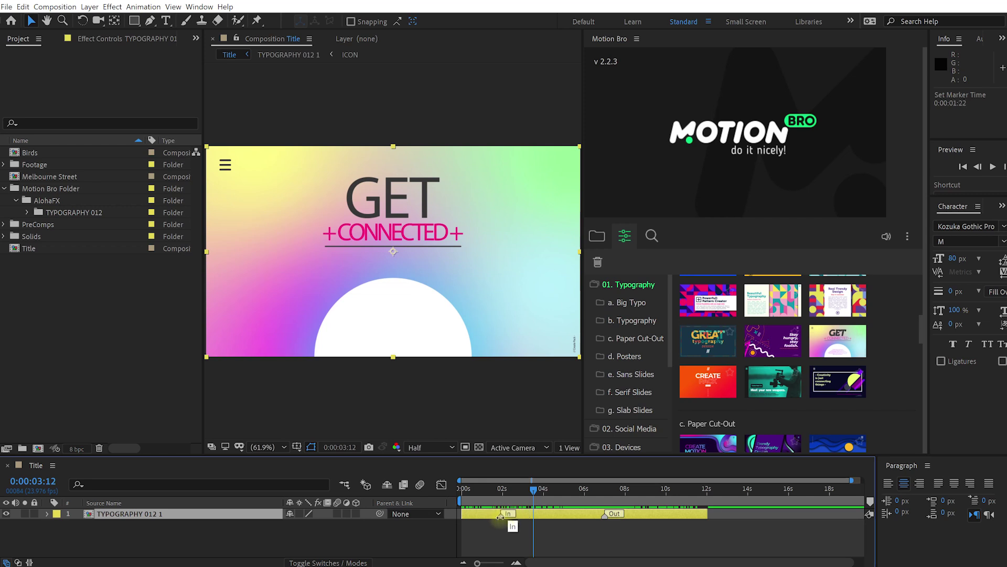
{"action": "left_click", "coordinate": [478, 489]}
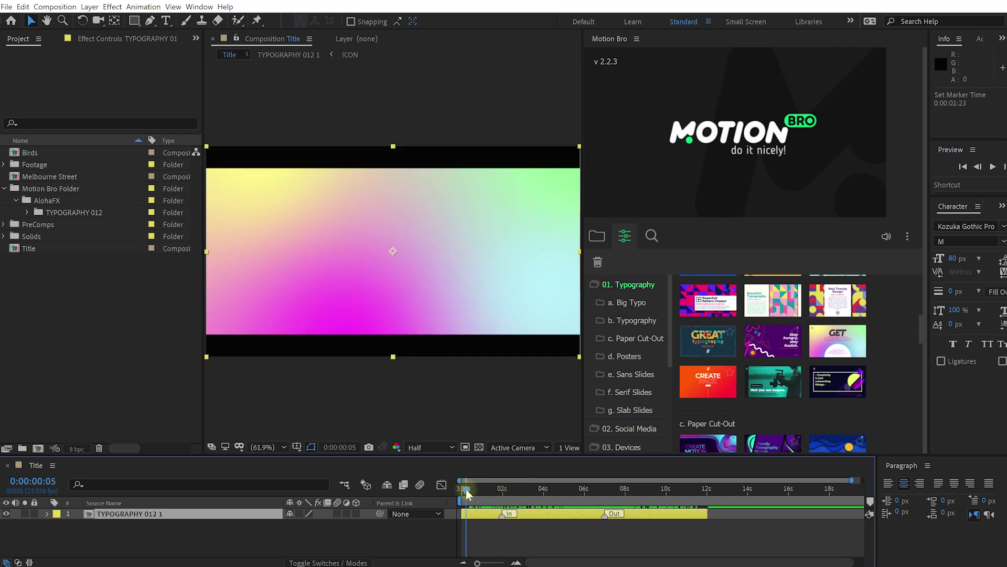
{"action": "key", "text": "space"}
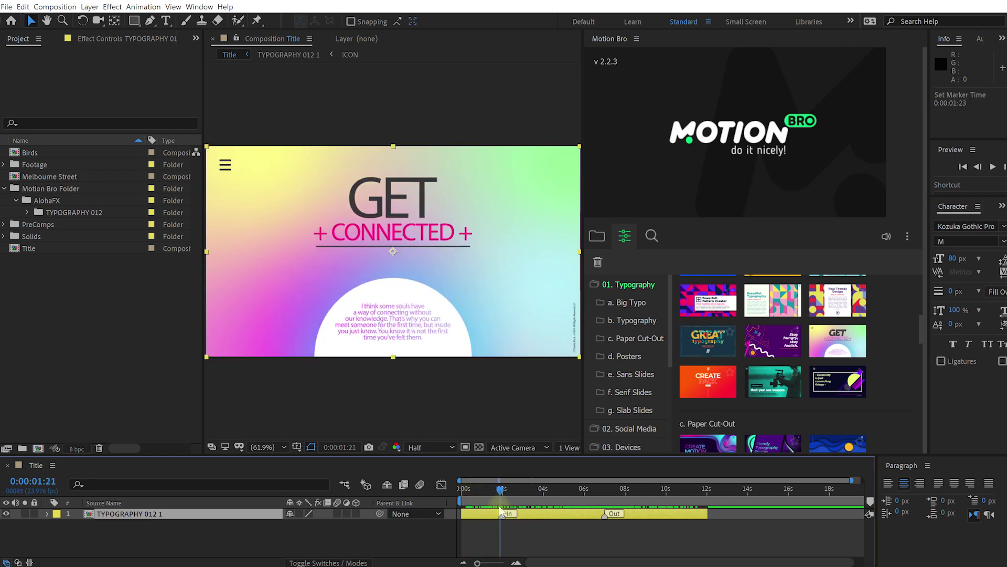
{"action": "mouse_move", "coordinate": [631, 492]}
{"action": "left_mouse_down"}
{"action": "mouse_move", "coordinate": [570, 493]}
{"action": "mouse_move", "coordinate": [624, 497]}
{"action": "mouse_move", "coordinate": [622, 514]}
{"action": "left_mouse_up"}
{"action": "left_click_drag", "start_coordinate": [707, 514], "coordinate": [578, 495]}
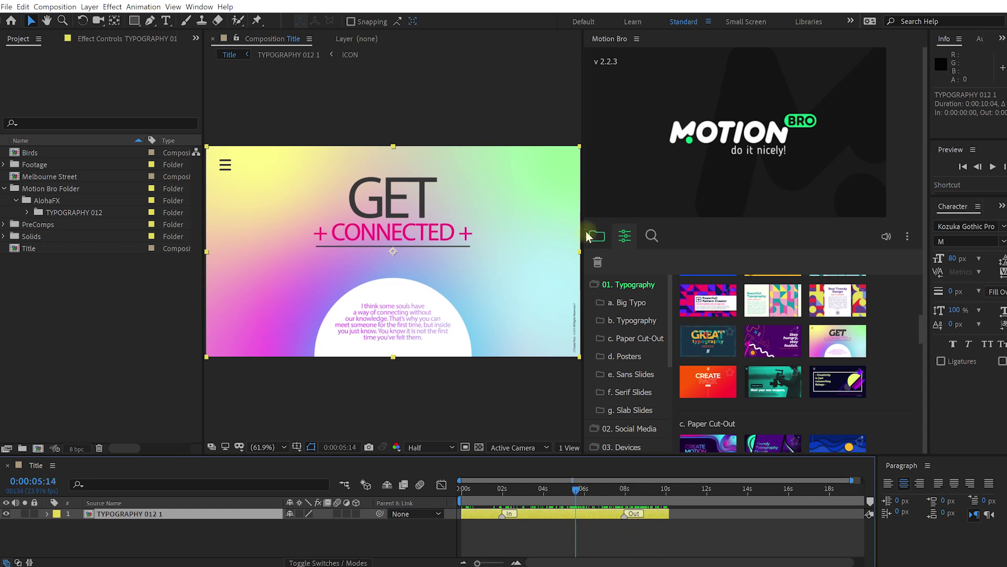
{"action": "left_click_drag", "start_coordinate": [582, 229], "coordinate": [628, 227]}
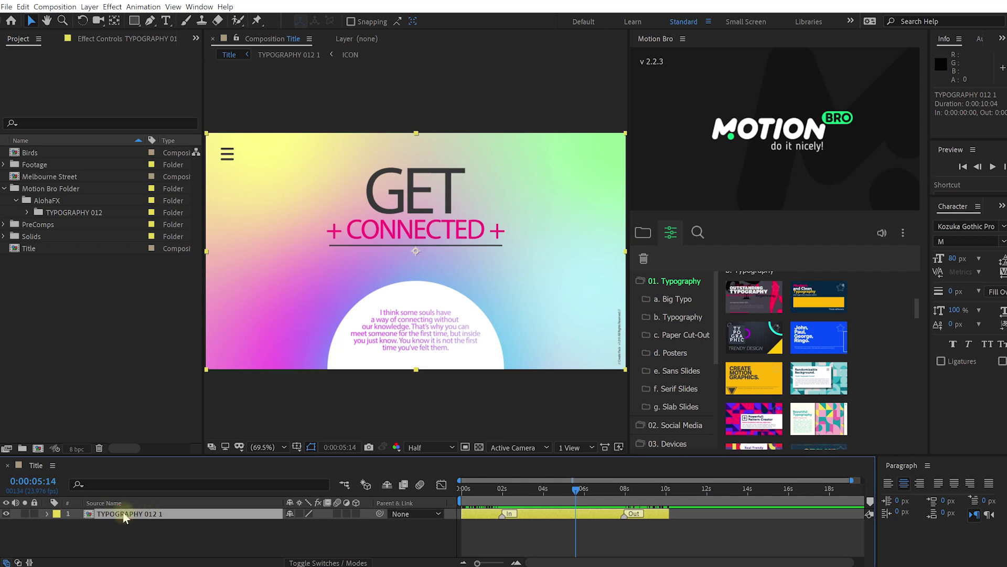
{"action": "left_click", "coordinate": [105, 39]}
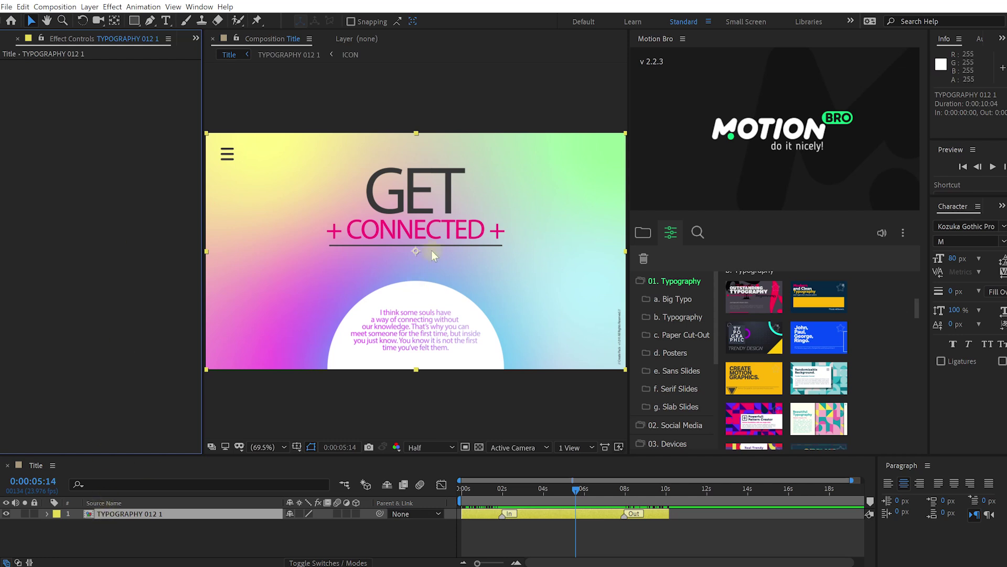
{"action": "double_click", "coordinate": [121, 514]}
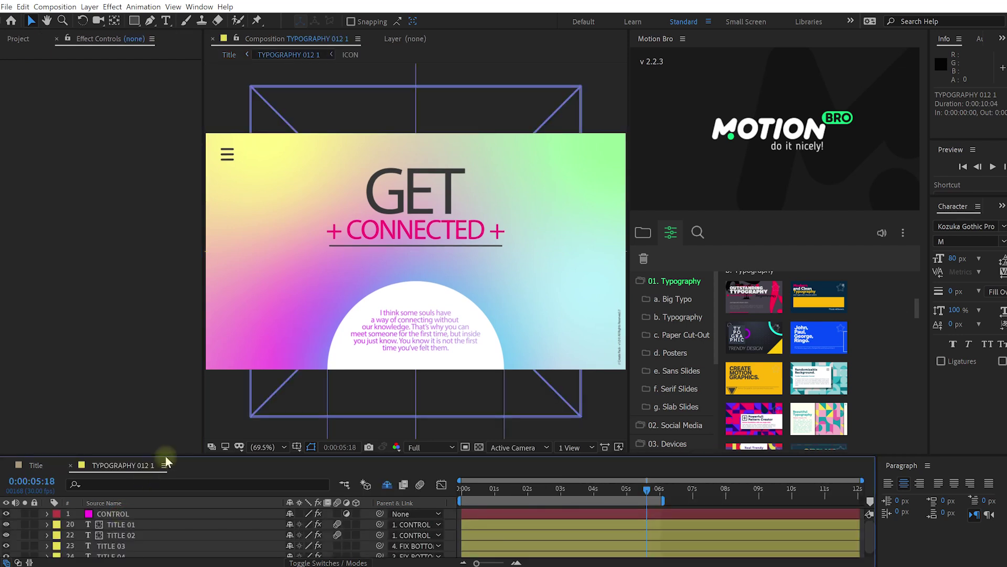
{"action": "mouse_move", "coordinate": [164, 447]}
{"action": "left_mouse_down"}
{"action": "mouse_move", "coordinate": [165, 433]}
{"action": "mouse_move", "coordinate": [158, 444]}
{"action": "left_mouse_up"}
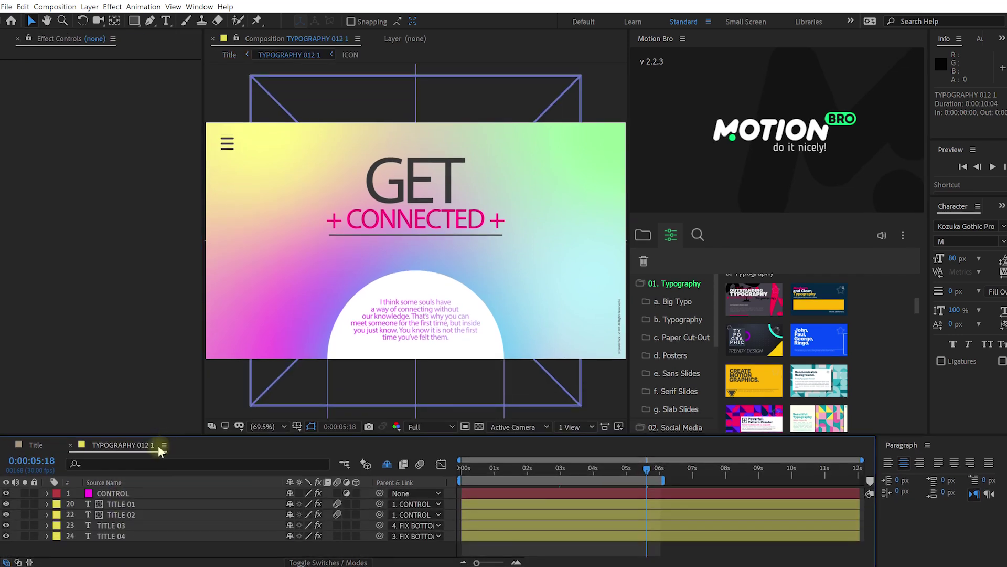
{"action": "left_click", "coordinate": [127, 535]}
{"action": "left_click", "coordinate": [129, 525]}
{"action": "left_click", "coordinate": [132, 514]}
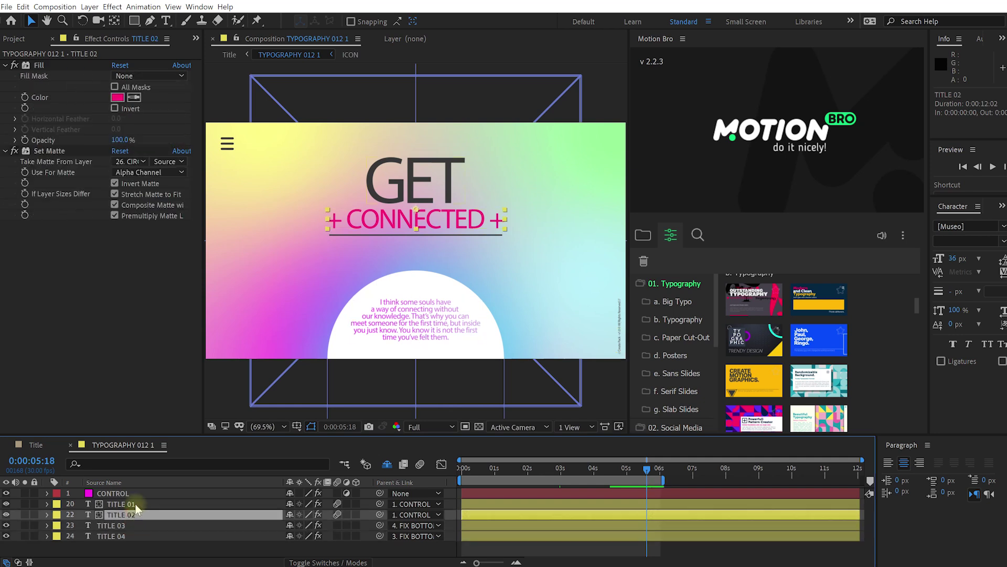
{"action": "left_click", "coordinate": [134, 503]}
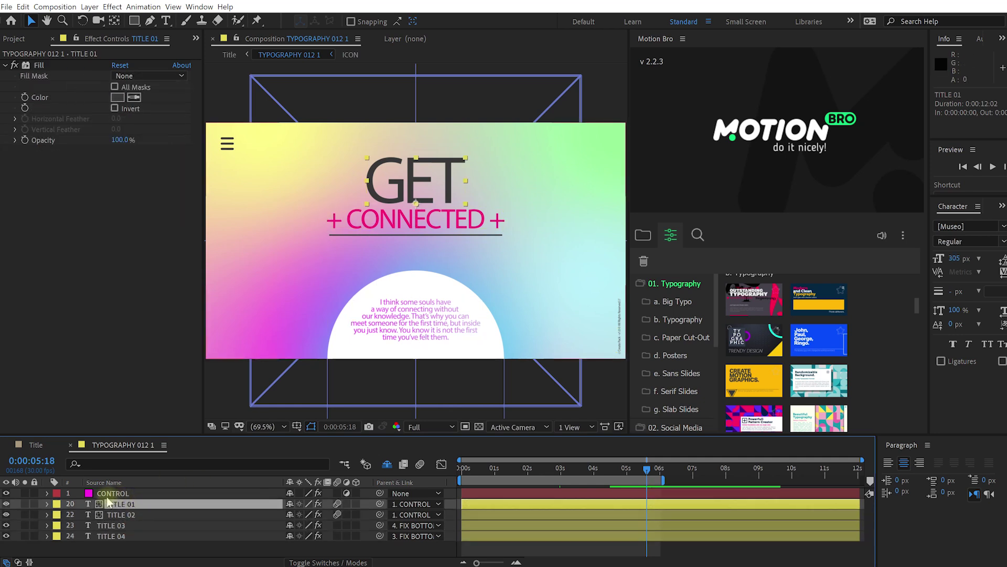
{"action": "left_click", "coordinate": [115, 494]}
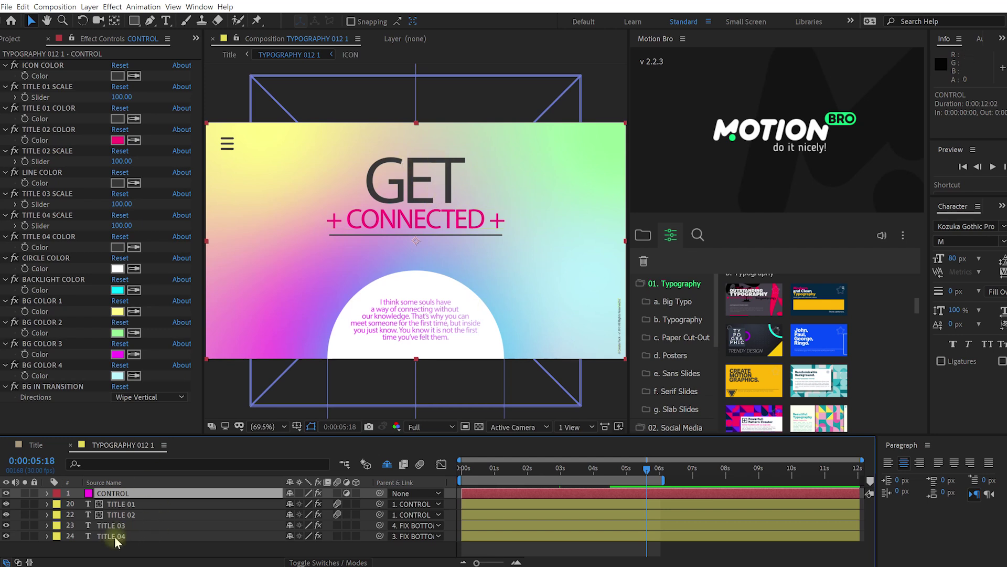
{"action": "left_click", "coordinate": [131, 504]}
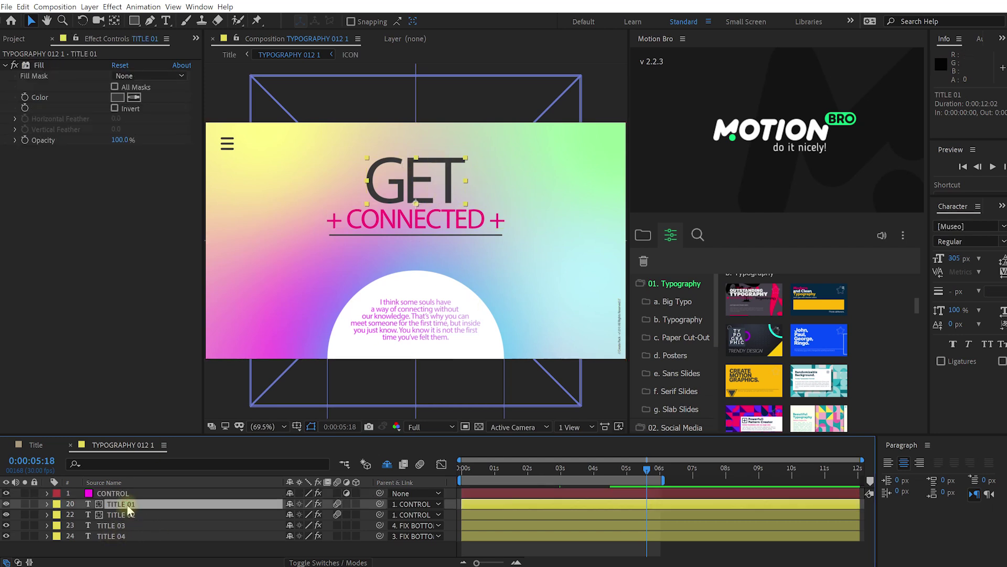
- Retype the TITLE 01 text as CREATE PACK
{"action": "key", "text": "ctrl+t"}
{"action": "key", "text": "shift+r"}
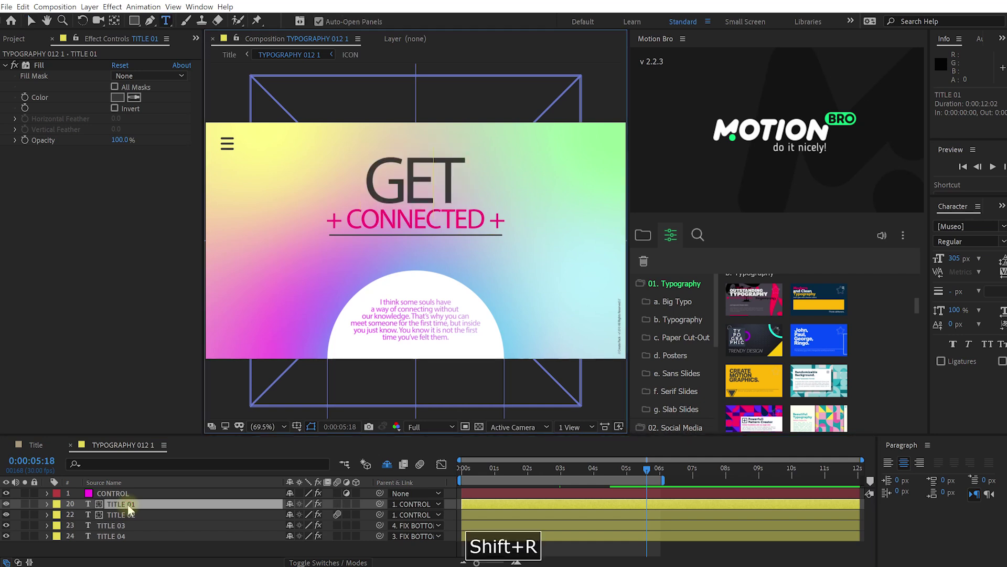
{"action": "key", "text": "shift+space"}
{"action": "type", "text": "ATE PACK"}
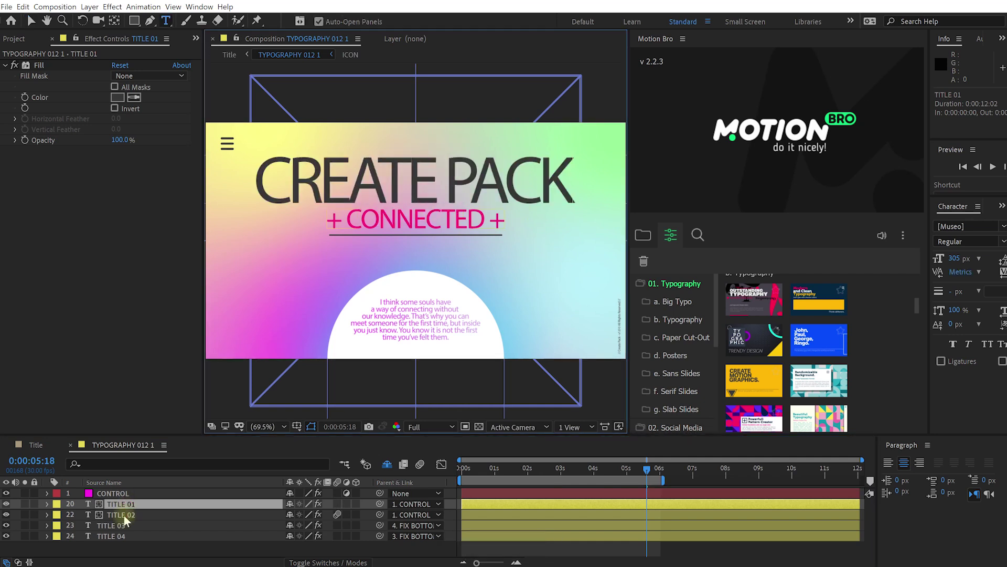
- Replace the TITLE 02 text with '3600+ Elements'
{"action": "left_click", "coordinate": [124, 514]}
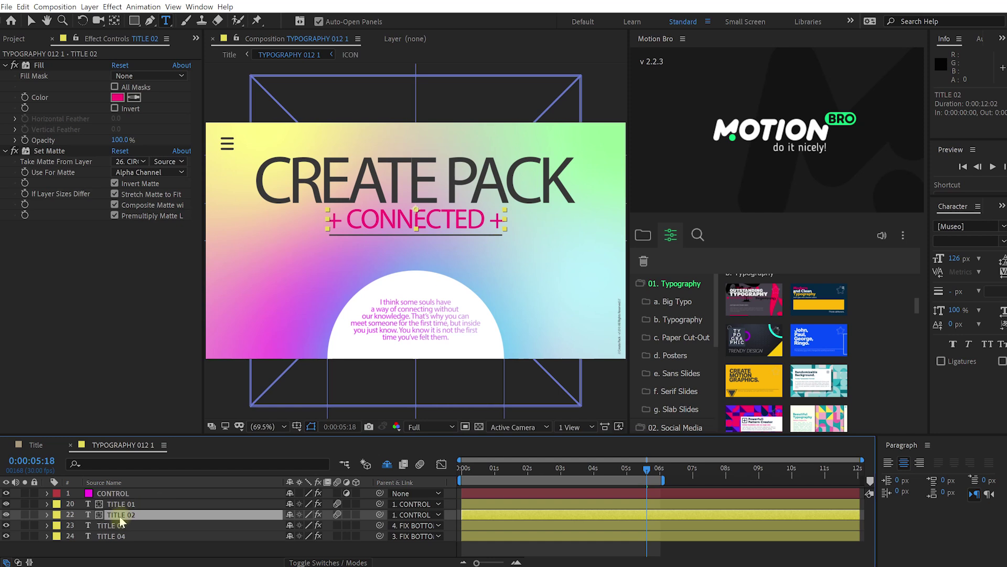
{"action": "double_click", "coordinate": [120, 515]}
{"action": "type", "text": "3600_"}
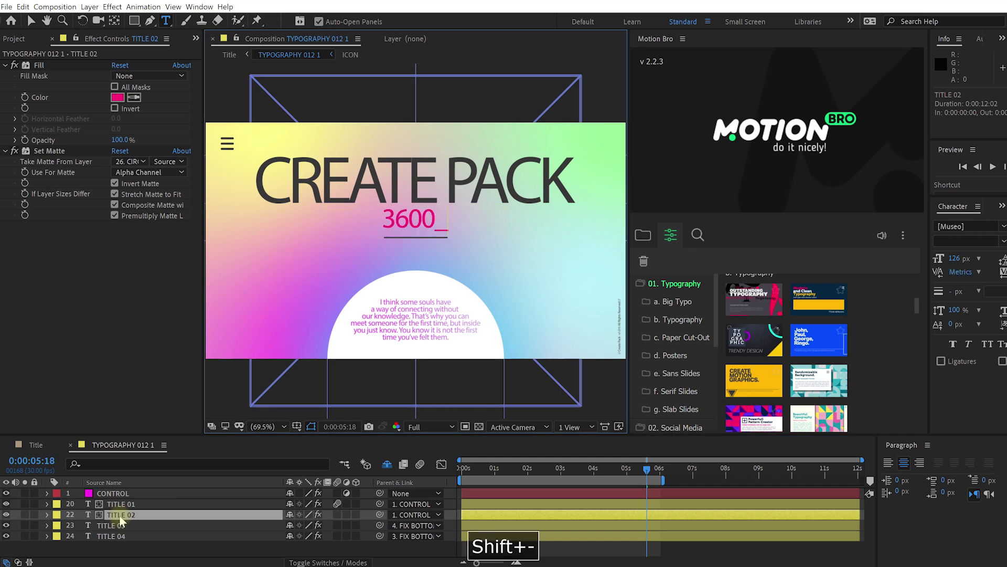
{"action": "key", "text": "BackSpace"}
{"action": "type", "text": "+ Elements"}
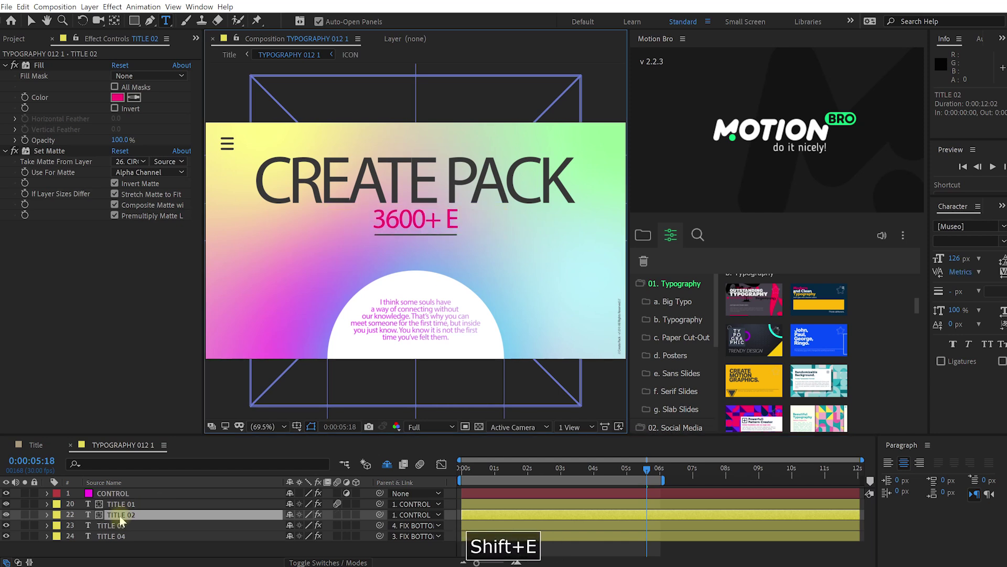
- Replace the TITLE 03 paragraph with the four-line 'You don't make friends with salad!' chicken tonight text
{"action": "left_click", "coordinate": [115, 525]}
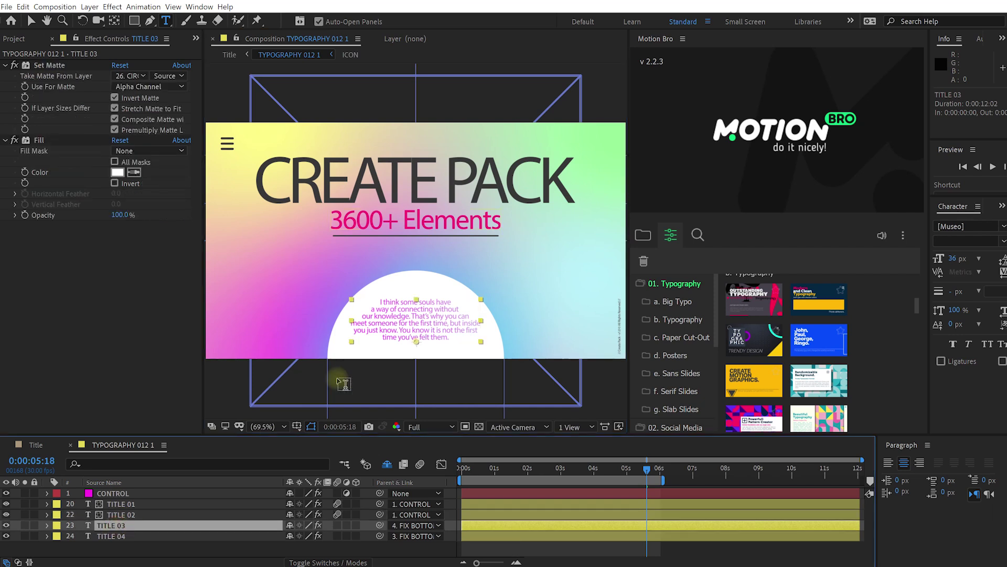
{"action": "left_click", "coordinate": [460, 336]}
{"action": "key", "text": "ctrl+a"}
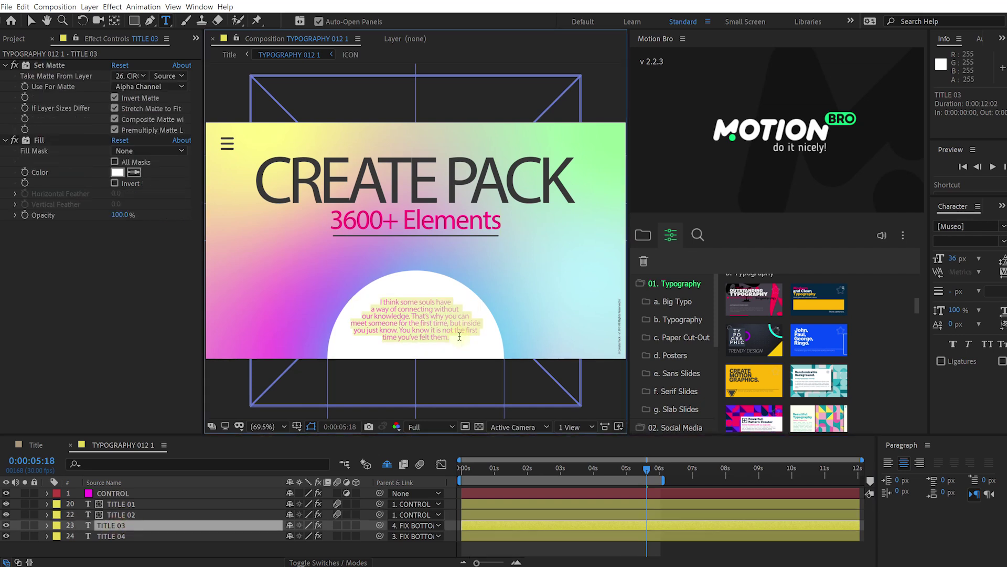
{"action": "type", "text": "You don't make friends with salad!"}
{"action": "key", "text": "Return"}
{"action": "type", "text": "I feel like"}
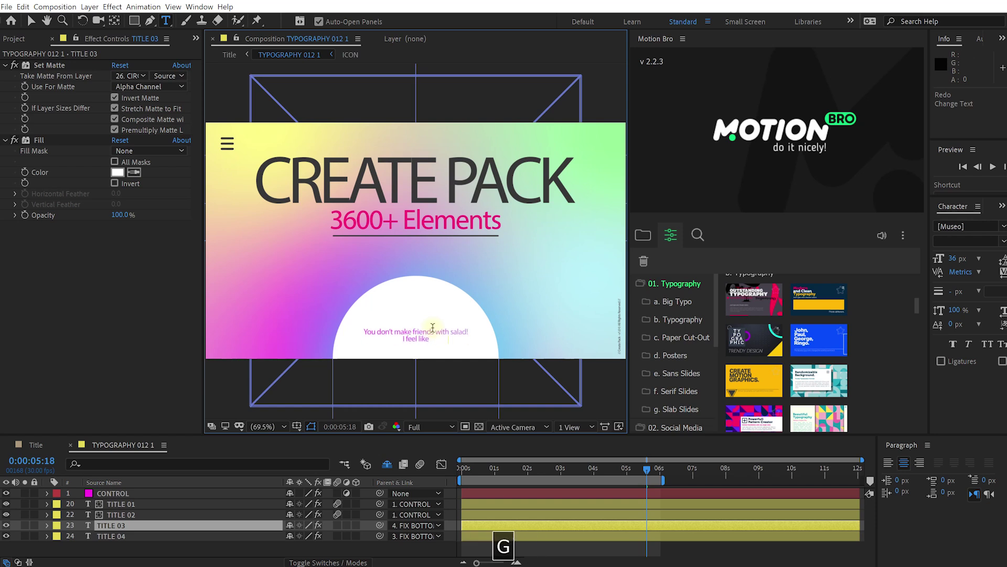
{"action": "type", "text": " chicken tonight,"}
{"action": "key", "text": "Return"}
{"action": "type", "text": "like chicken tonight"}
{"action": "key", "text": "Return"}
{"action": "type", "text": "like chicken tonight..."}
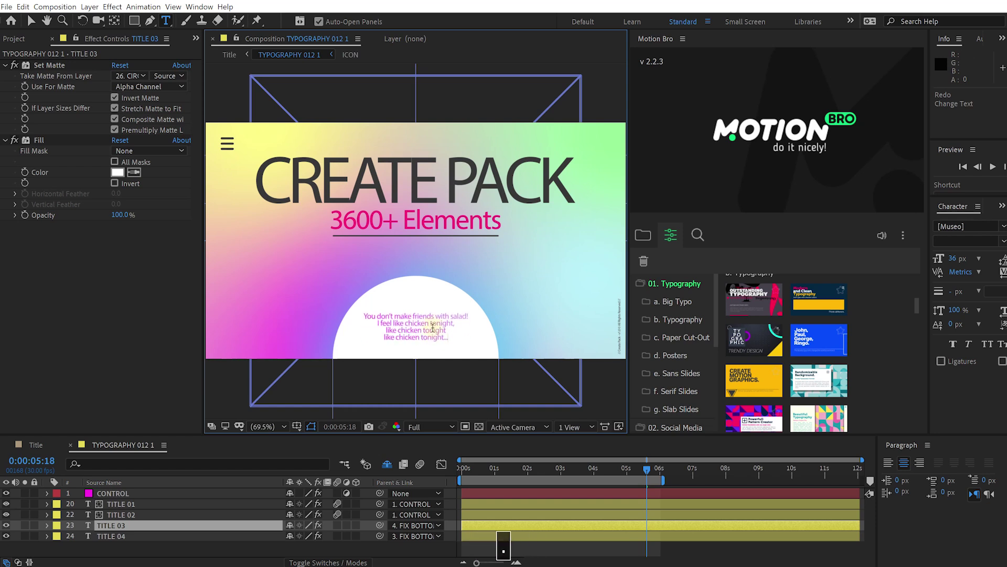
{"action": "left_click", "coordinate": [167, 535]}
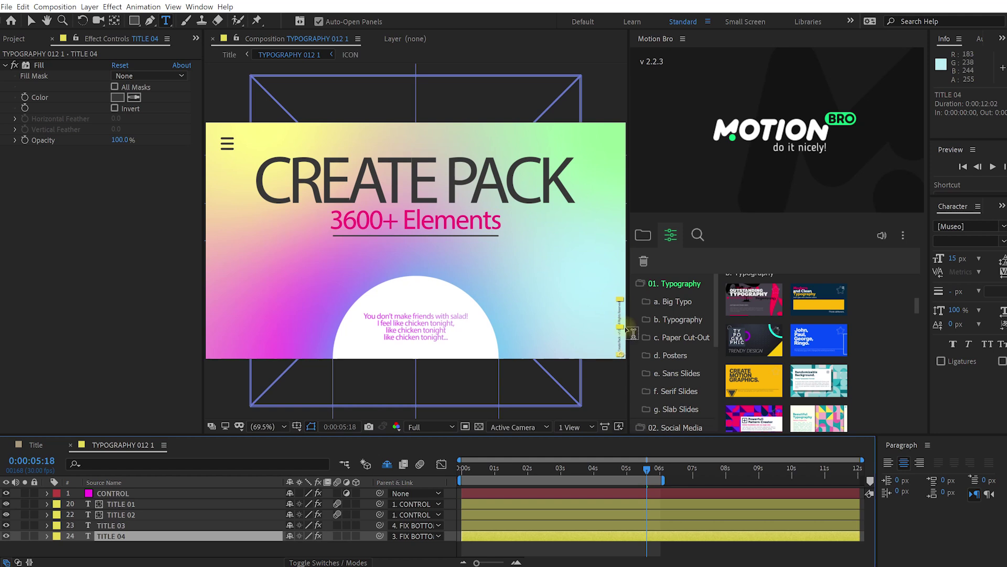
- Hide the vertical TITLE 04 text and scale the CREATE PACK title to 94
{"action": "left_click", "coordinate": [6, 536]}
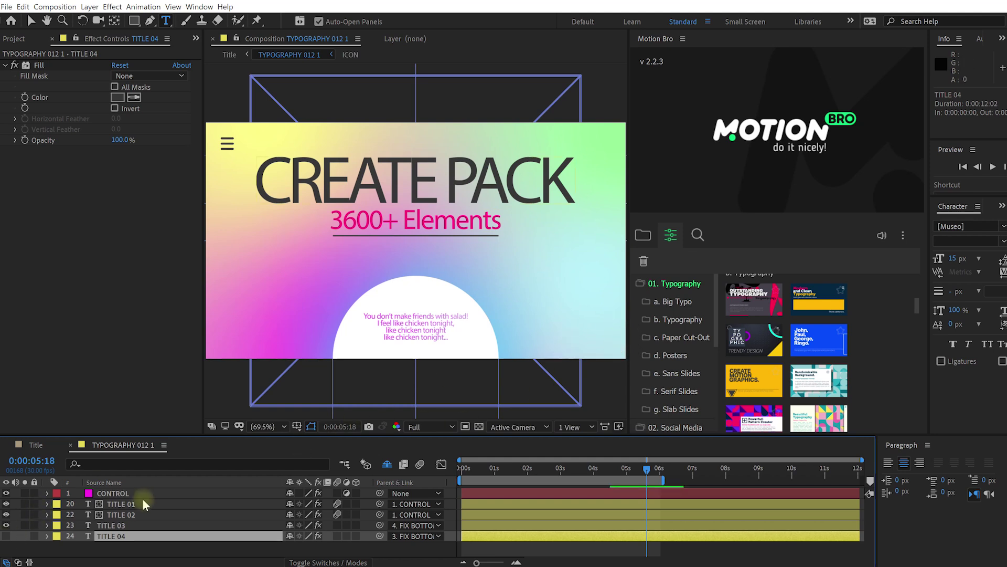
{"action": "left_click", "coordinate": [113, 495]}
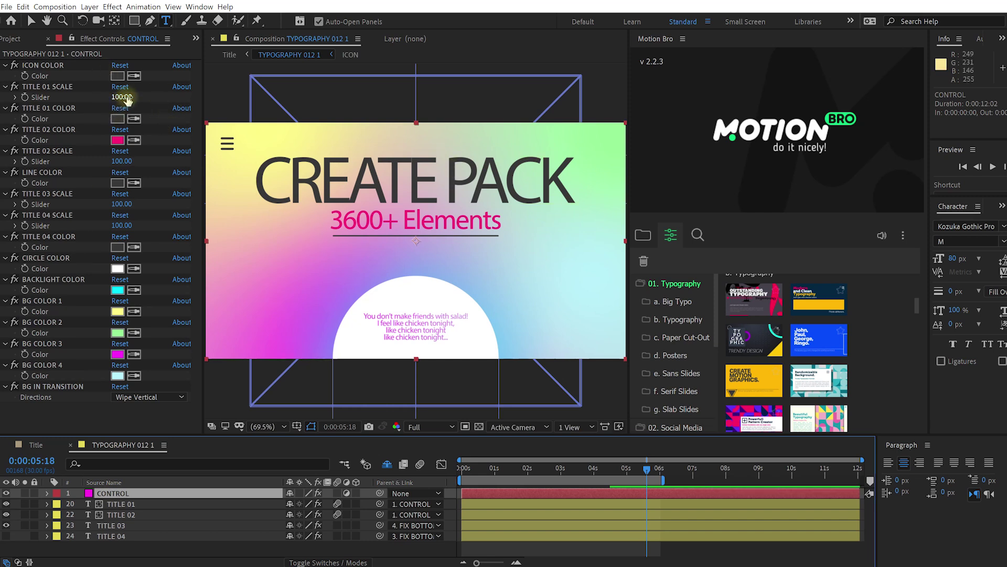
{"action": "left_click_drag", "start_coordinate": [126, 97], "coordinate": [121, 97]}
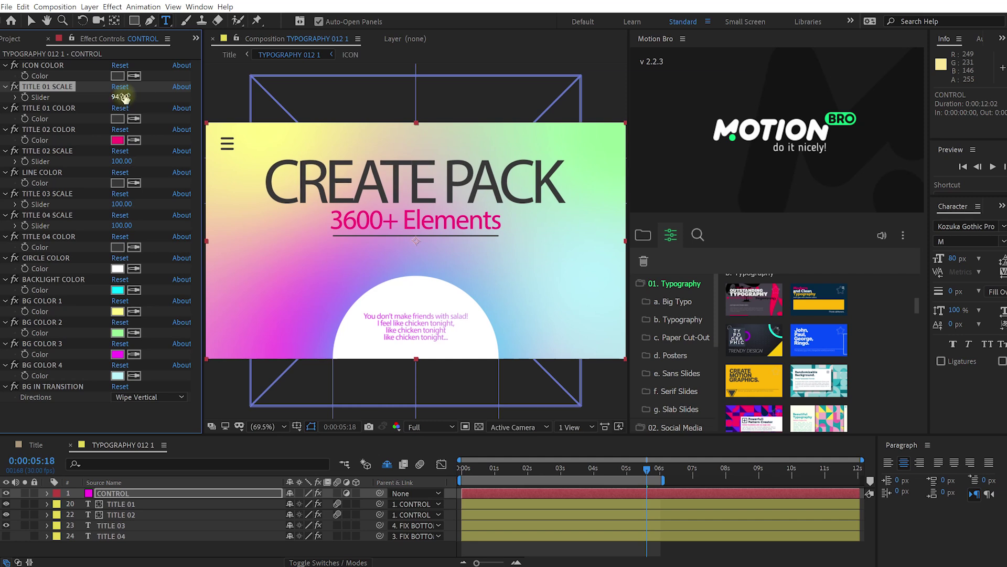
- Set the TITLE 01 colour on CONTROL to pure black, 000000
{"action": "left_click", "coordinate": [118, 119]}
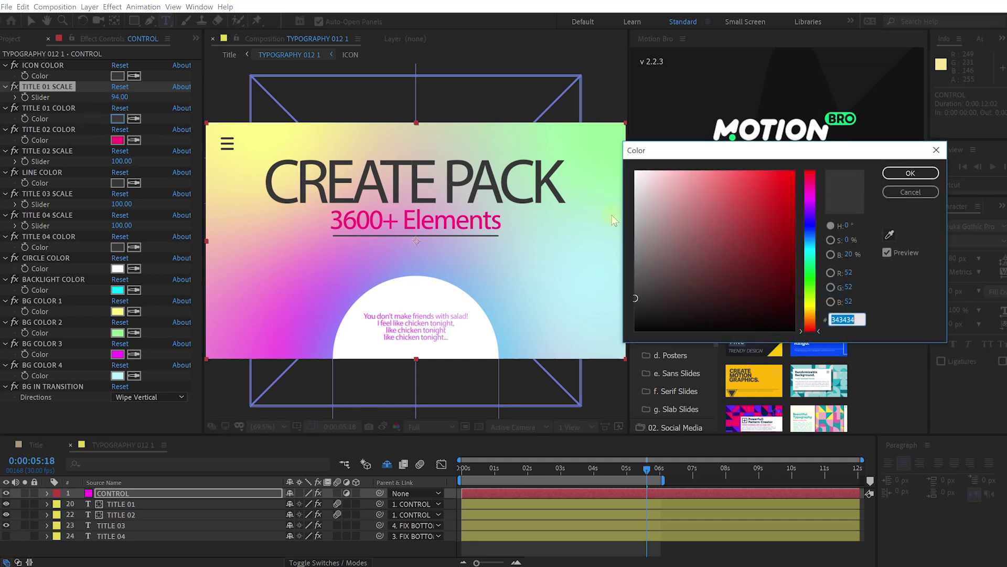
{"action": "left_click_drag", "start_coordinate": [710, 229], "coordinate": [625, 331]}
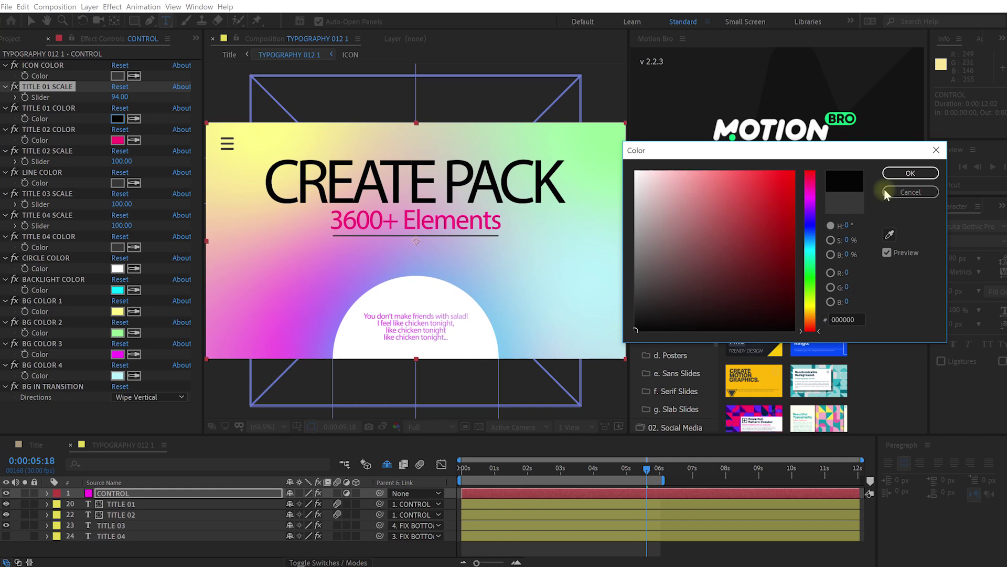
{"action": "left_click", "coordinate": [904, 172]}
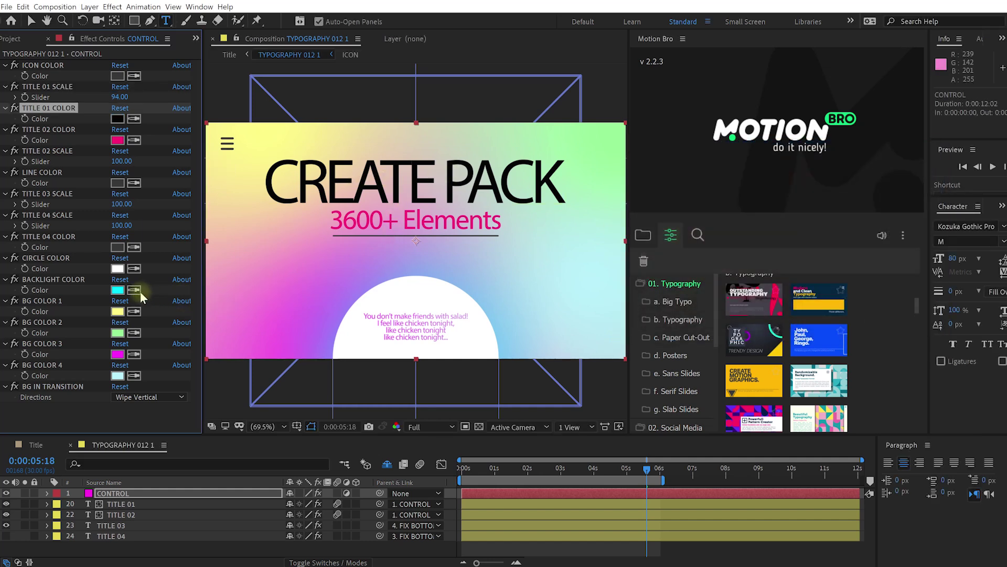
- Recolour background colours 2–4 to peach, orange and pink
{"action": "left_click", "coordinate": [116, 313]}
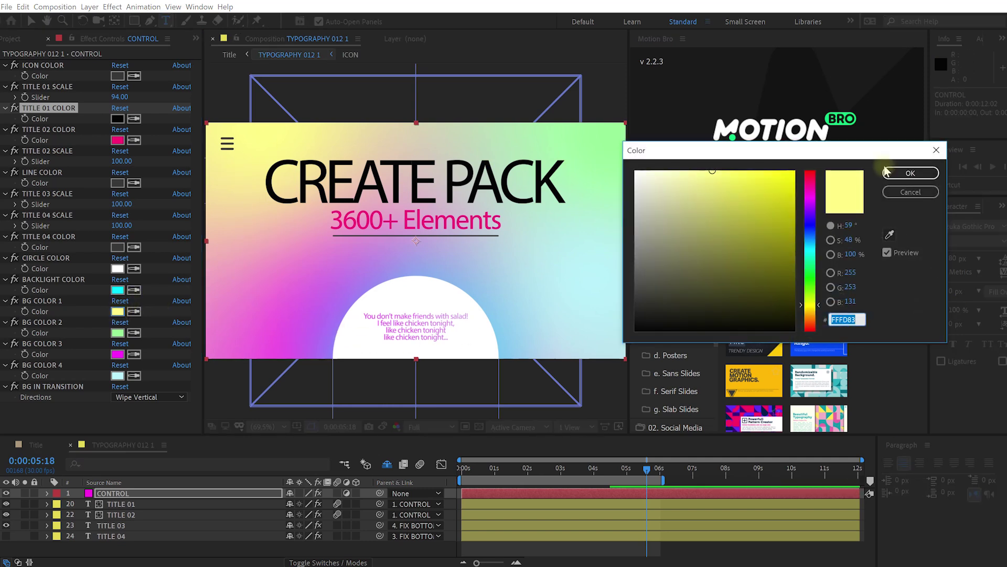
{"action": "left_click", "coordinate": [908, 168]}
{"action": "left_click", "coordinate": [117, 332]}
{"action": "left_click", "coordinate": [908, 168]}
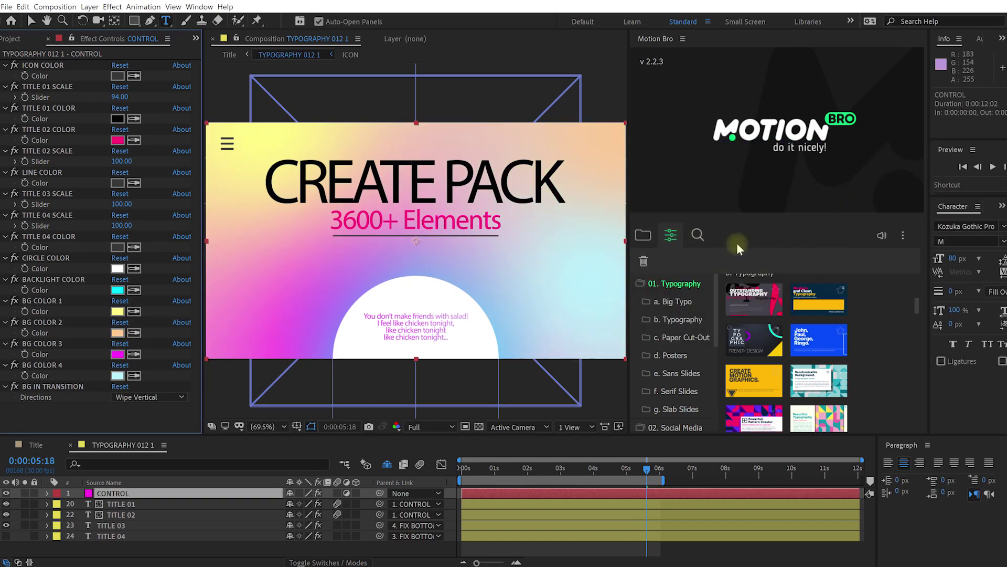
{"action": "left_click", "coordinate": [116, 354]}
{"action": "left_click", "coordinate": [813, 312]}
{"action": "left_click", "coordinate": [908, 168]}
{"action": "left_click", "coordinate": [117, 375]}
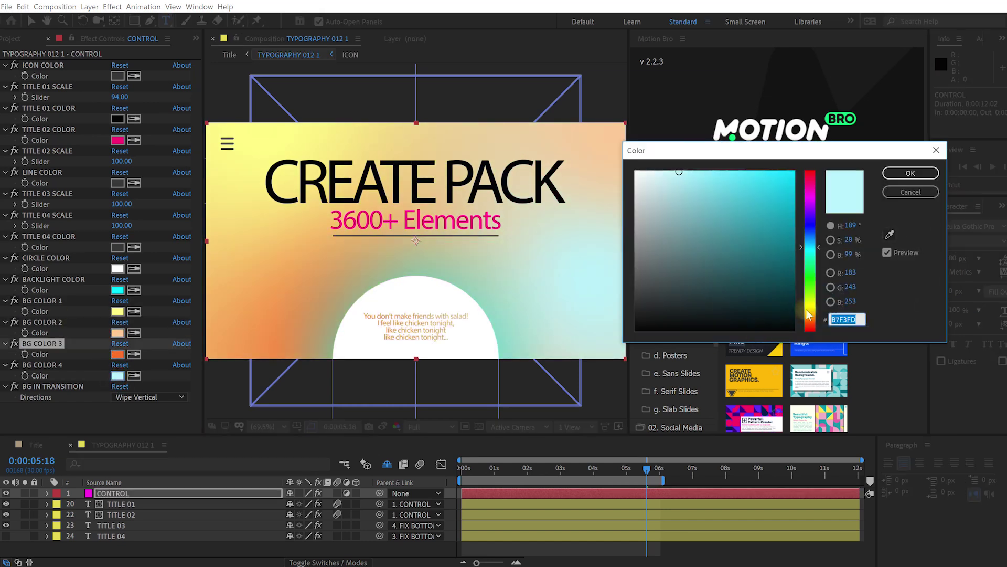
{"action": "left_click_drag", "start_coordinate": [811, 315], "coordinate": [810, 331]}
{"action": "left_click", "coordinate": [910, 173]}
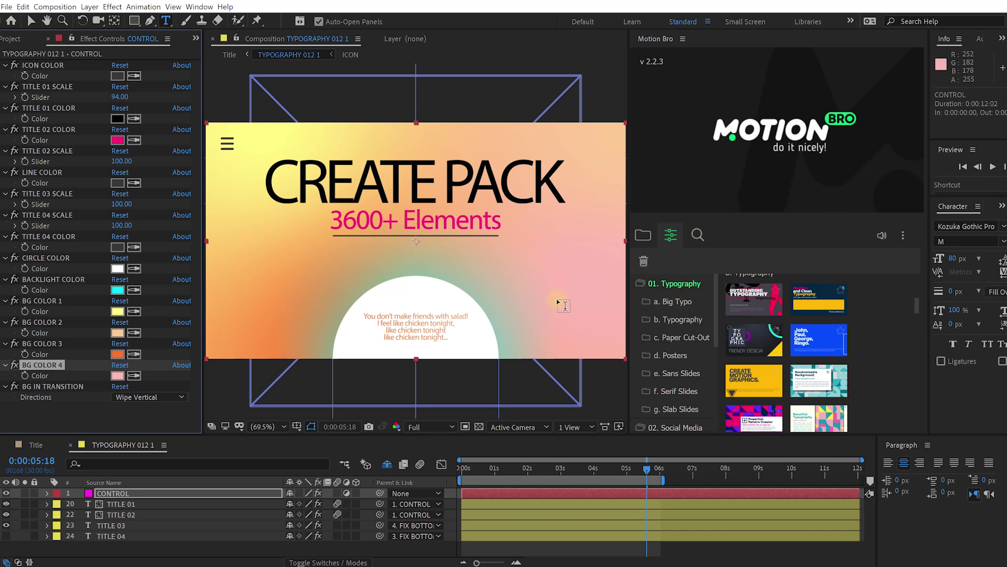
- Make the backlight colour a pale, soft yellow
{"action": "left_click", "coordinate": [116, 290]}
{"action": "left_click", "coordinate": [810, 310]}
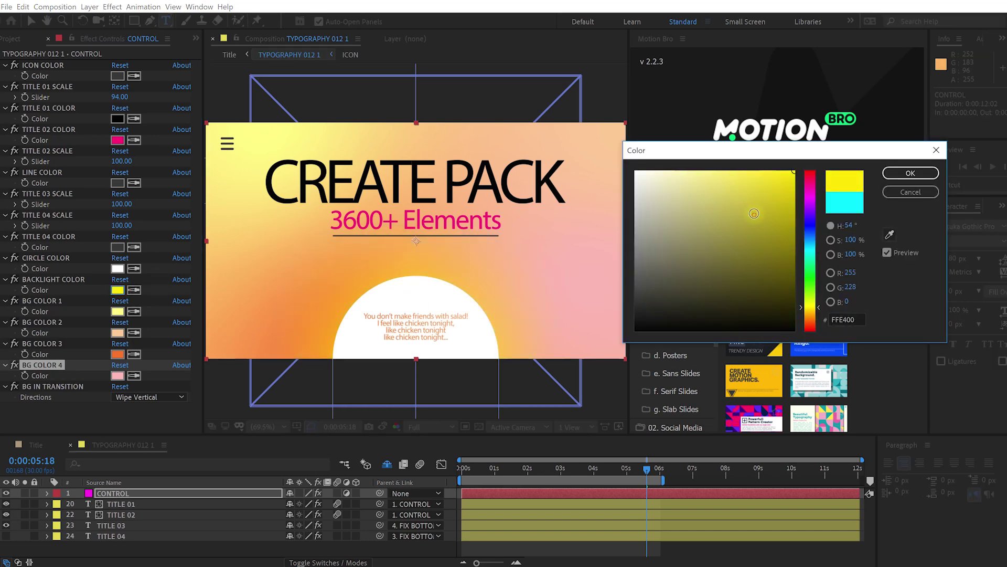
{"action": "left_click", "coordinate": [733, 169]}
{"action": "left_click_drag", "start_coordinate": [816, 315], "coordinate": [816, 306]}
{"action": "left_click", "coordinate": [911, 173]}
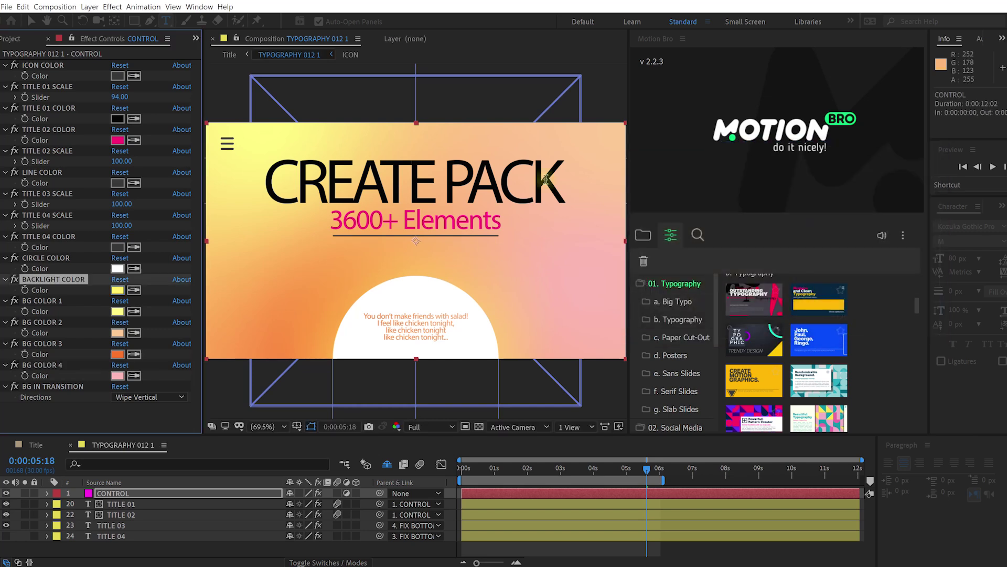
- Make the 3600+ Elements subtitle a more saturated pink, FF4599
{"action": "left_click", "coordinate": [123, 140]}
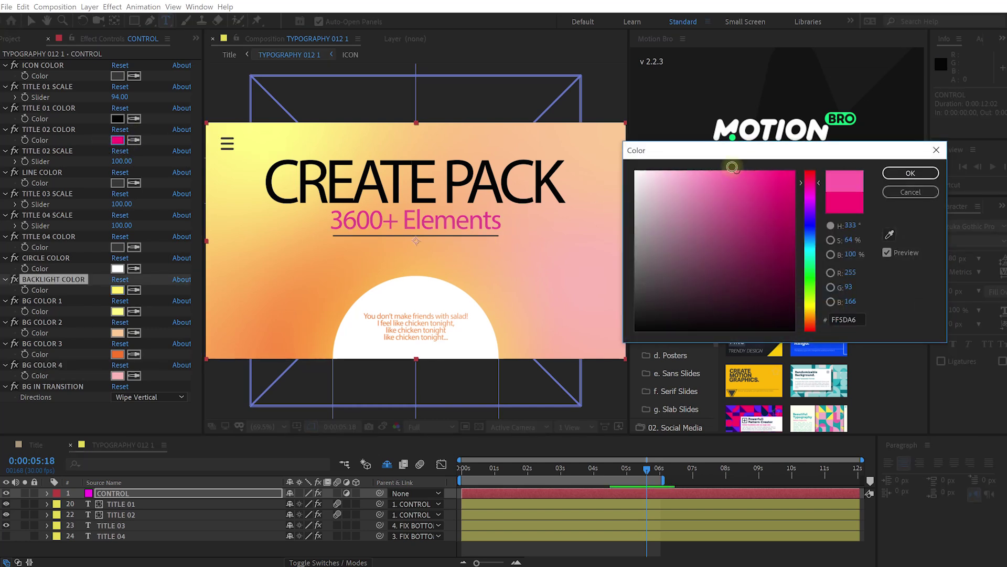
{"action": "mouse_move", "coordinate": [733, 167]}
{"action": "left_mouse_down"}
{"action": "mouse_move", "coordinate": [787, 161]}
{"action": "mouse_move", "coordinate": [750, 158]}
{"action": "left_mouse_up"}
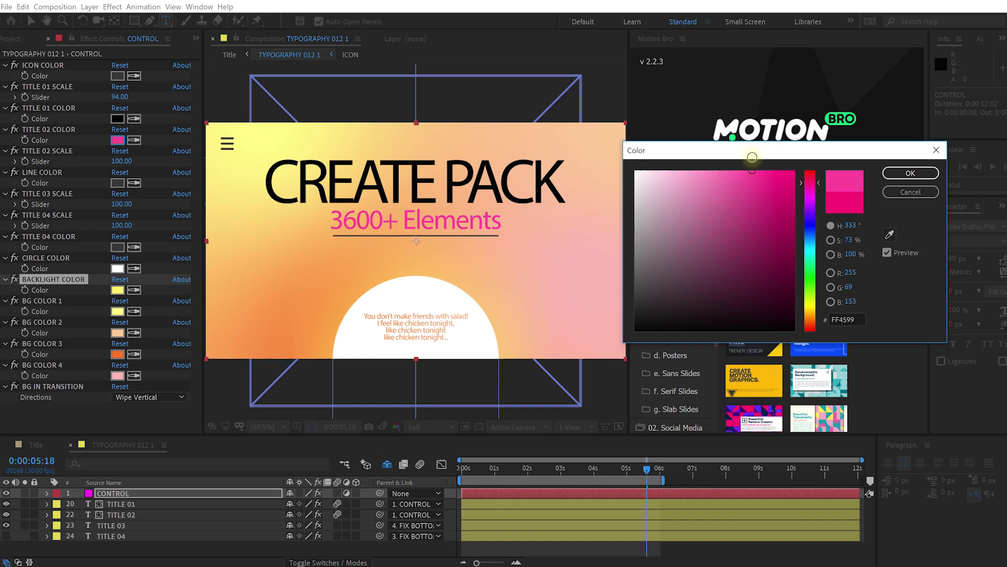
{"action": "left_click", "coordinate": [911, 173]}
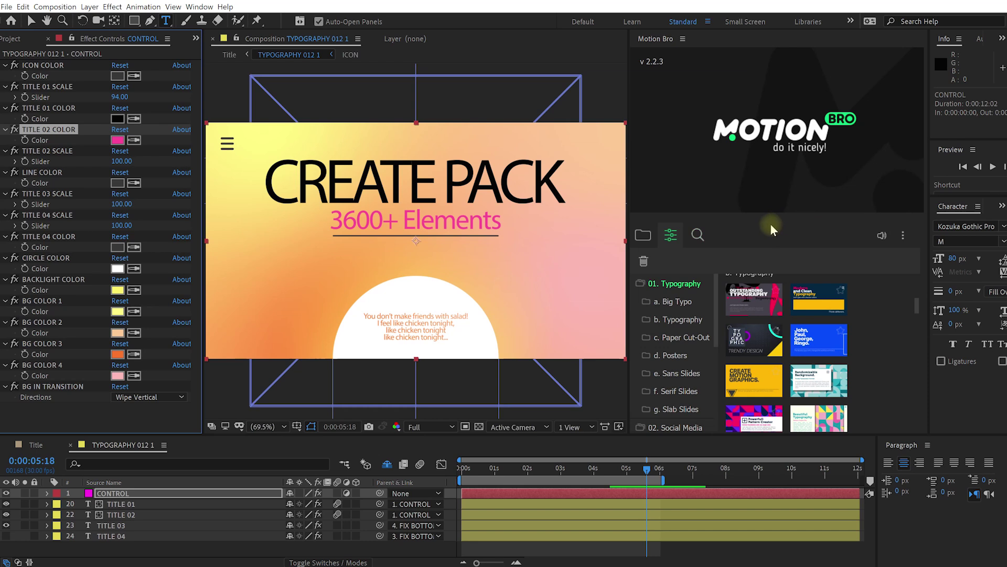
- Switch to the Title composition, preview its animation, and stop around 2 seconds with a wider viewer
{"action": "left_click", "coordinate": [36, 445]}
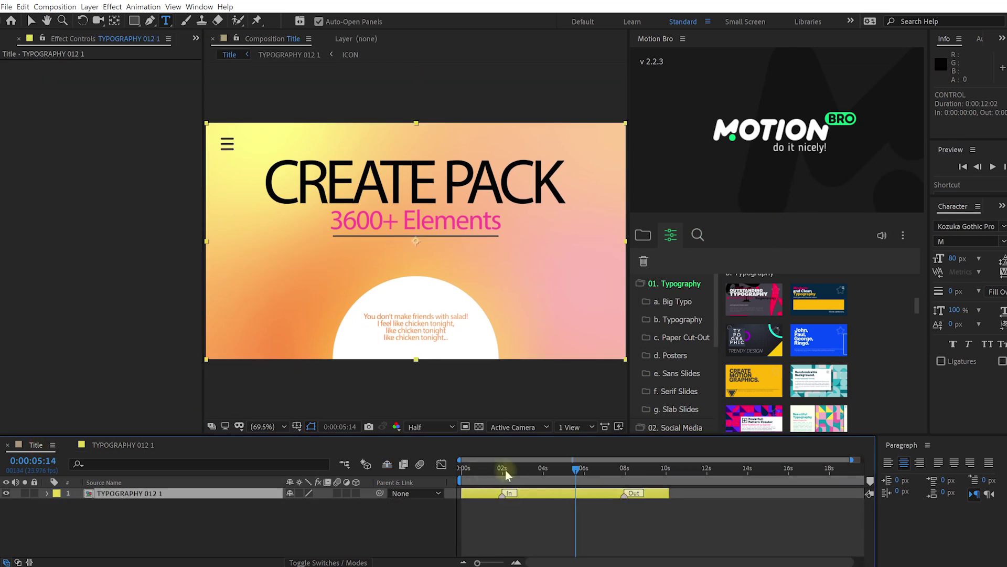
{"action": "key", "text": "shift+space"}
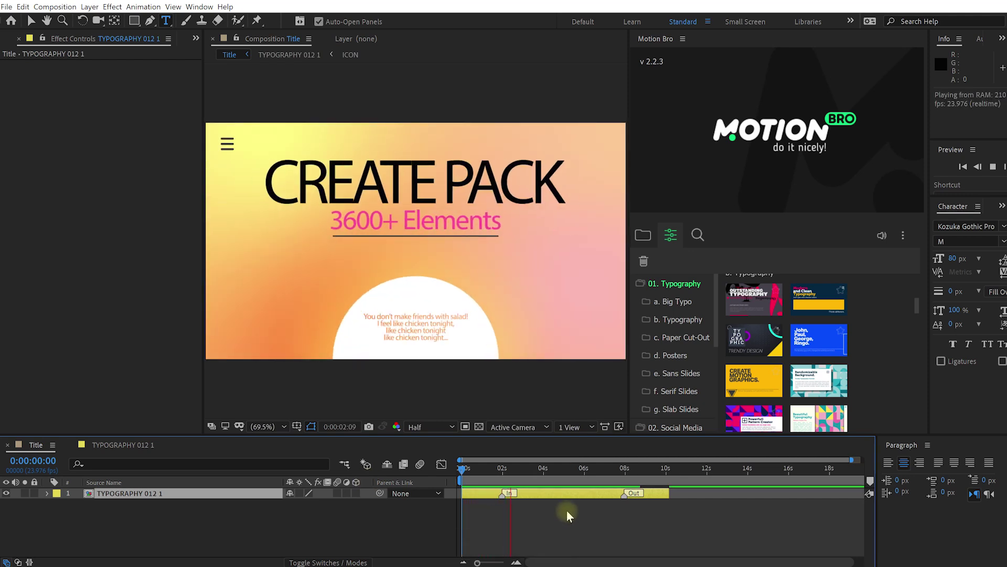
{"action": "key", "text": "space"}
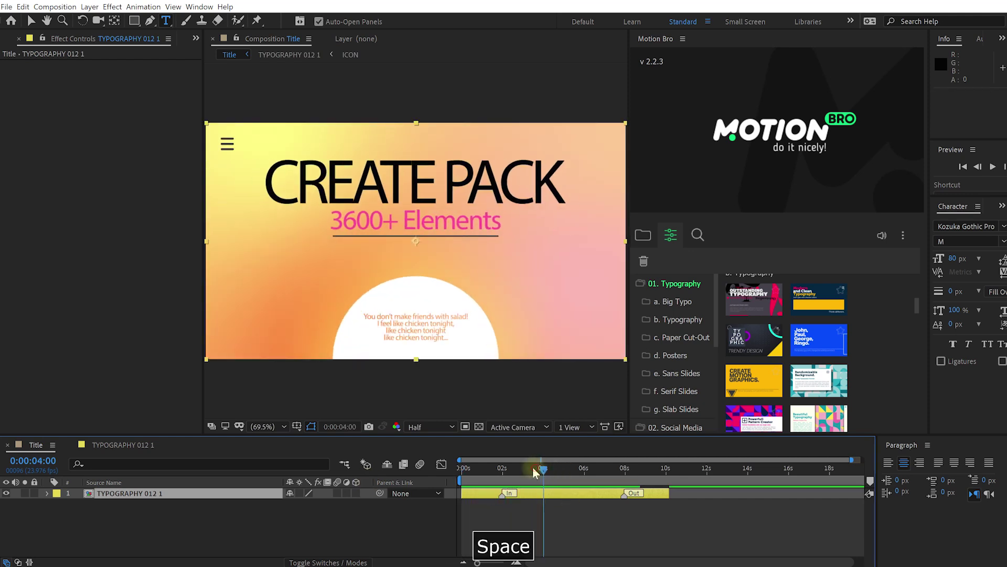
{"action": "left_click_drag", "start_coordinate": [462, 467], "coordinate": [563, 468]}
{"action": "left_click_drag", "start_coordinate": [630, 304], "coordinate": [673, 298]}
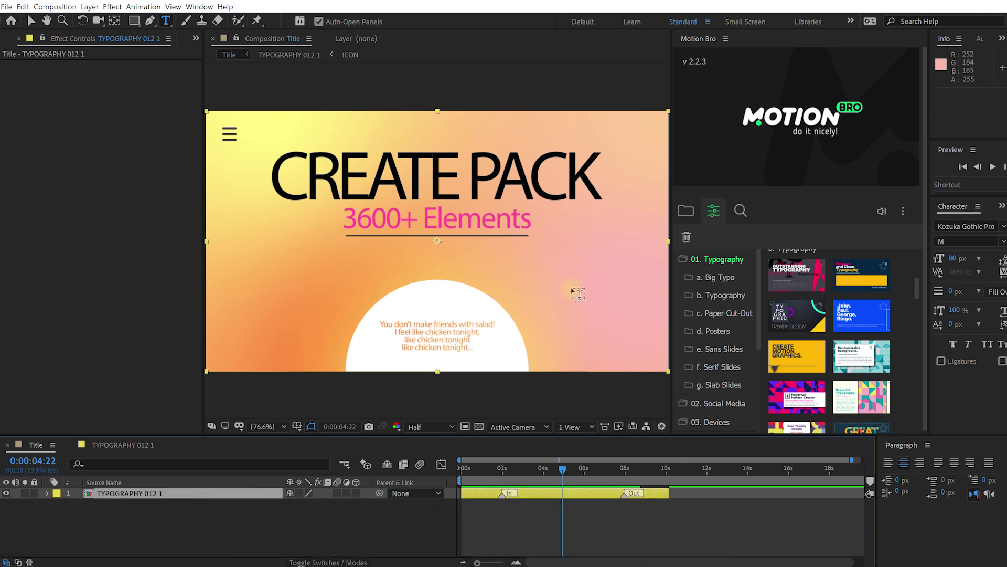
{"action": "left_click", "coordinate": [31, 21]}
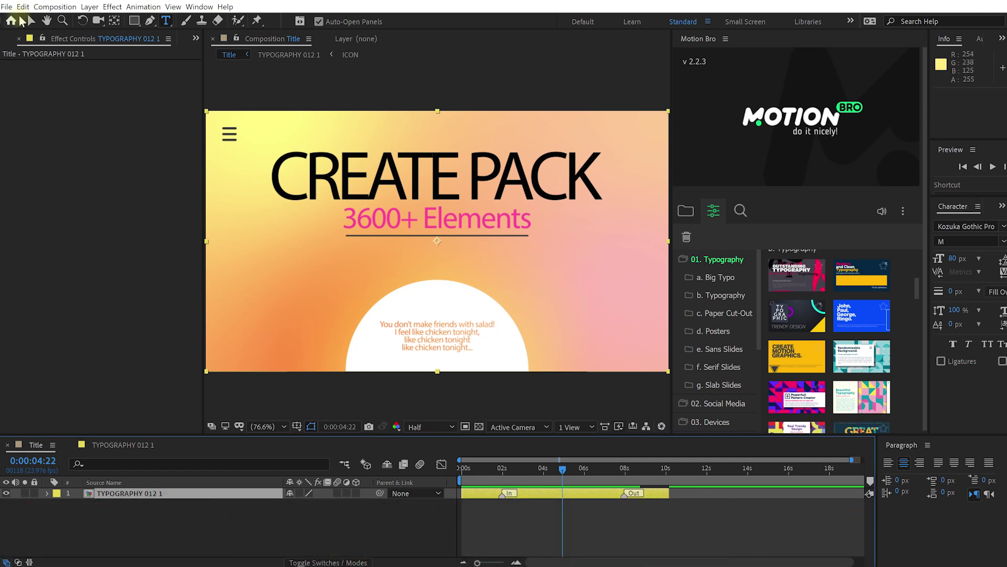
{"action": "right_click", "coordinate": [165, 526]}
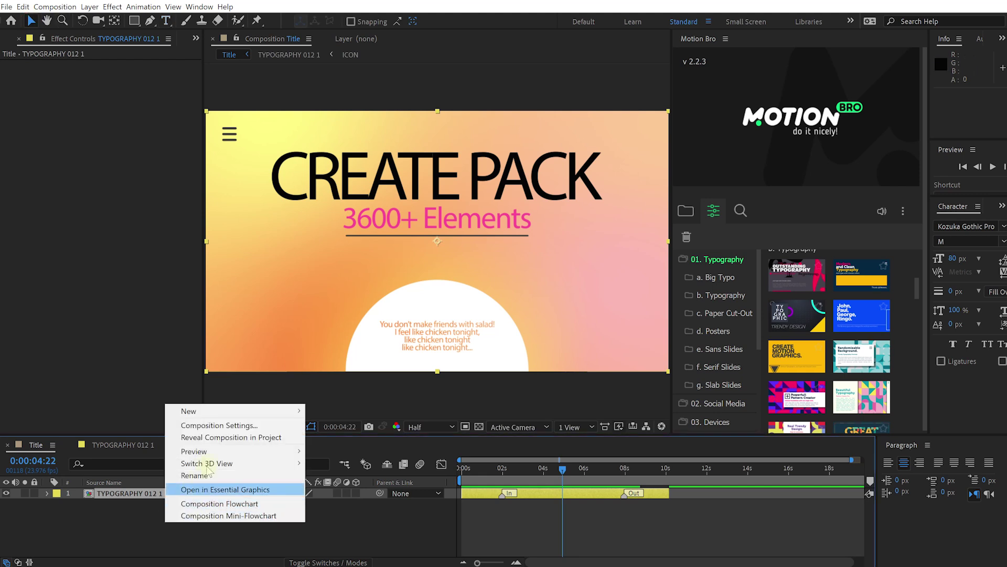
- Set the Title composition width to 1080 in Composition Settings
{"action": "left_click", "coordinate": [216, 425]}
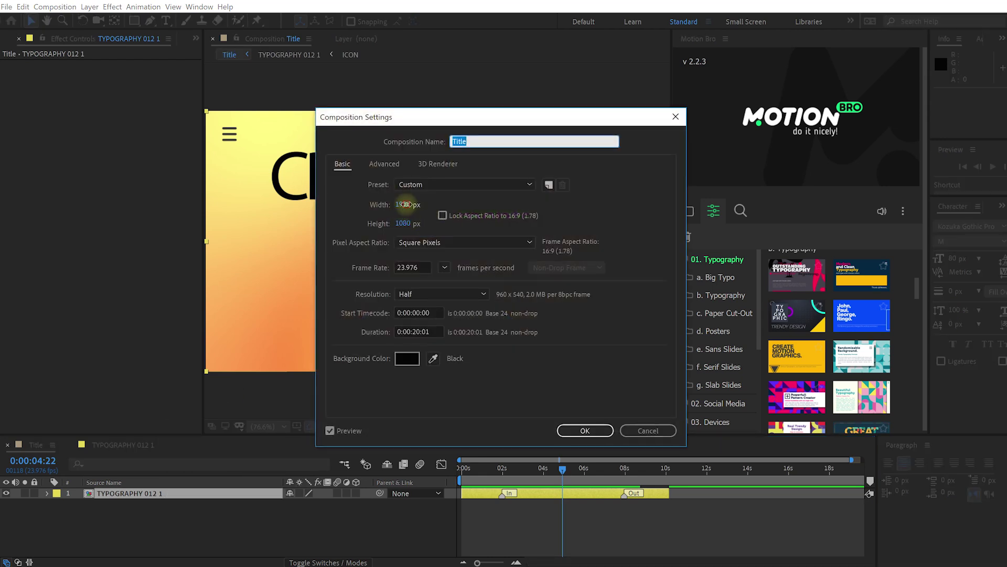
{"action": "left_click", "coordinate": [407, 204]}
{"action": "type", "text": "1080"}
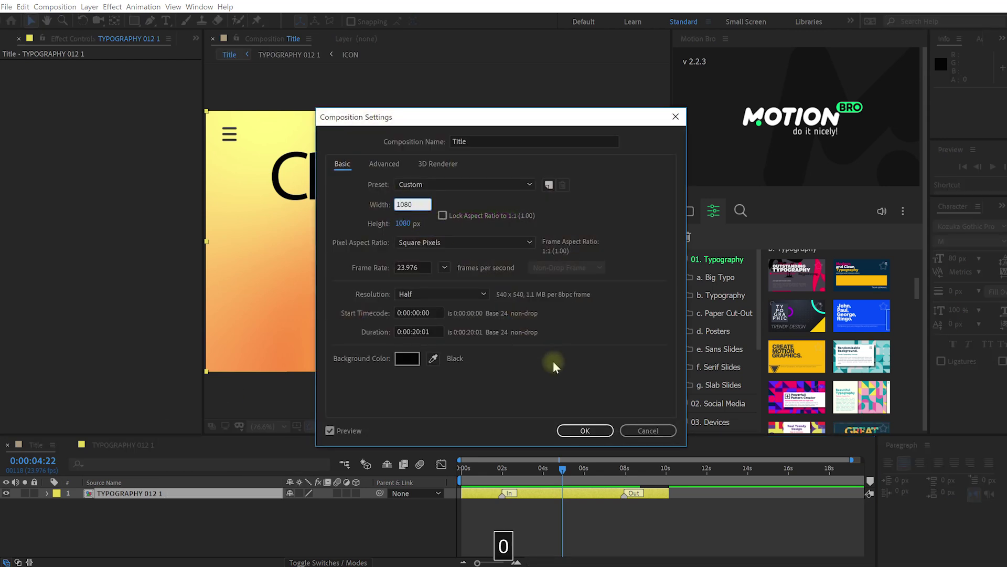
{"action": "left_click", "coordinate": [583, 430]}
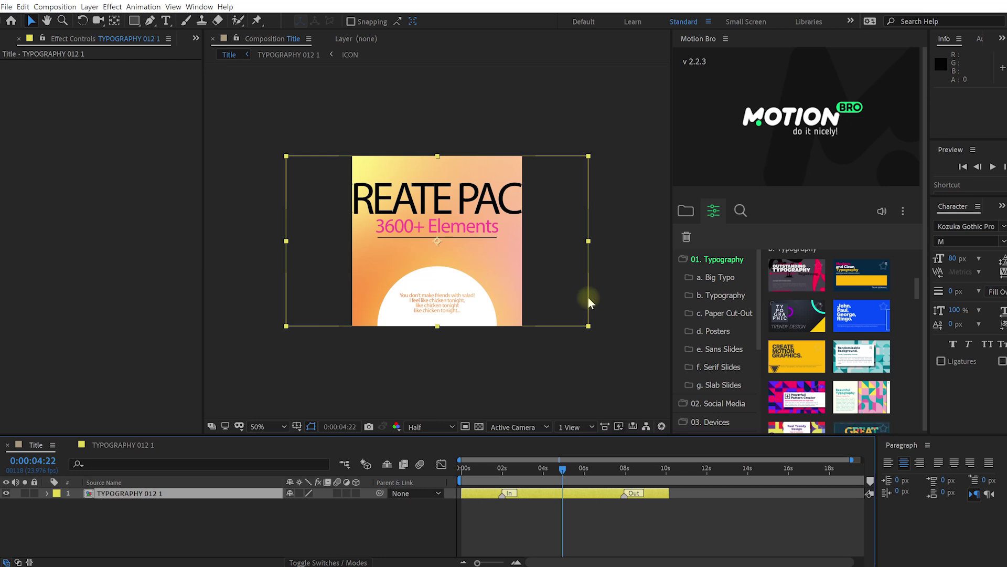
- Try narrowing the title layer, check it at 100% zoom, then undo the change
{"action": "left_click_drag", "start_coordinate": [588, 240], "coordinate": [523, 238]}
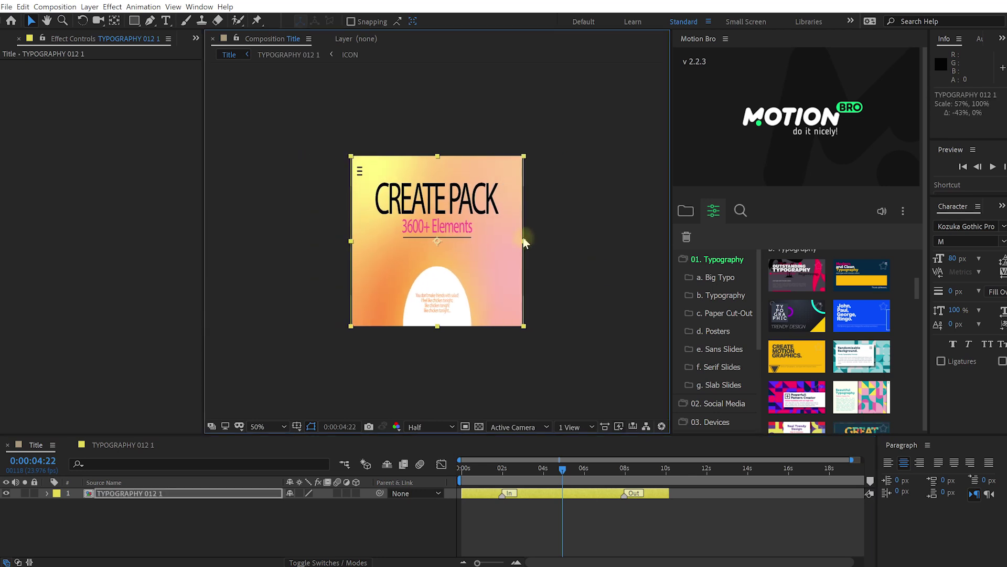
{"action": "key", "text": "slash"}
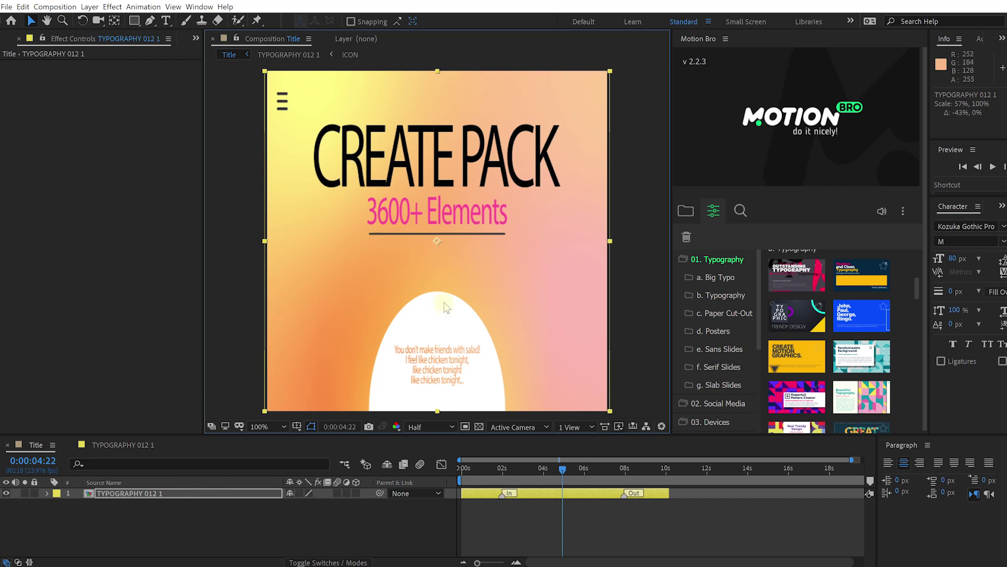
{"action": "key", "text": "comma"}
{"action": "key", "text": "ctrl+z"}
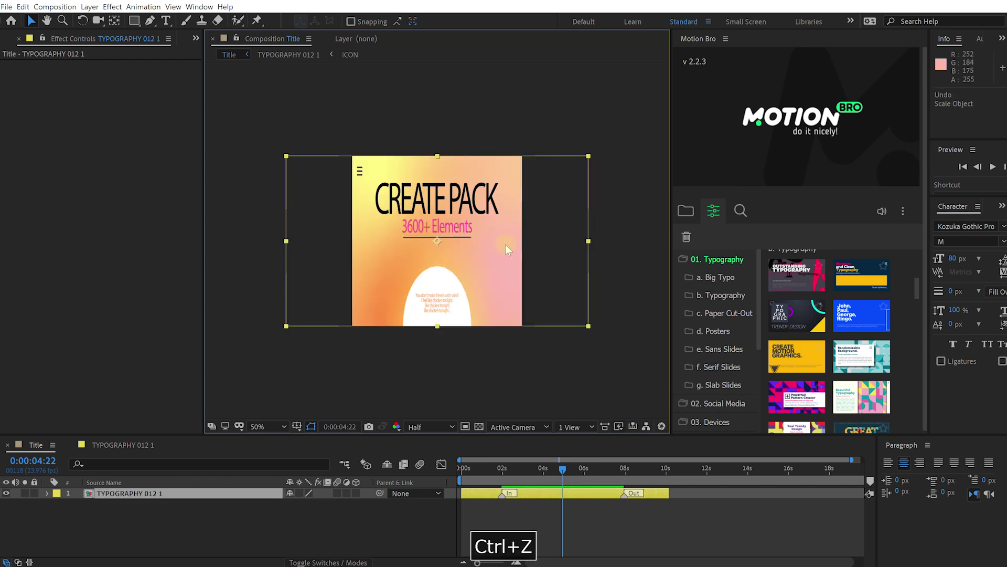
- Open the TYPOGRAPHY 012 1 precomp and set its width to 1080 for a square frame
{"action": "double_click", "coordinate": [138, 493]}
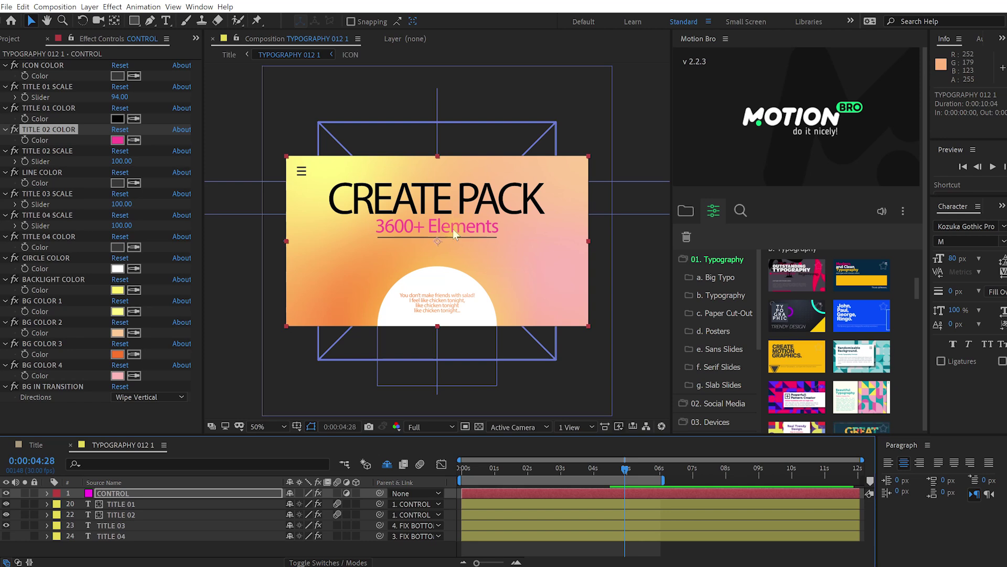
{"action": "right_click", "coordinate": [189, 549]}
{"action": "left_click", "coordinate": [238, 448]}
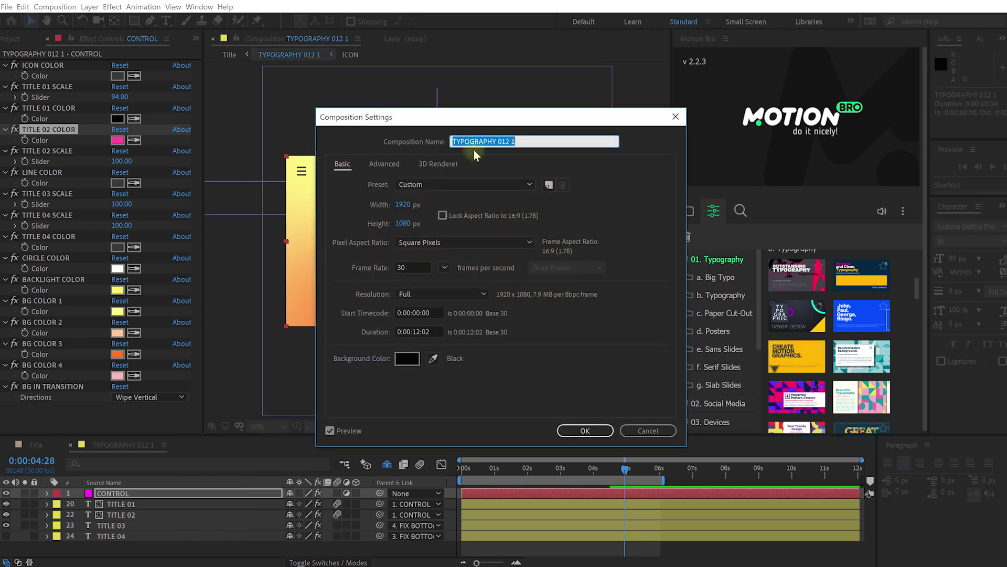
{"action": "left_click_drag", "start_coordinate": [472, 116], "coordinate": [726, 111]}
{"action": "left_click", "coordinate": [657, 198]}
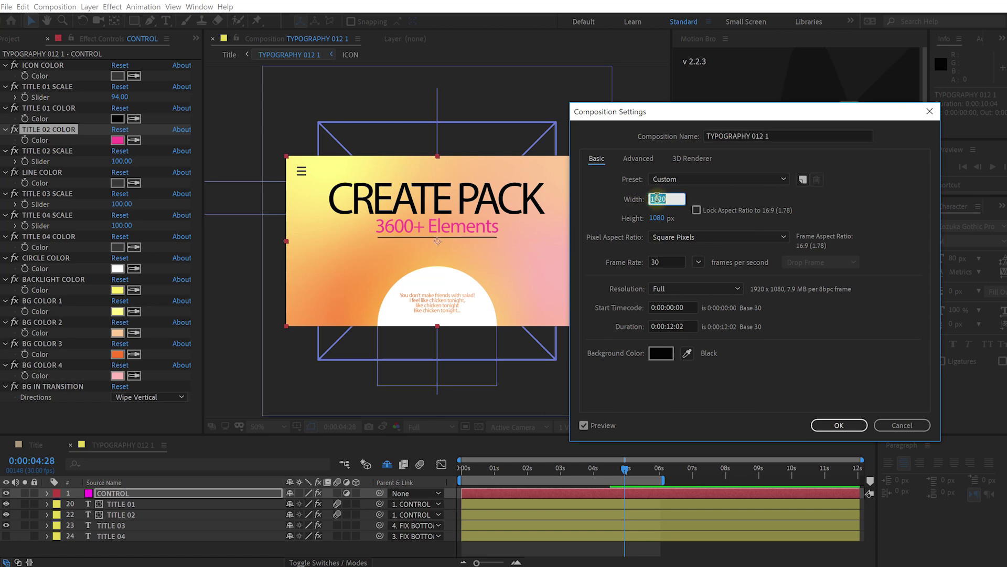
{"action": "type", "text": "1080"}
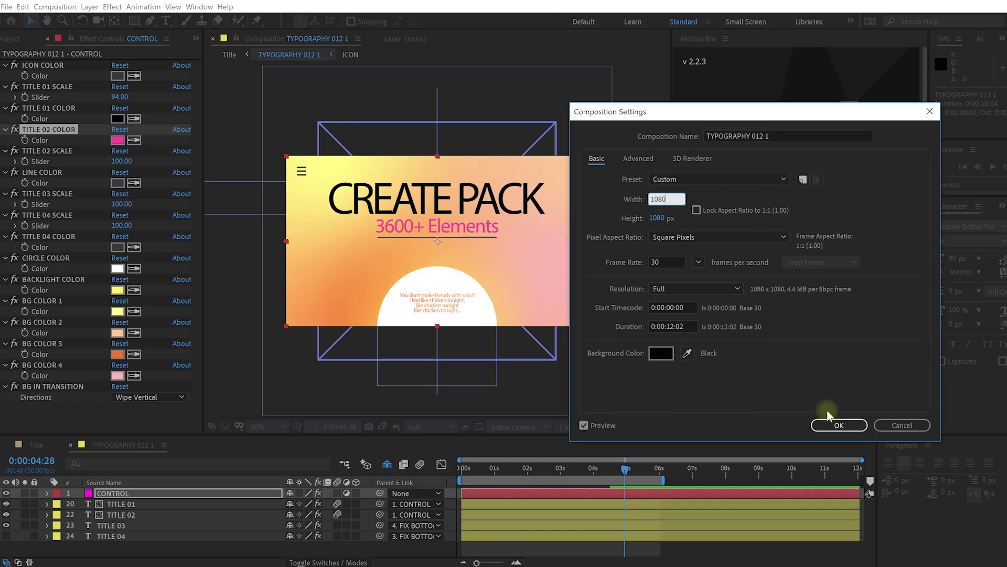
{"action": "left_click", "coordinate": [825, 426]}
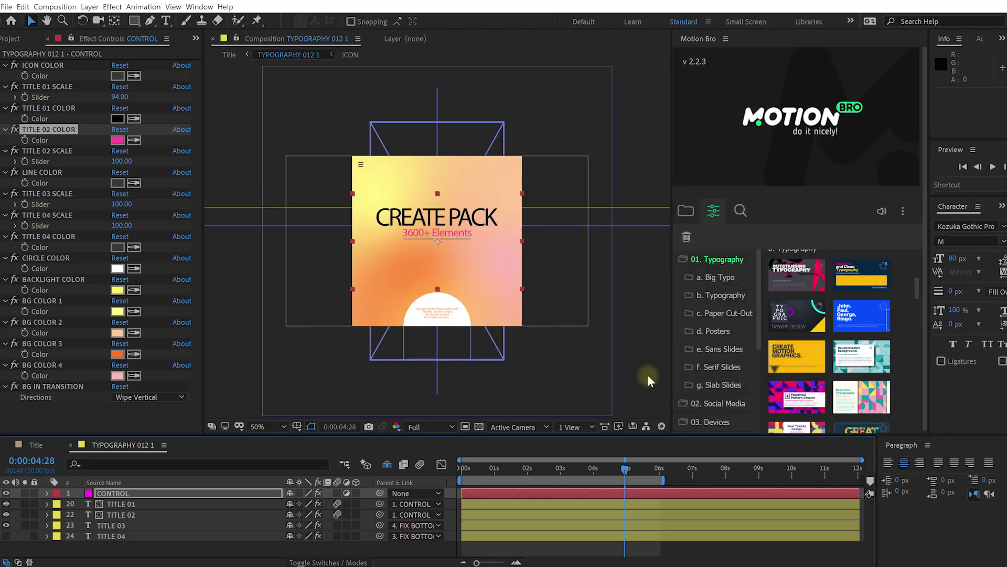
- Zoom to 100% and scrub to where the full CREATE PACK title shows
{"action": "key", "text": "slash"}
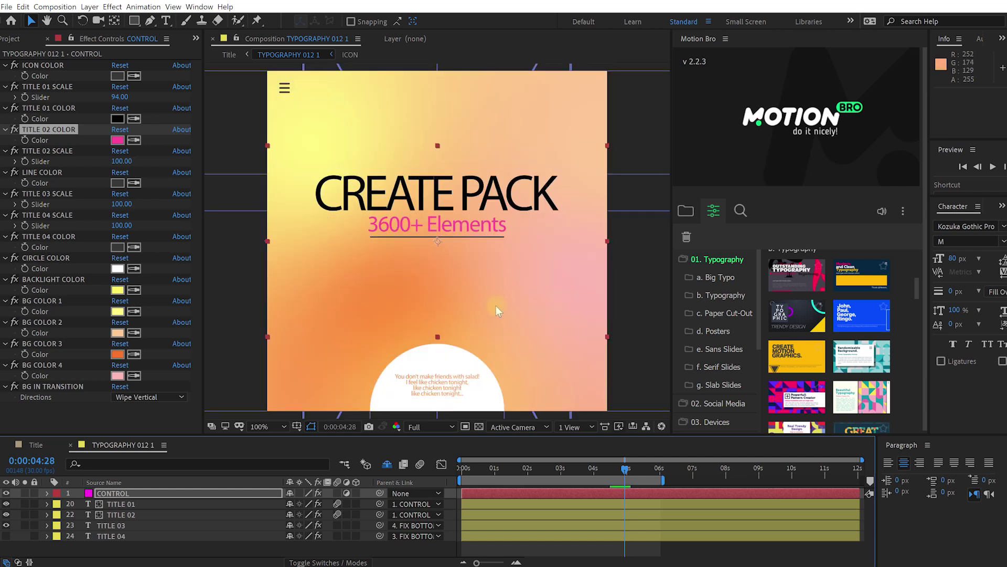
{"action": "mouse_move", "coordinate": [551, 469]}
{"action": "left_mouse_down"}
{"action": "mouse_move", "coordinate": [488, 469]}
{"action": "mouse_move", "coordinate": [544, 469]}
{"action": "left_mouse_up"}
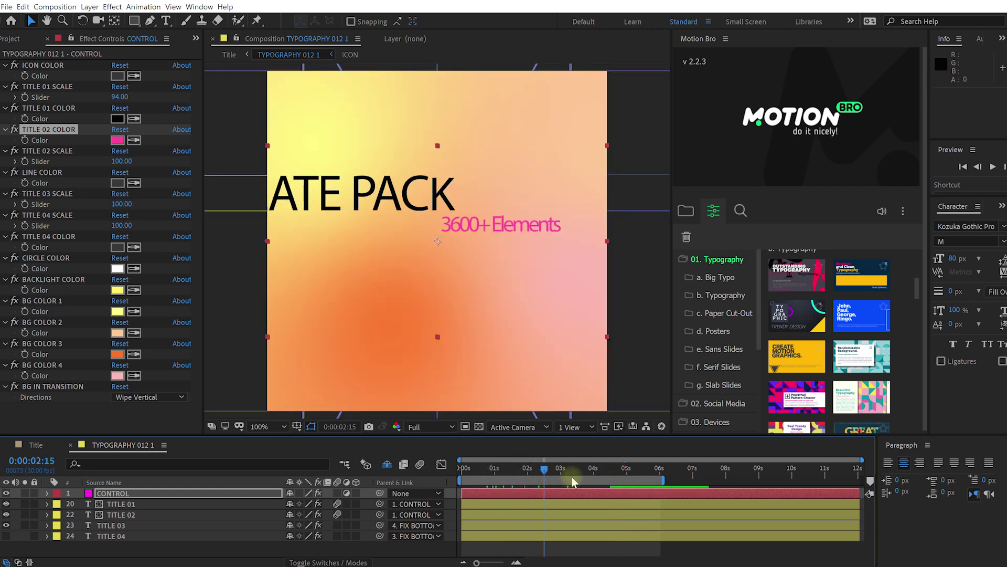
{"action": "left_click", "coordinate": [626, 478]}
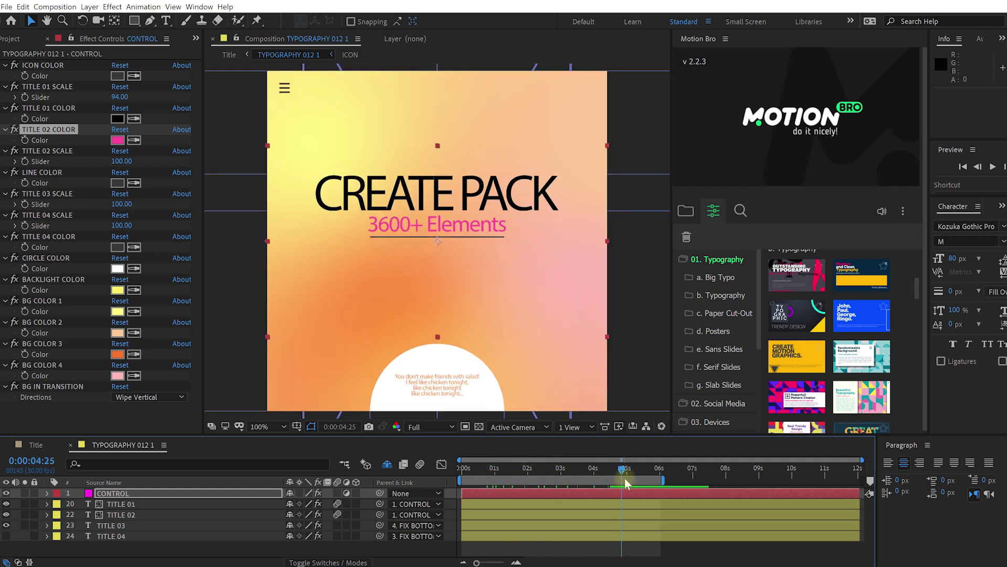
- Return to the Title composition and preview the square animation from the start
{"action": "left_click", "coordinate": [35, 445]}
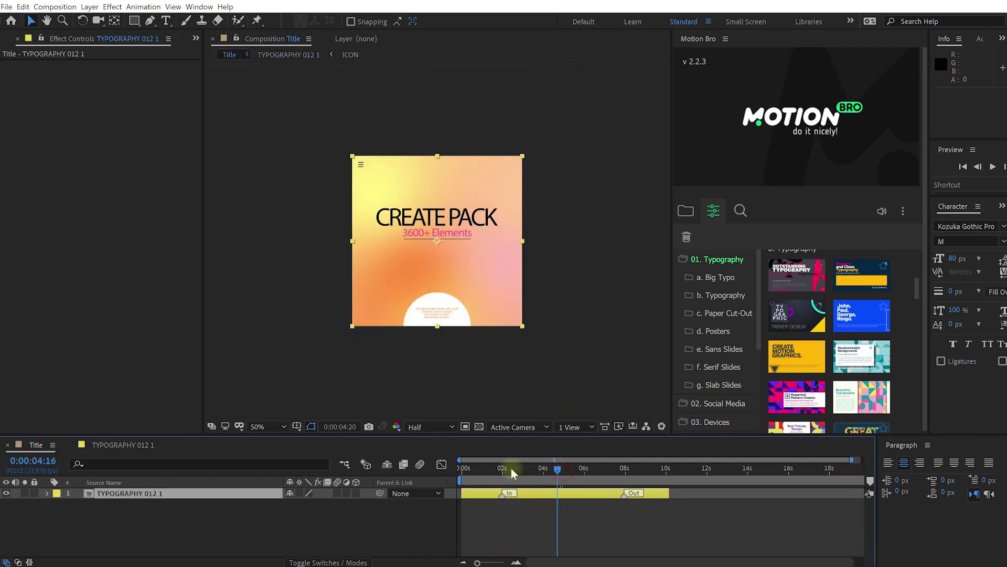
{"action": "left_click_drag", "start_coordinate": [511, 467], "coordinate": [445, 468]}
{"action": "key", "text": "shift+space"}
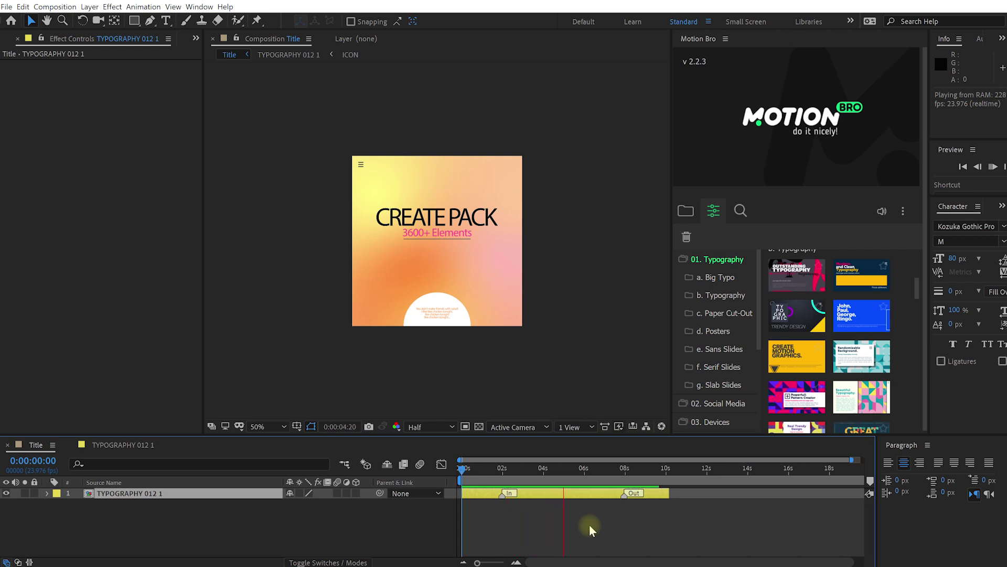
{"action": "key", "text": "shift+space"}
{"action": "mouse_move", "coordinate": [531, 477]}
{"action": "left_mouse_down"}
{"action": "mouse_move", "coordinate": [546, 475]}
{"action": "mouse_move", "coordinate": [528, 470]}
{"action": "left_mouse_up"}
- Apply the YouTube/Instagram SocialMedia Address 07 preset at 2 seconds and open its precomp
{"action": "scroll", "coordinate": [466, 354], "scroll_direction": "up", "scroll_amount": 2}
{"action": "scroll", "coordinate": [454, 351], "scroll_direction": "left", "scroll_amount": 1}
{"action": "left_click", "coordinate": [718, 259]}
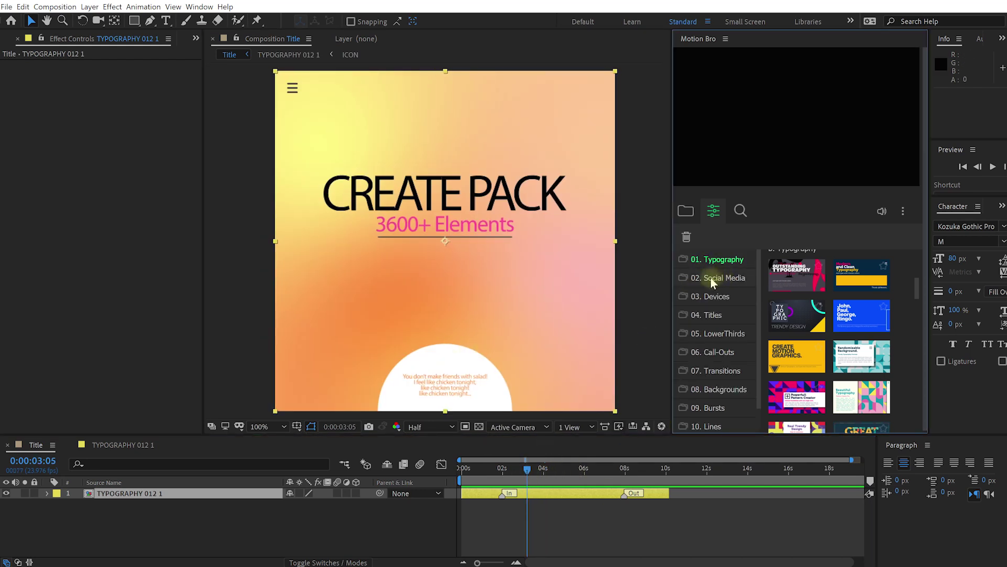
{"action": "left_click", "coordinate": [708, 278]}
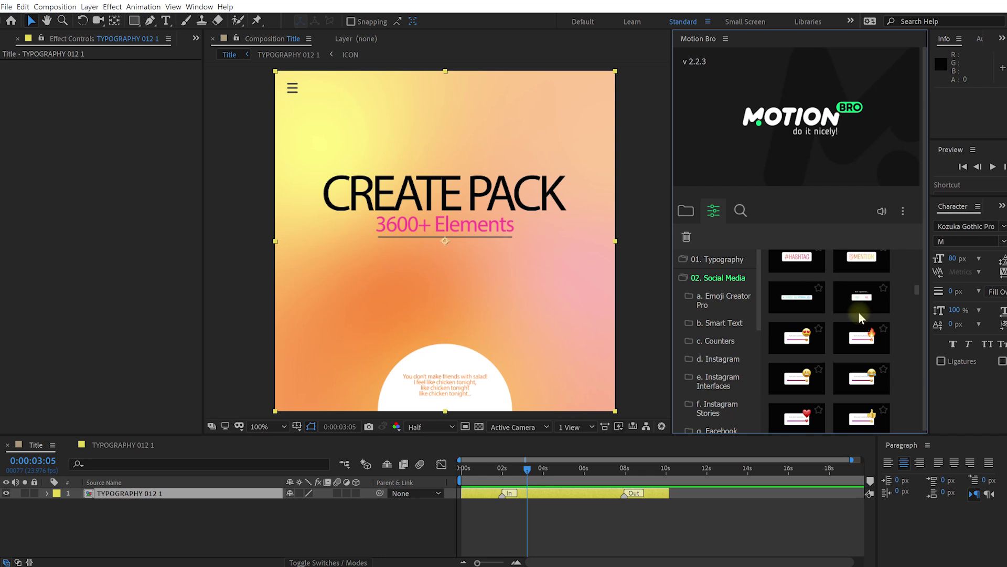
{"action": "scroll", "coordinate": [850, 320], "scroll_direction": "down", "scroll_amount": 10}
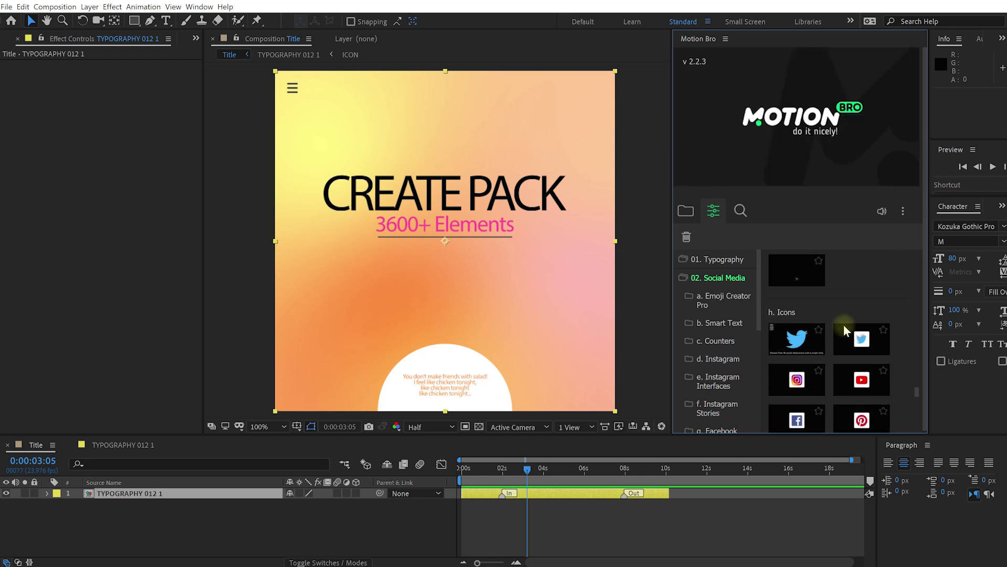
{"action": "scroll", "coordinate": [842, 322], "scroll_direction": "down", "scroll_amount": 5}
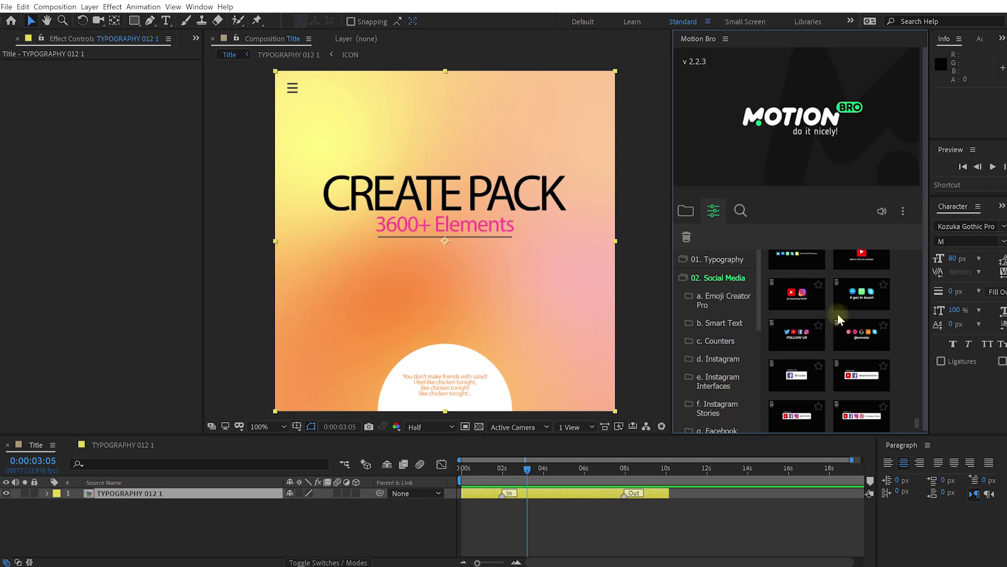
{"action": "mouse_move", "coordinate": [802, 297]}
{"action": "left_click_drag", "start_coordinate": [524, 471], "coordinate": [500, 476]}
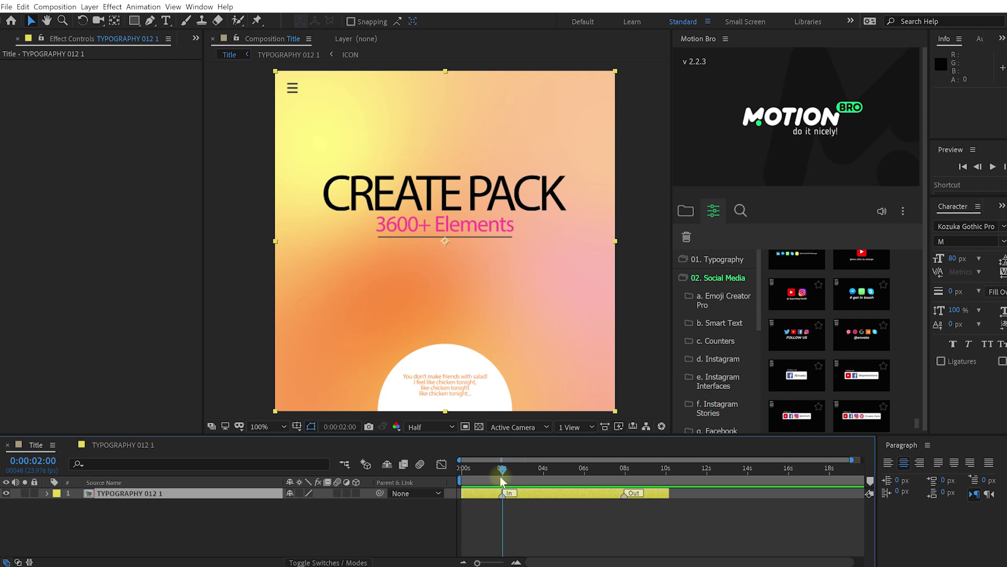
{"action": "left_click", "coordinate": [797, 302]}
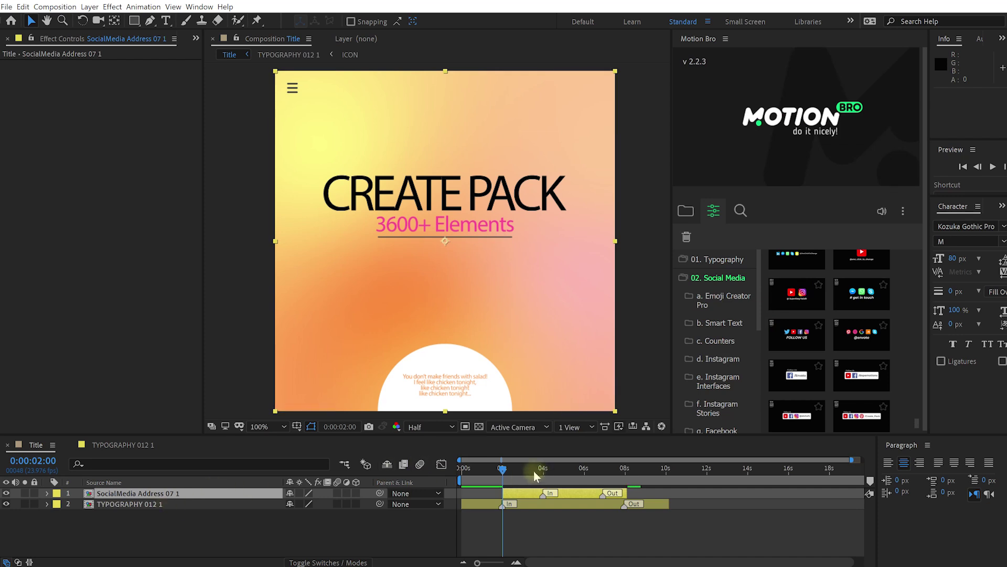
{"action": "left_click_drag", "start_coordinate": [503, 471], "coordinate": [572, 481]}
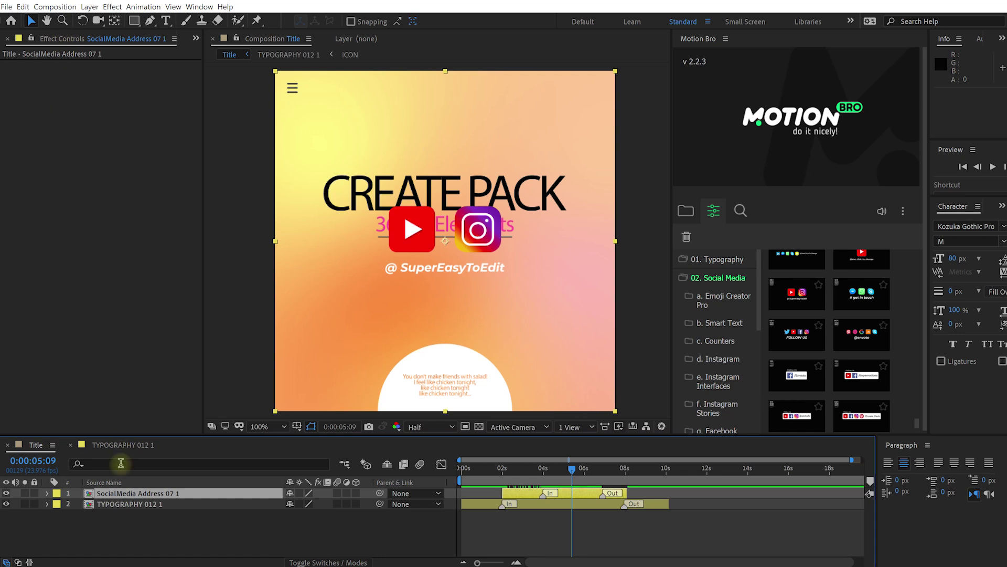
{"action": "double_click", "coordinate": [117, 493]}
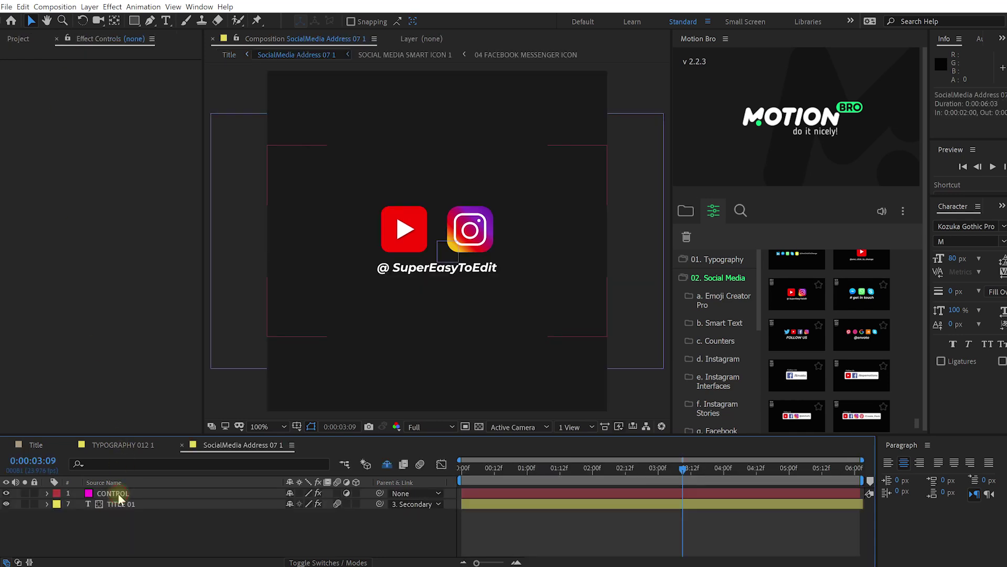
- Change the TITLE 01 handle text to @ SurfacedStudio
{"action": "left_click", "coordinate": [121, 504]}
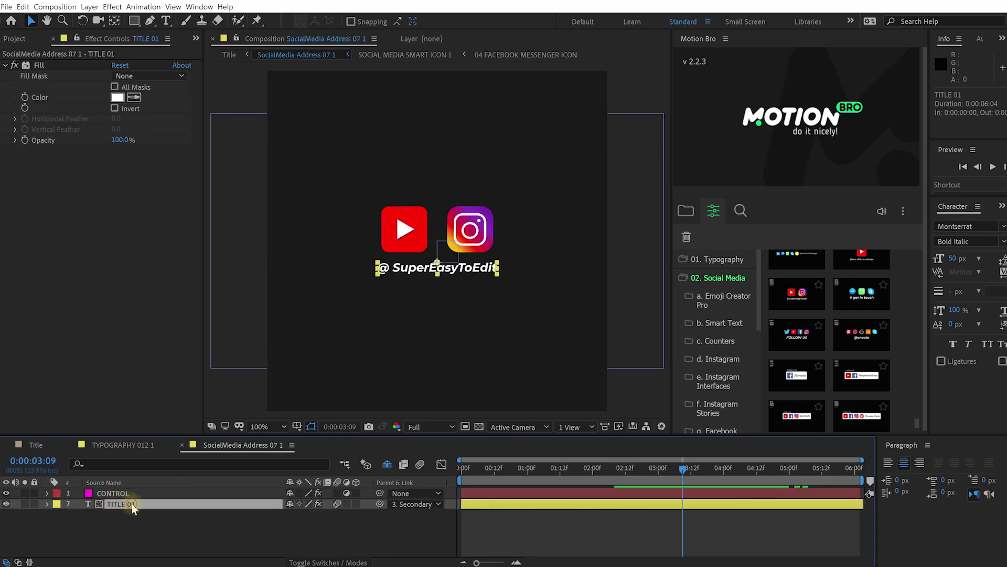
{"action": "double_click", "coordinate": [146, 503]}
{"action": "key", "text": "ctrl+shift+Left"}
{"action": "type", "text": "SurfacedStudio"}
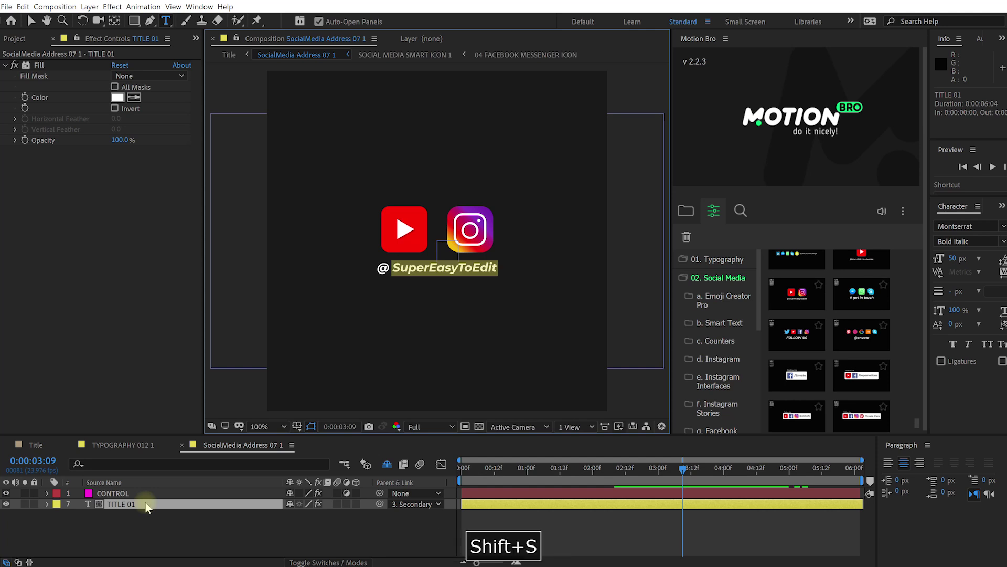
{"action": "left_click", "coordinate": [110, 493]}
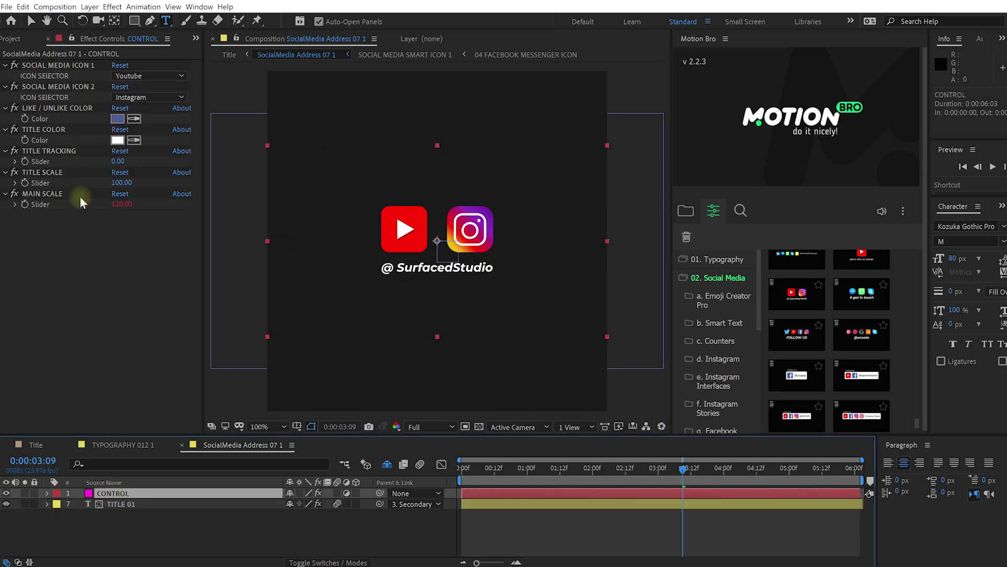
- Set the badge icons to YouTube first and Facebook second
{"action": "left_click", "coordinate": [56, 74]}
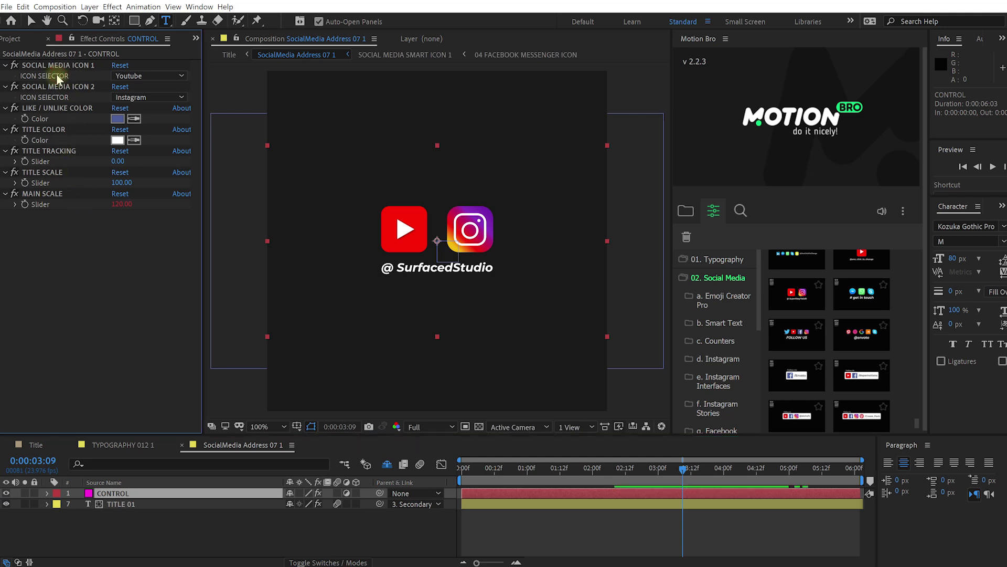
{"action": "left_click", "coordinate": [140, 74]}
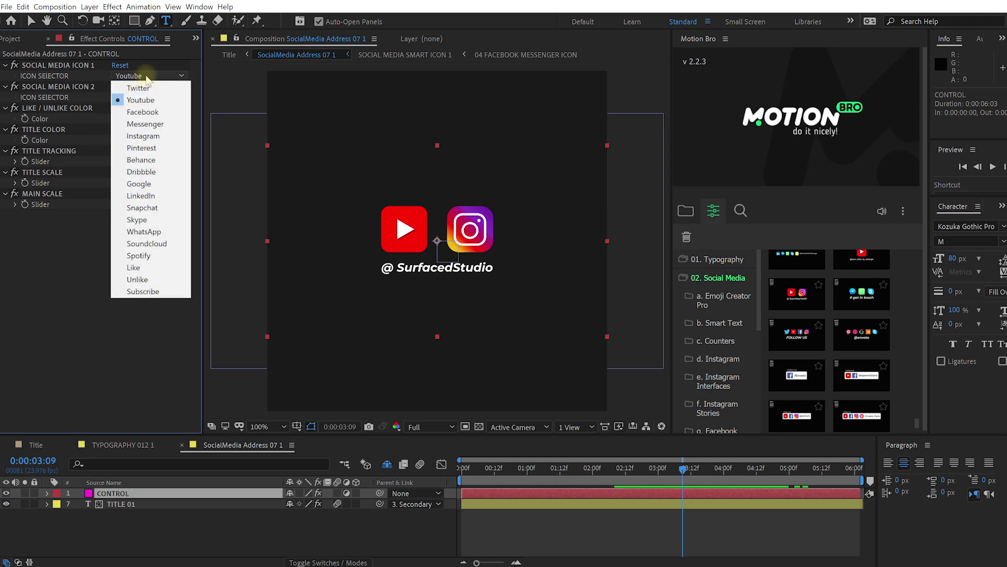
{"action": "left_click", "coordinate": [153, 86]}
{"action": "left_click", "coordinate": [156, 77]}
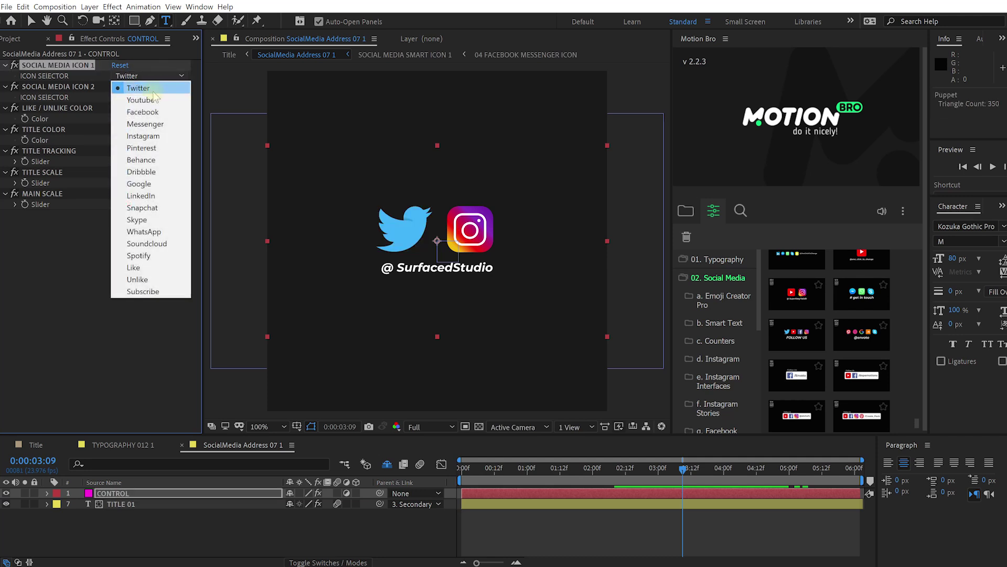
{"action": "left_click", "coordinate": [152, 96]}
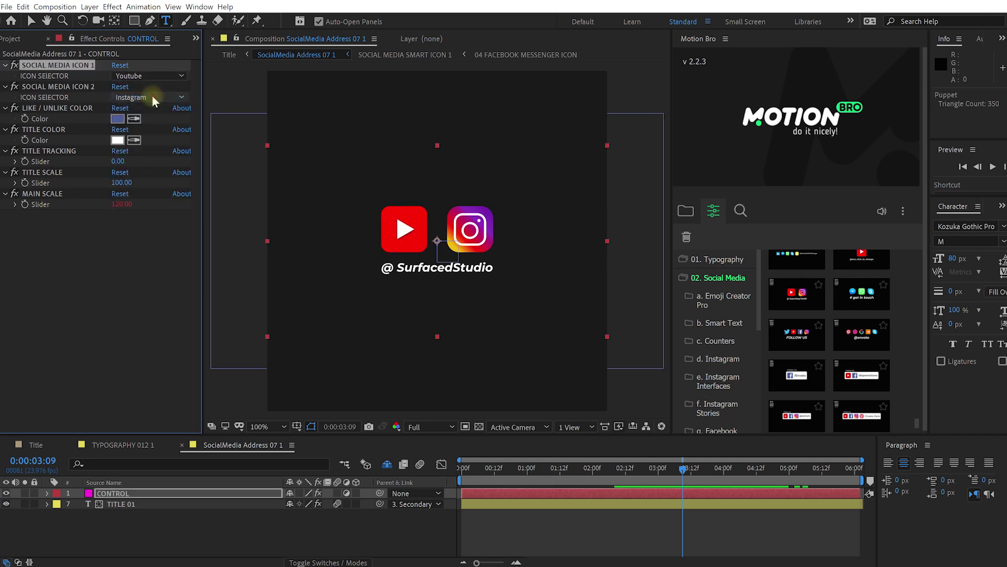
{"action": "left_click", "coordinate": [153, 97]}
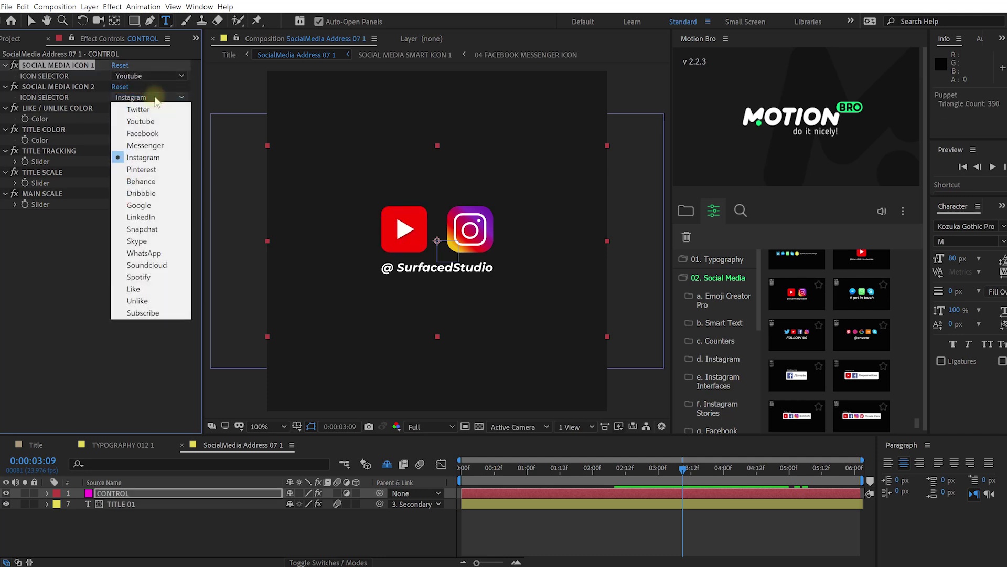
{"action": "left_click", "coordinate": [148, 134]}
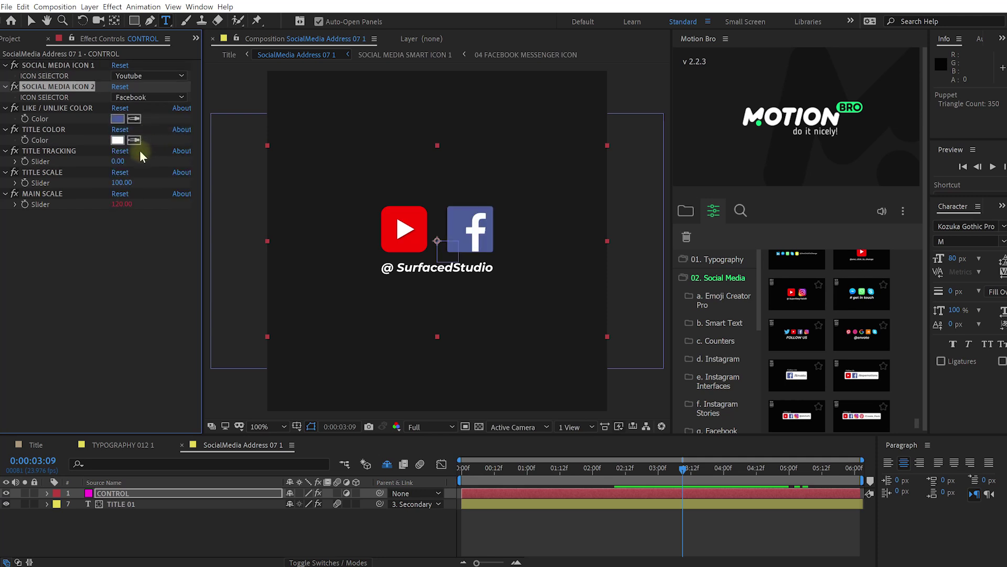
- Make the title colour near-black 111111 and set Main Scale to 66
{"action": "left_click", "coordinate": [118, 140]}
{"action": "left_click_drag", "start_coordinate": [703, 241], "coordinate": [611, 320]}
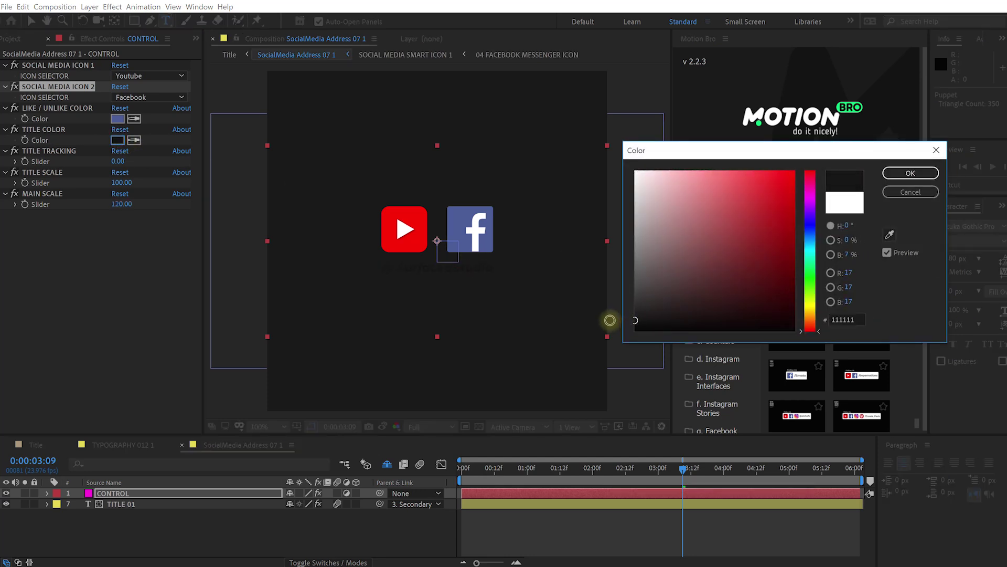
{"action": "left_click", "coordinate": [910, 173]}
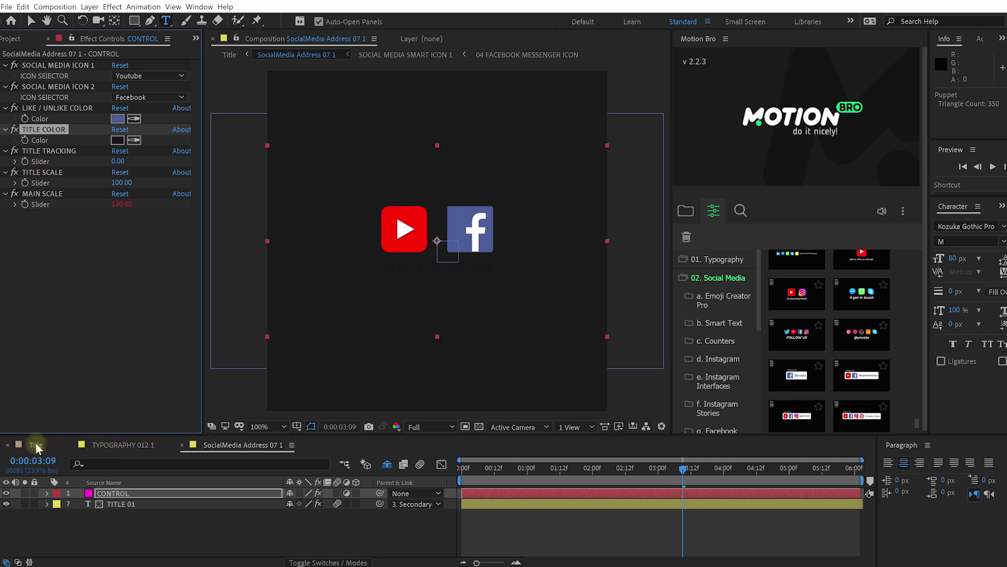
{"action": "left_click_drag", "start_coordinate": [121, 203], "coordinate": [97, 210]}
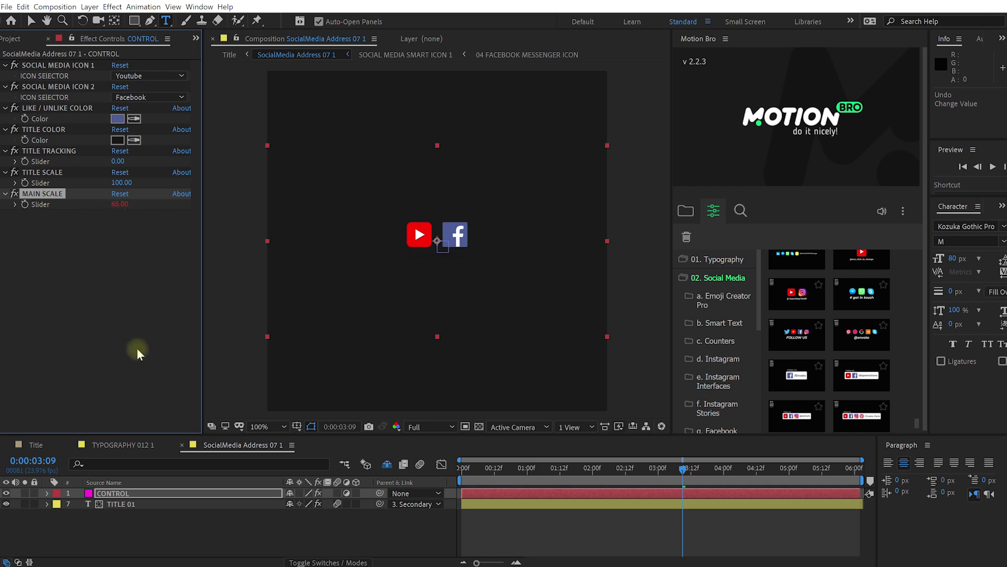
- In the Title composition, move the social badge below the 3600+ Elements subtitle and preview it
{"action": "left_click", "coordinate": [33, 444]}
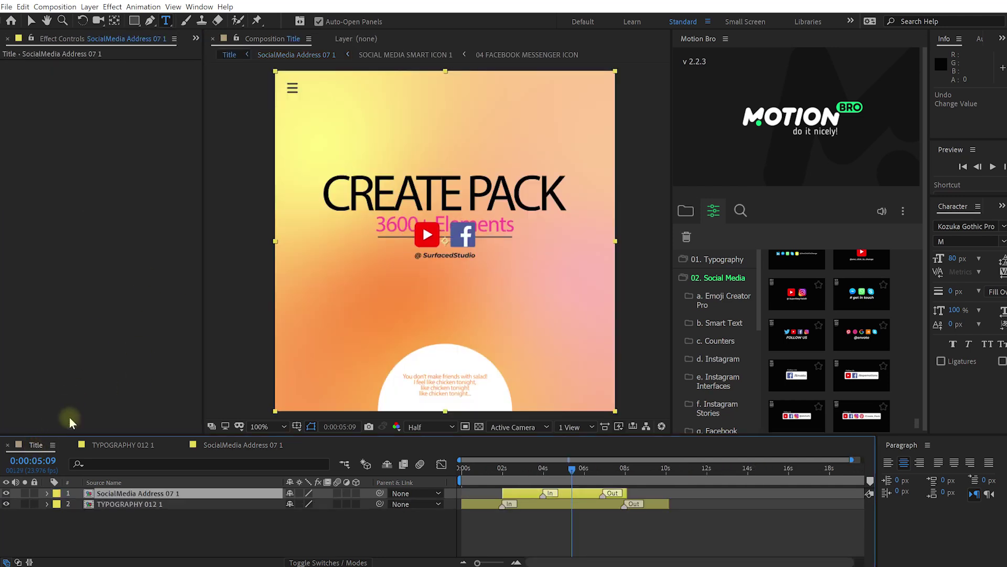
{"action": "key", "text": "v"}
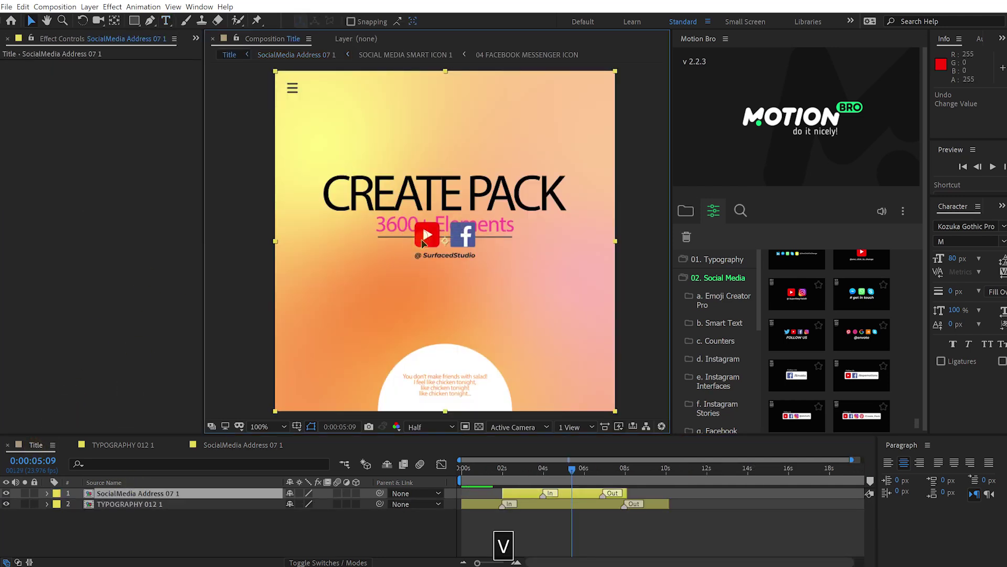
{"action": "left_click_drag", "start_coordinate": [415, 246], "coordinate": [420, 275]}
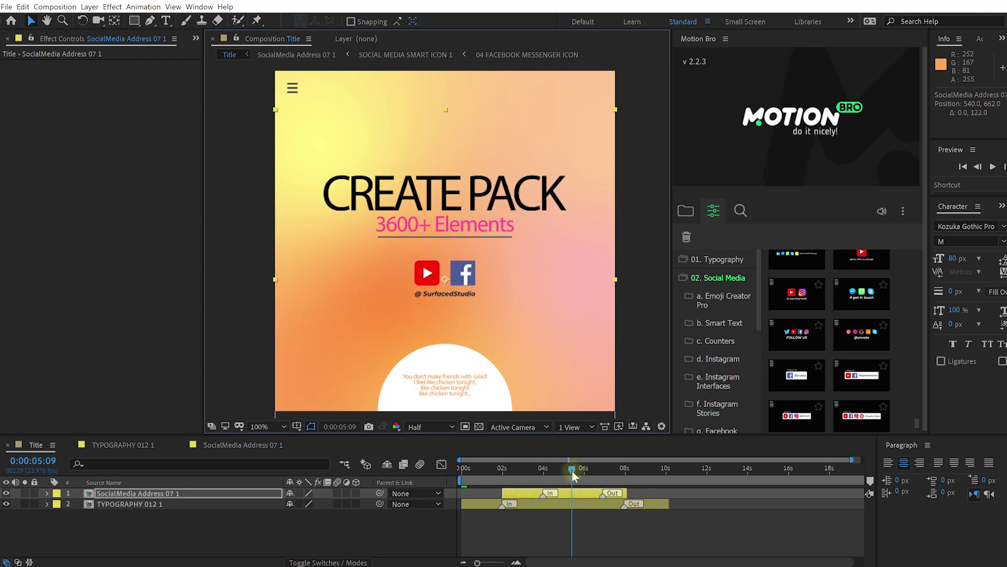
{"action": "left_click_drag", "start_coordinate": [572, 469], "coordinate": [448, 474]}
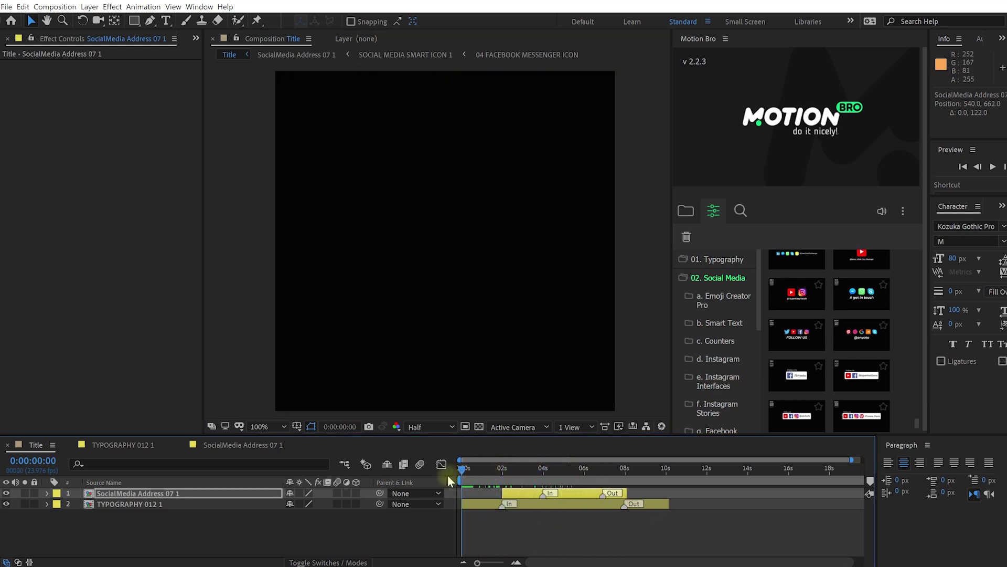
{"action": "key", "text": "shift+space"}
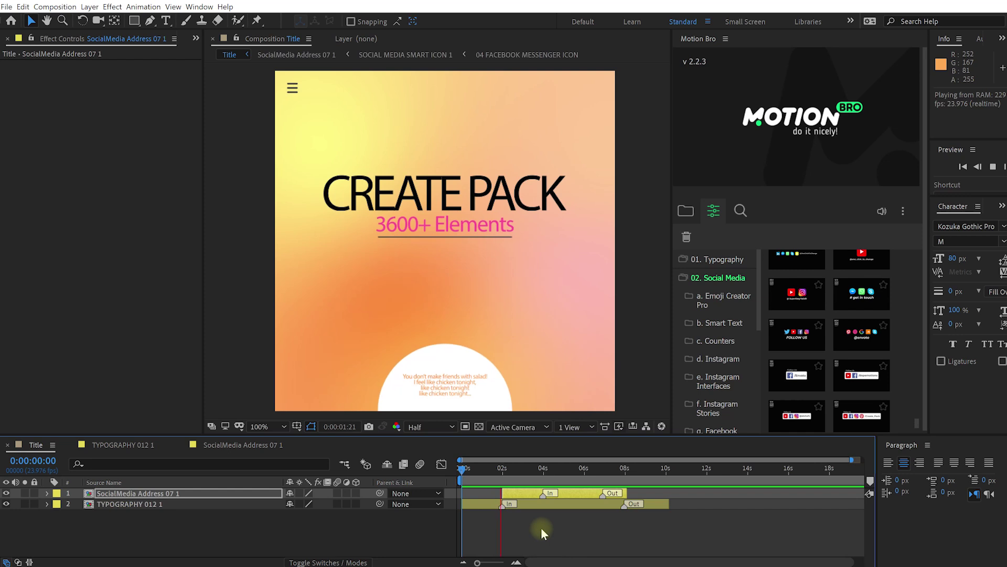
{"action": "key", "text": "space"}
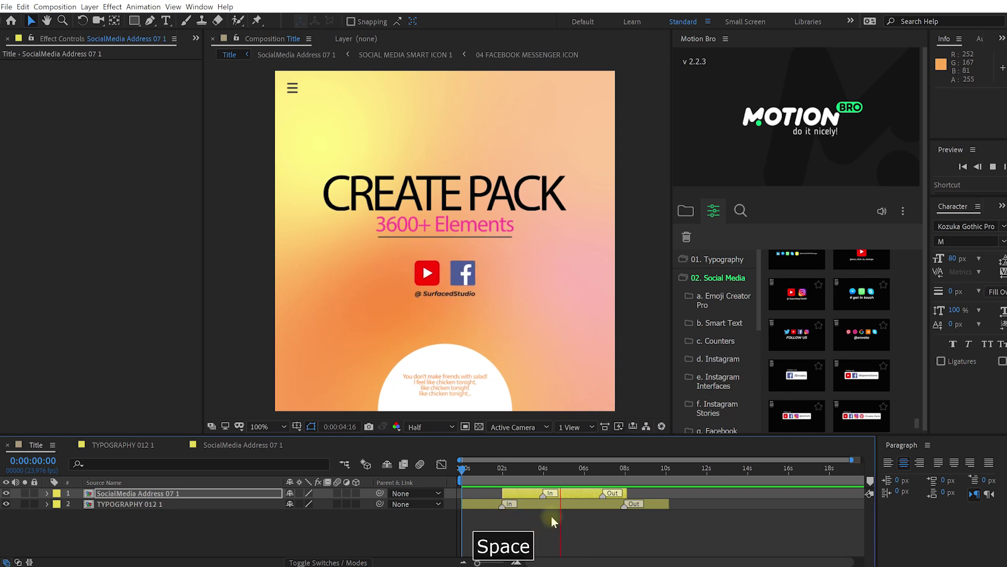
{"action": "scroll", "coordinate": [881, 368], "scroll_direction": "up", "scroll_amount": 10}
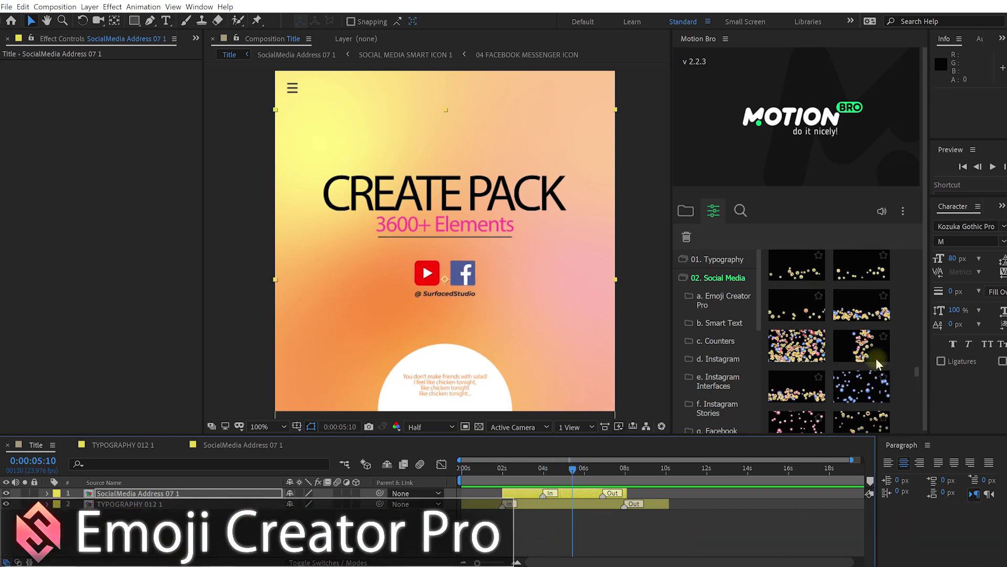
- Apply the Emoji Creator Pro preset from Motion Bro and start its layer earlier
{"action": "scroll", "coordinate": [854, 347], "scroll_direction": "up", "scroll_amount": 5}
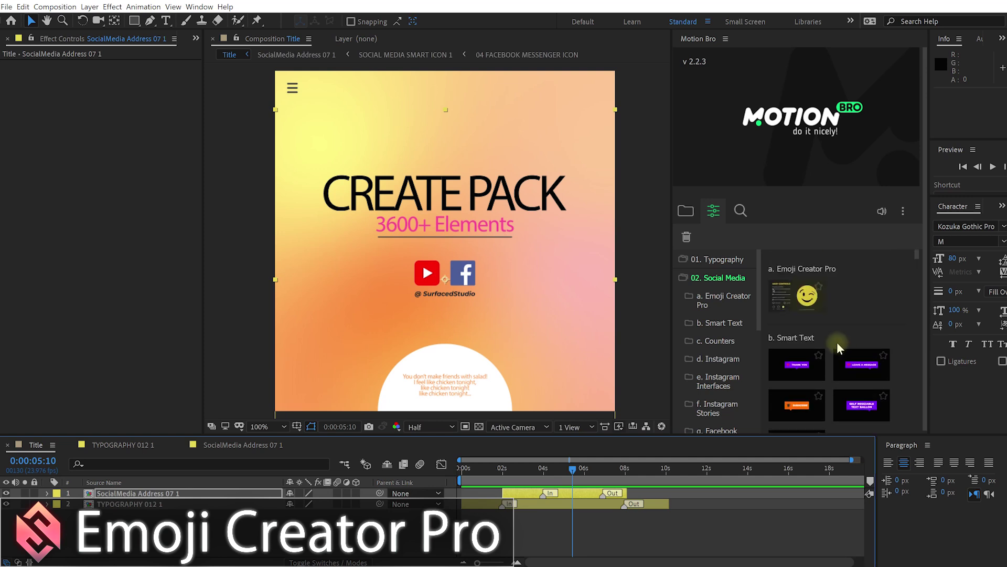
{"action": "mouse_move", "coordinate": [799, 303]}
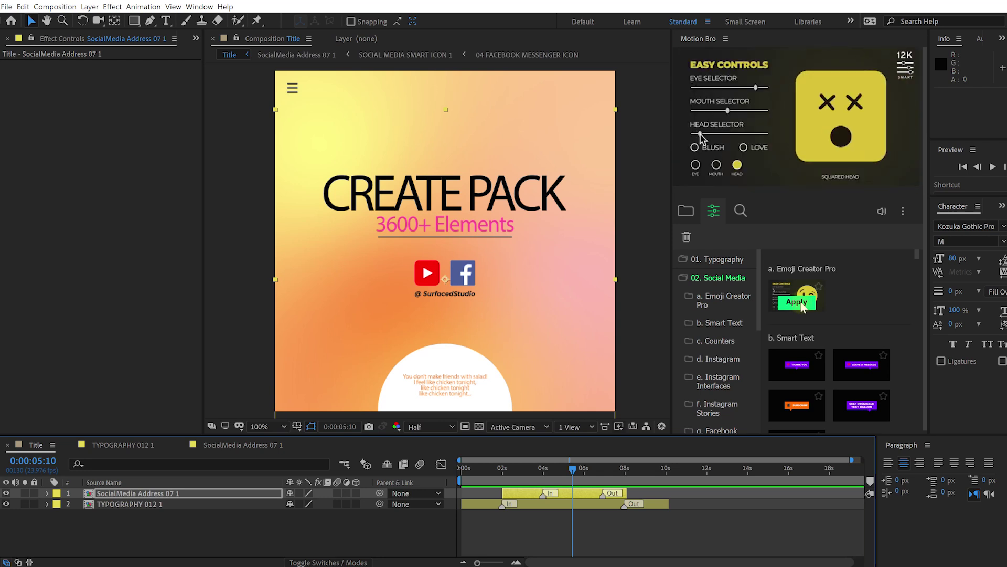
{"action": "left_click", "coordinate": [798, 305]}
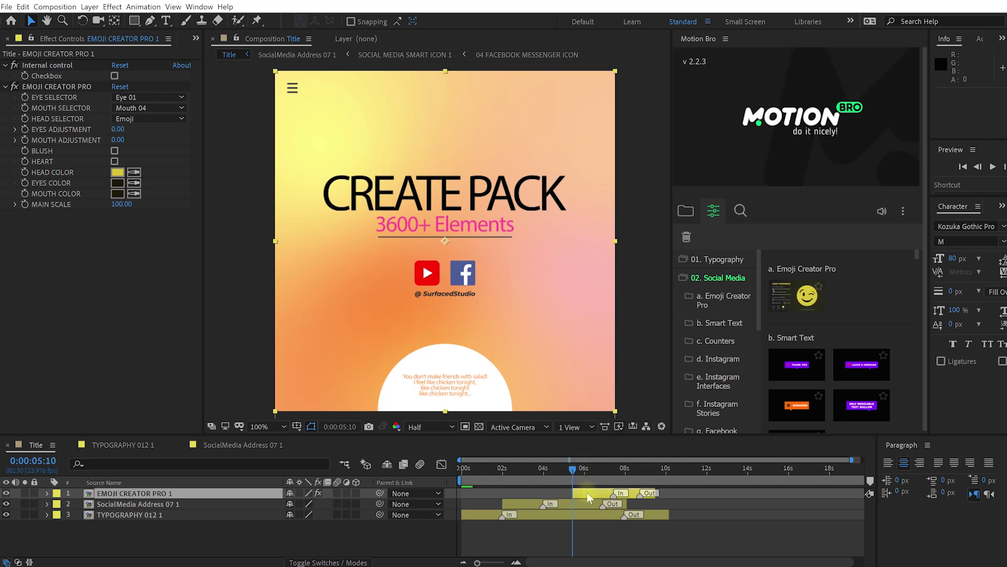
{"action": "left_click_drag", "start_coordinate": [587, 492], "coordinate": [545, 490]}
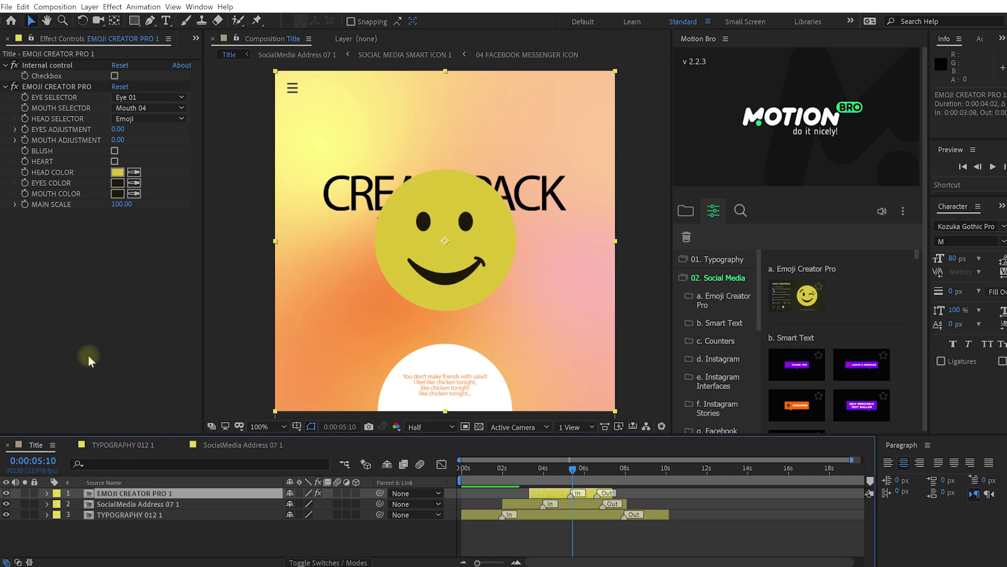
- Give the emoji winking Eye 14, smirking Mouth 11, blush cheeks and no heart
{"action": "left_click", "coordinate": [39, 86]}
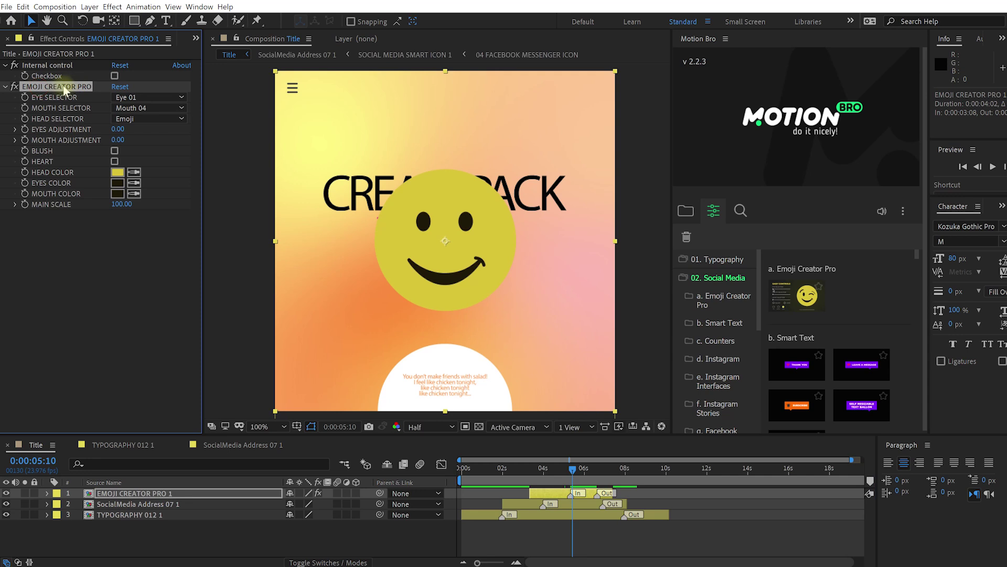
{"action": "left_click", "coordinate": [128, 97]}
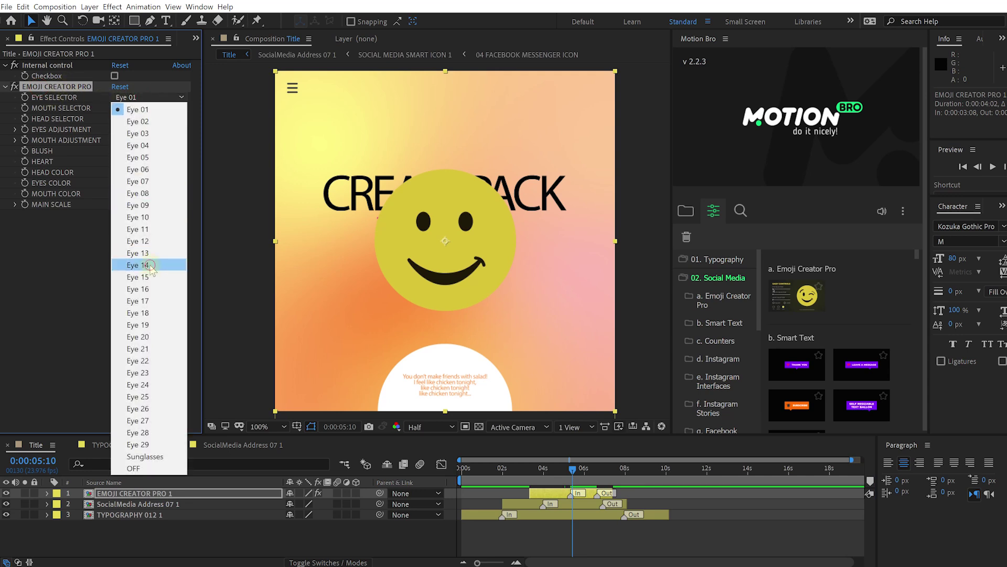
{"action": "left_click", "coordinate": [139, 258]}
{"action": "left_click", "coordinate": [142, 108]}
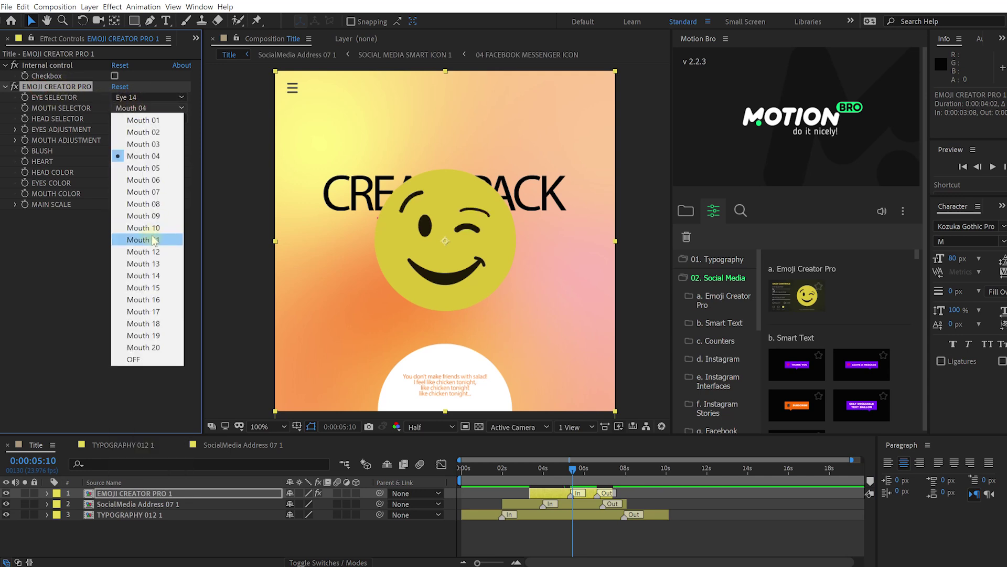
{"action": "left_click", "coordinate": [152, 240]}
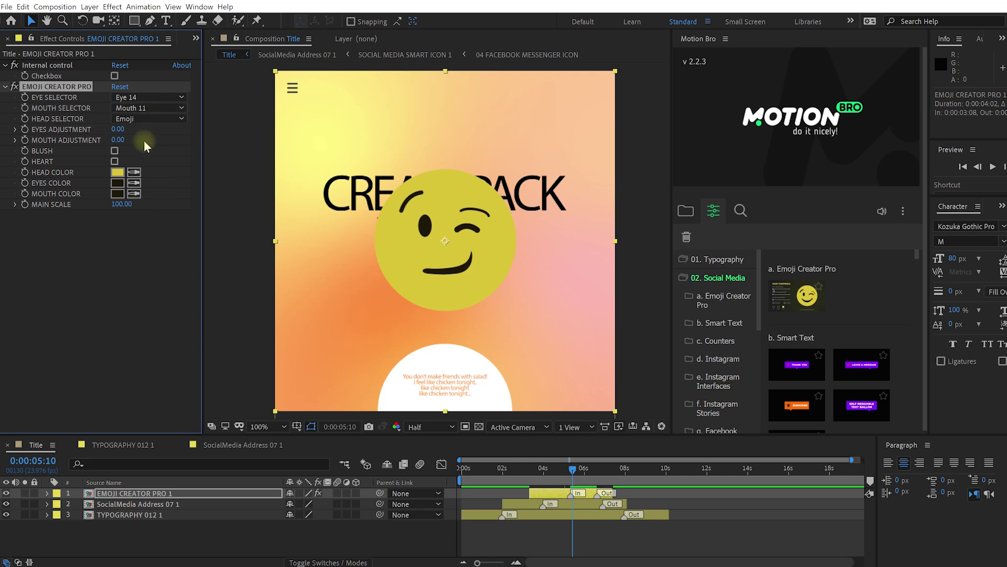
{"action": "left_click_drag", "start_coordinate": [122, 131], "coordinate": [141, 128]}
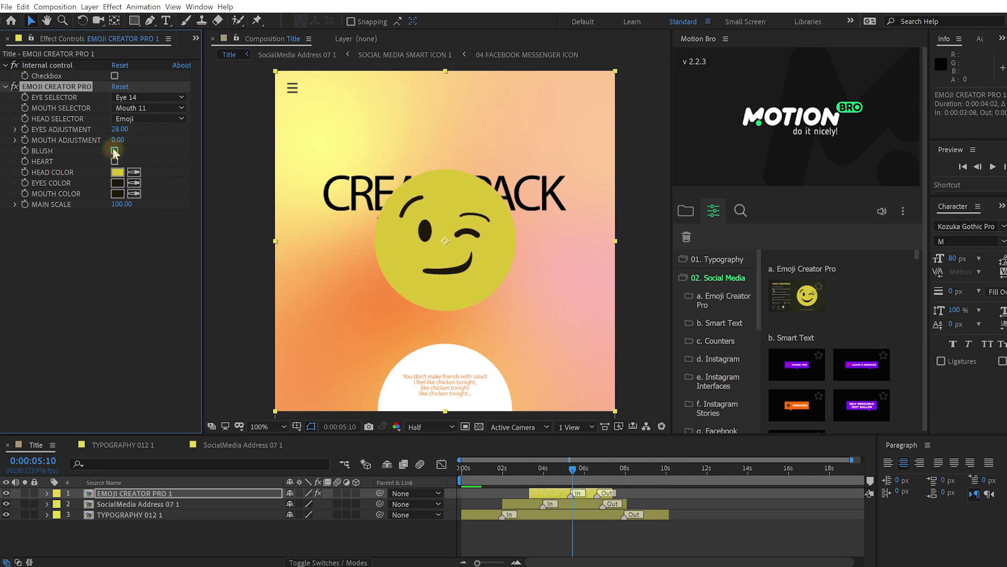
{"action": "left_click", "coordinate": [114, 151]}
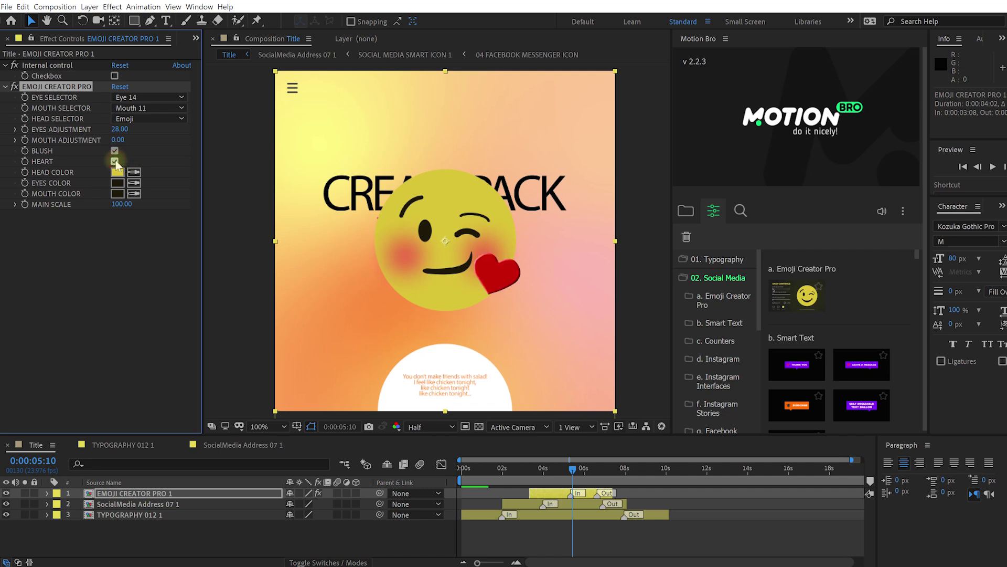
{"action": "left_click", "coordinate": [114, 161]}
{"action": "left_click_drag", "start_coordinate": [120, 204], "coordinate": [81, 212]}
{"action": "left_click_drag", "start_coordinate": [448, 249], "coordinate": [449, 325]}
{"action": "mouse_move", "coordinate": [547, 499]}
{"action": "left_mouse_down"}
{"action": "mouse_move", "coordinate": [525, 495]}
{"action": "mouse_move", "coordinate": [539, 496]}
{"action": "mouse_move", "coordinate": [534, 468]}
{"action": "left_mouse_up"}
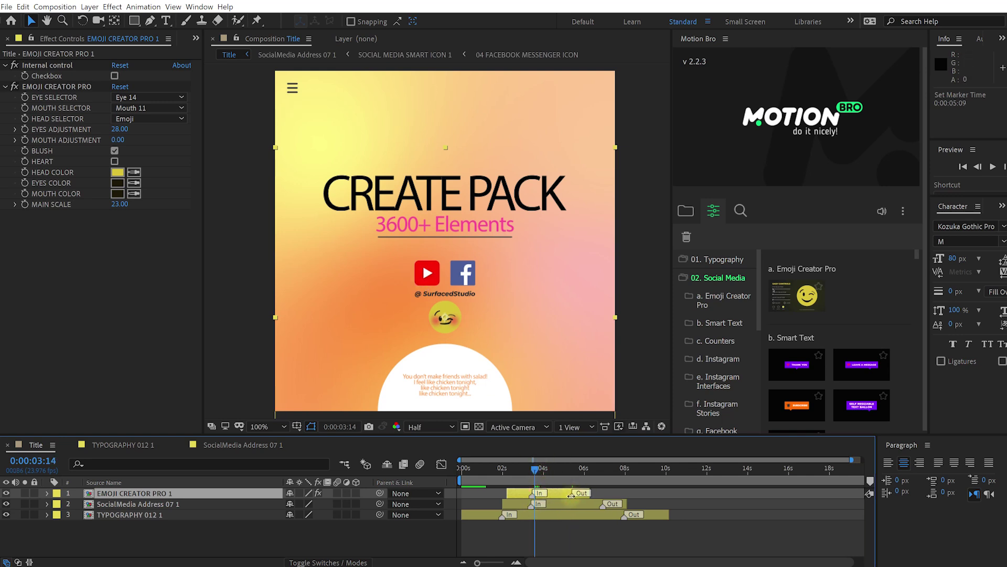
{"action": "mouse_move", "coordinate": [587, 496]}
{"action": "left_mouse_down"}
{"action": "mouse_move", "coordinate": [625, 496]}
{"action": "mouse_move", "coordinate": [603, 496]}
{"action": "left_mouse_up"}
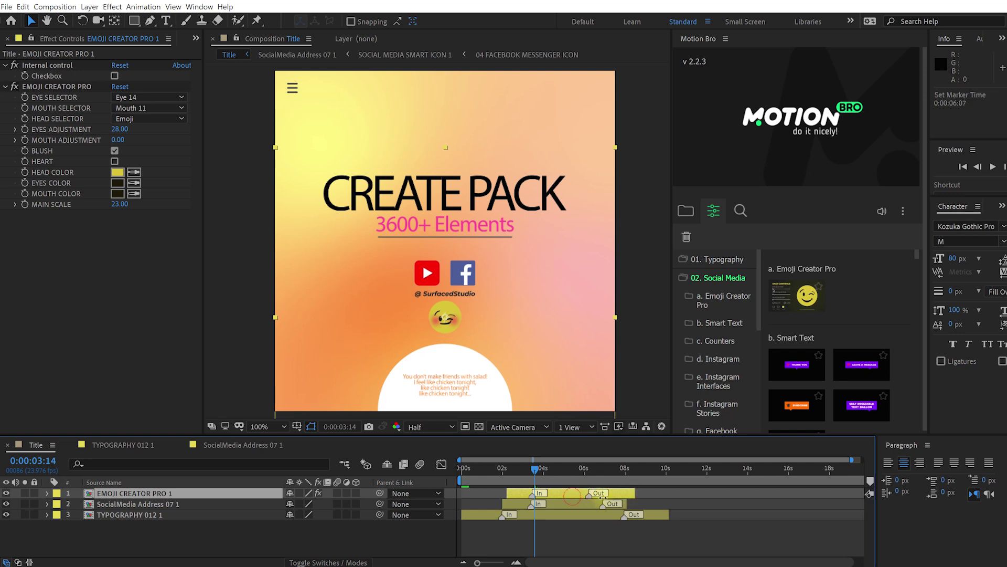
- Preview the composition and stop at 0:00:03:03
{"action": "key", "text": "space"}
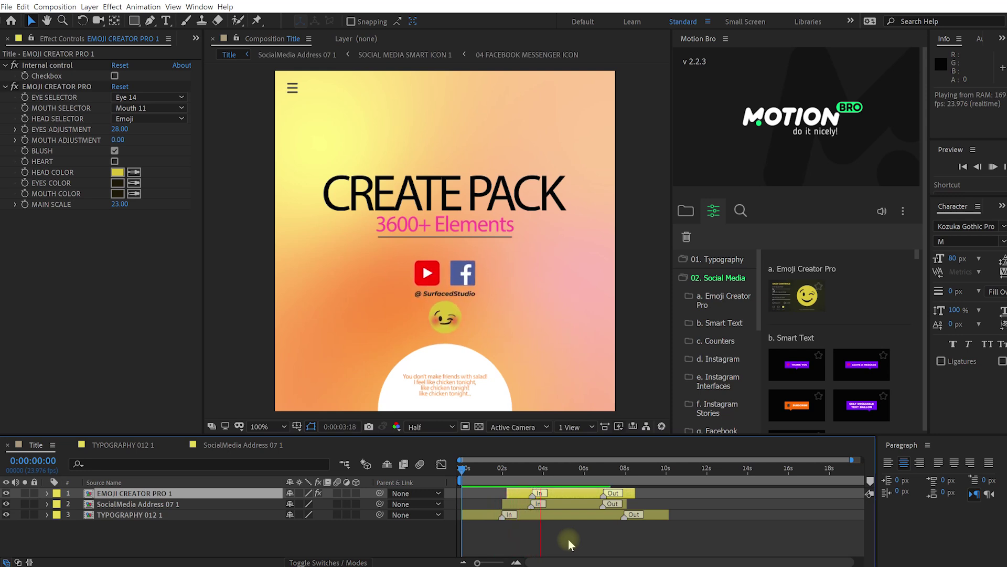
{"action": "key", "text": "space"}
{"action": "left_click", "coordinate": [526, 471]}
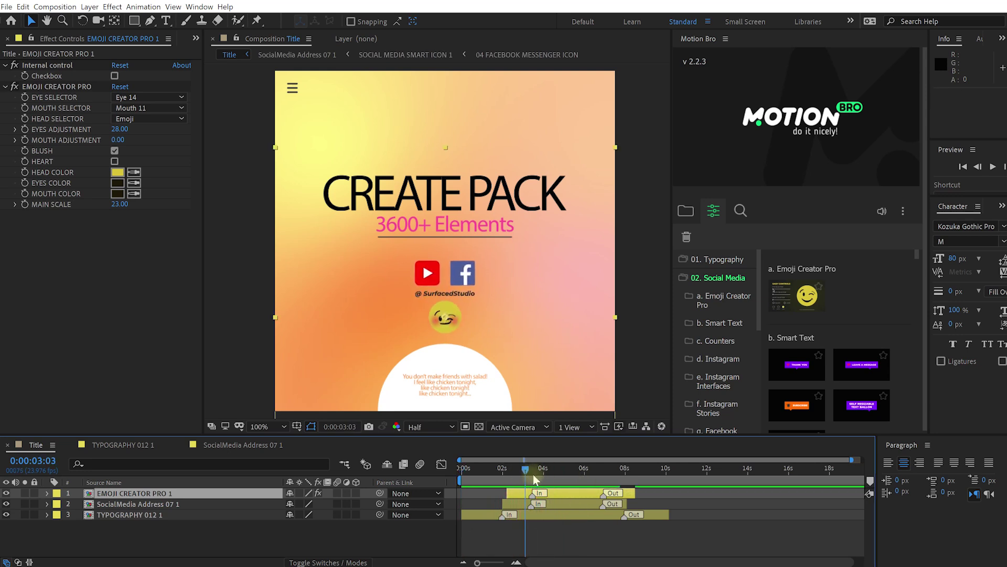
{"action": "left_click", "coordinate": [196, 39]}
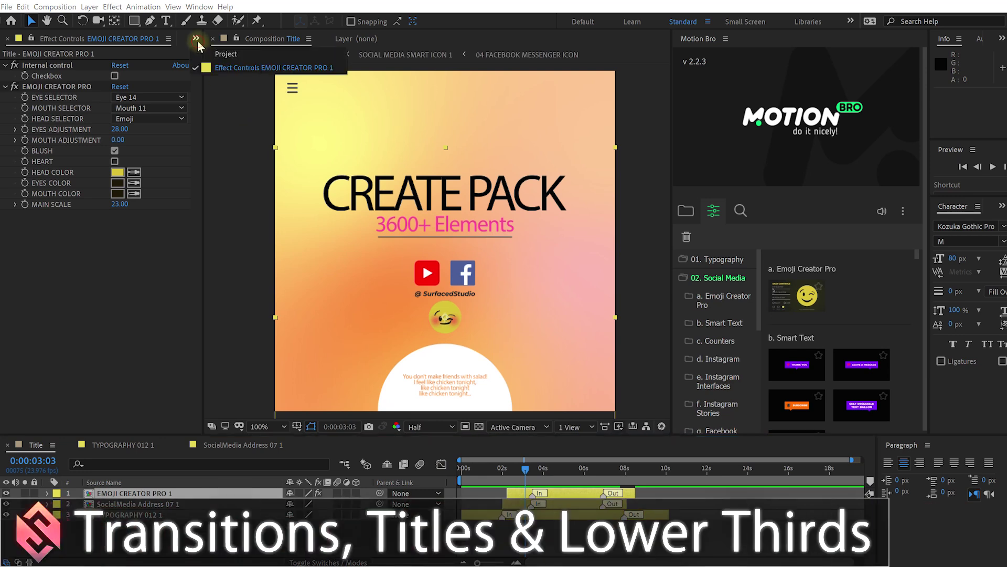
- Open the Melbourne Street composition and scrub through the street footage
{"action": "left_click", "coordinate": [221, 54]}
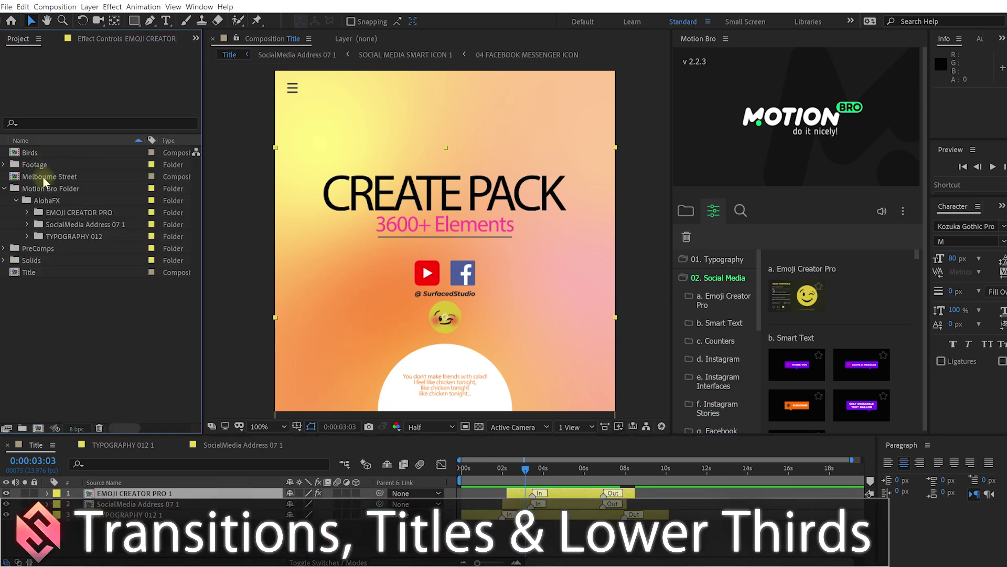
{"action": "double_click", "coordinate": [42, 177]}
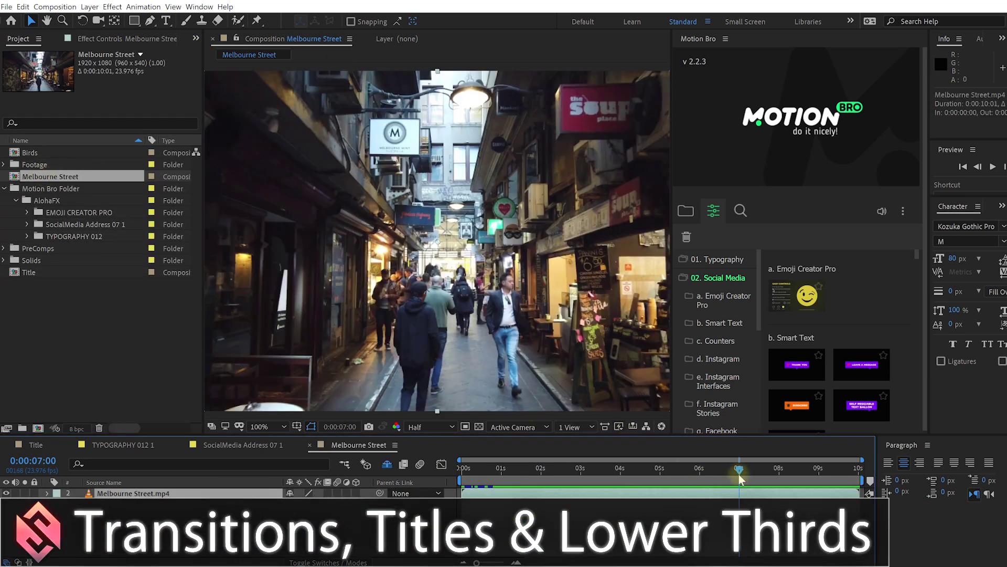
{"action": "left_click_drag", "start_coordinate": [738, 474], "coordinate": [458, 414]}
{"action": "left_click_drag", "start_coordinate": [474, 477], "coordinate": [430, 477]}
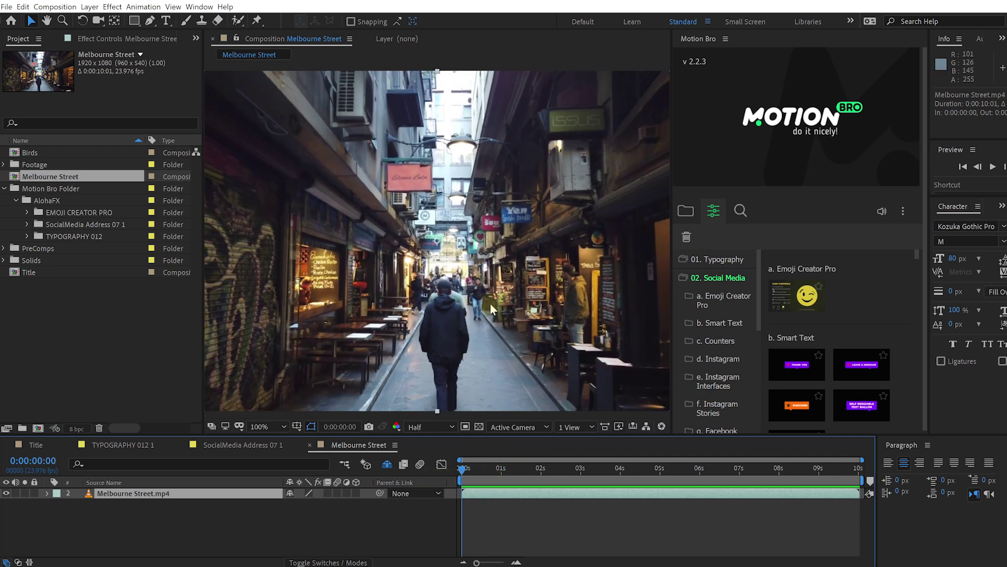
- Apply the orange Transition Diamond 08 preset from Motion Bro Transitions over the footage
{"action": "left_click", "coordinate": [704, 284]}
{"action": "left_click", "coordinate": [715, 370]}
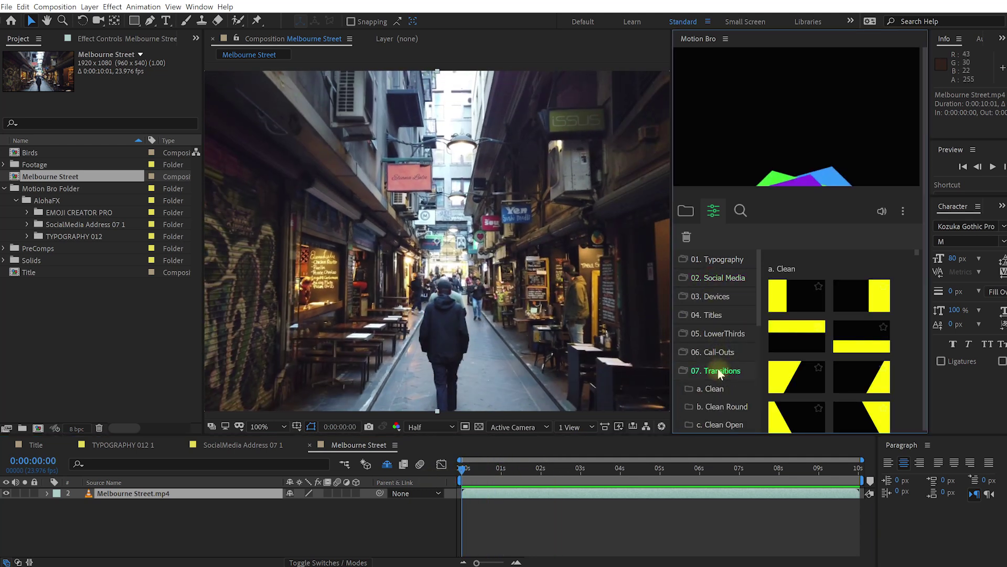
{"action": "scroll", "coordinate": [843, 358], "scroll_direction": "down", "scroll_amount": 1}
{"action": "scroll", "coordinate": [845, 351], "scroll_direction": "down", "scroll_amount": 3}
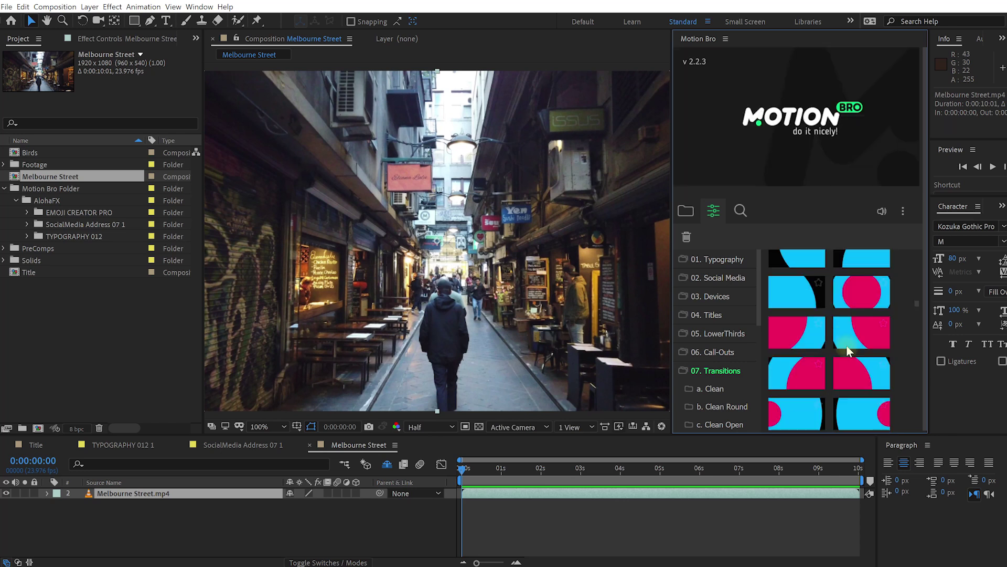
{"action": "mouse_move", "coordinate": [869, 326]}
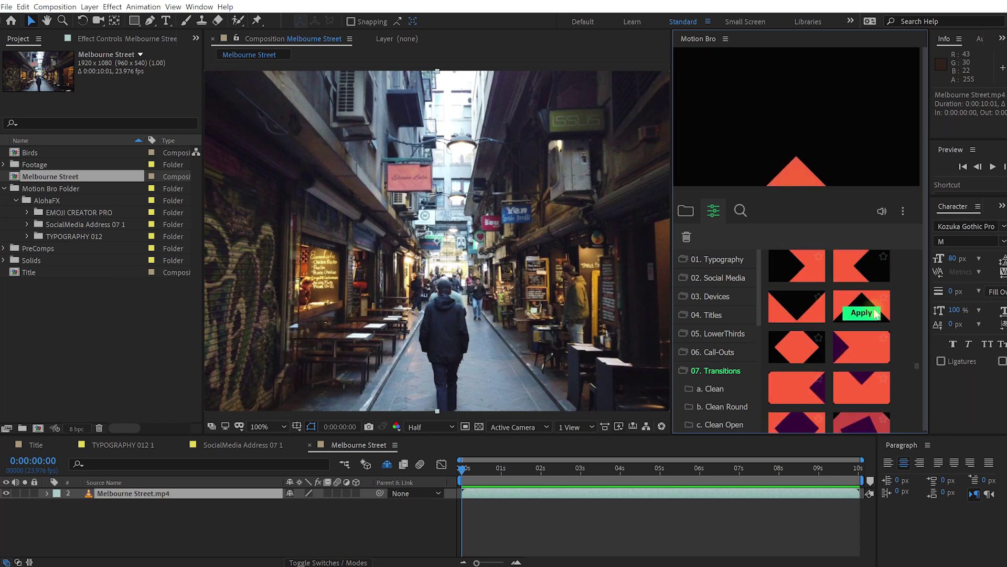
{"action": "key", "text": "space"}
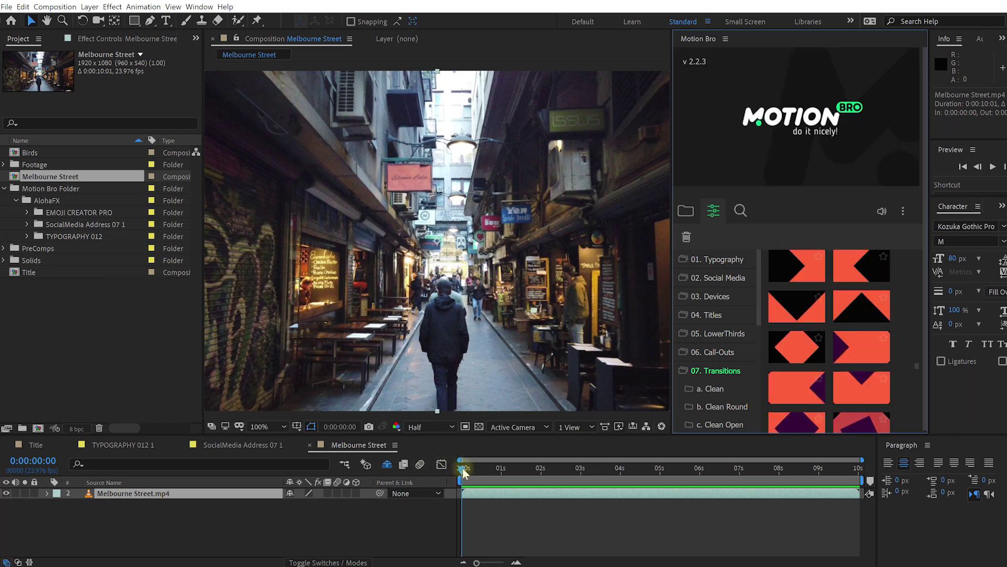
{"action": "left_click", "coordinate": [461, 475]}
{"action": "mouse_move", "coordinate": [862, 315]}
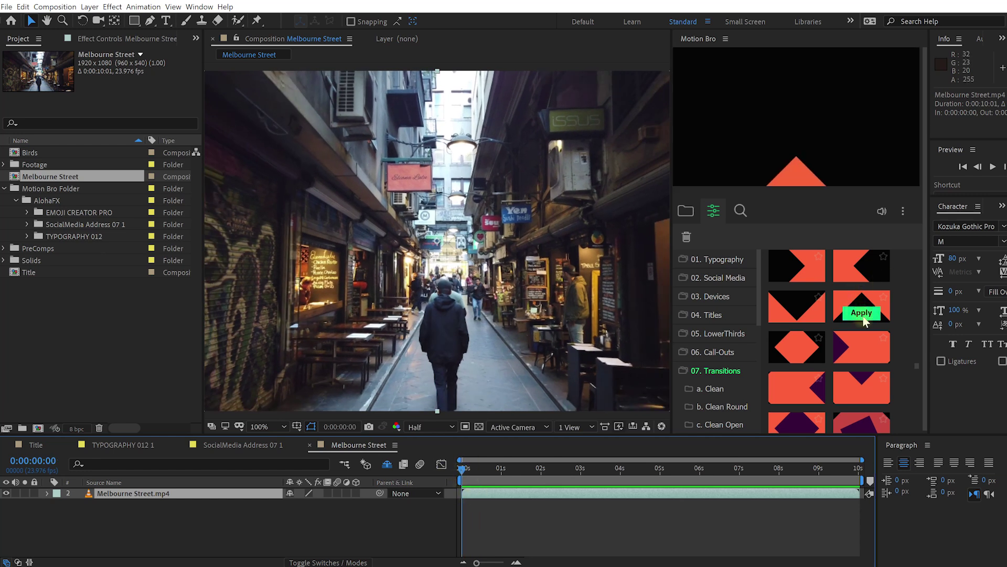
{"action": "left_click", "coordinate": [862, 313]}
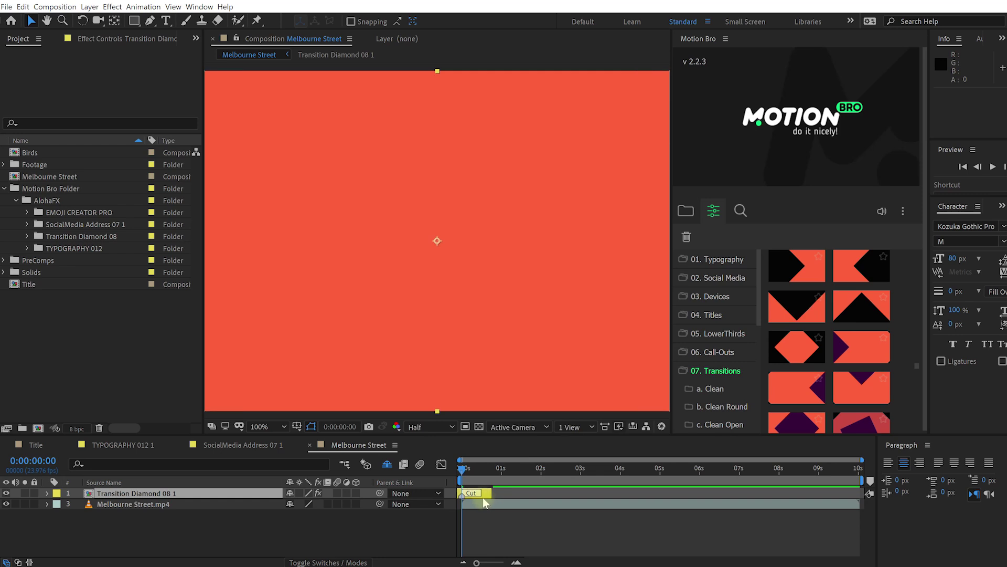
- Shift the transition layer and trim the street footage to start at 0:00:00:08
{"action": "mouse_move", "coordinate": [483, 497]}
{"action": "left_mouse_down"}
{"action": "mouse_move", "coordinate": [524, 495]}
{"action": "mouse_move", "coordinate": [483, 477]}
{"action": "mouse_move", "coordinate": [515, 478]}
{"action": "mouse_move", "coordinate": [474, 494]}
{"action": "left_mouse_up"}
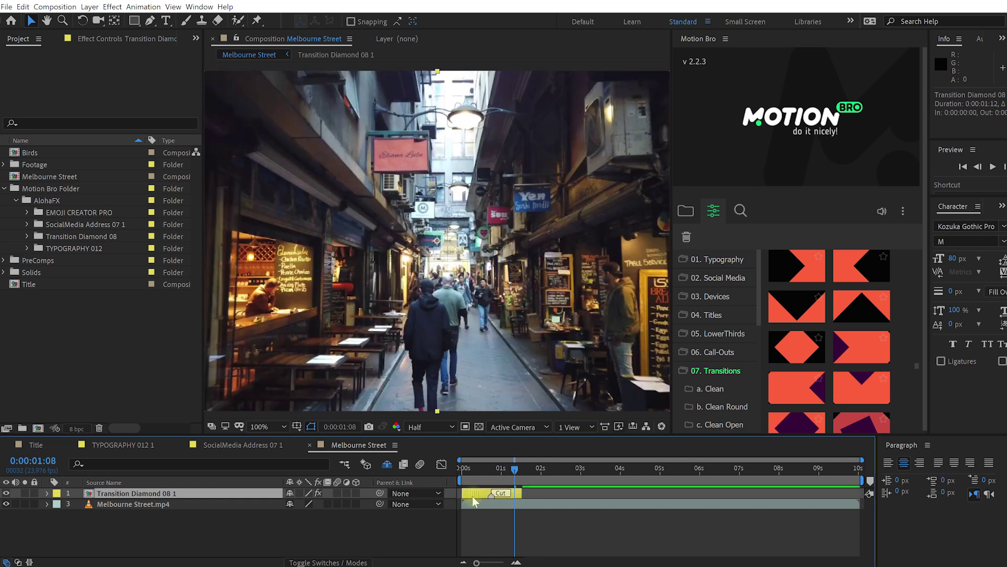
{"action": "left_click_drag", "start_coordinate": [462, 504], "coordinate": [462, 475]}
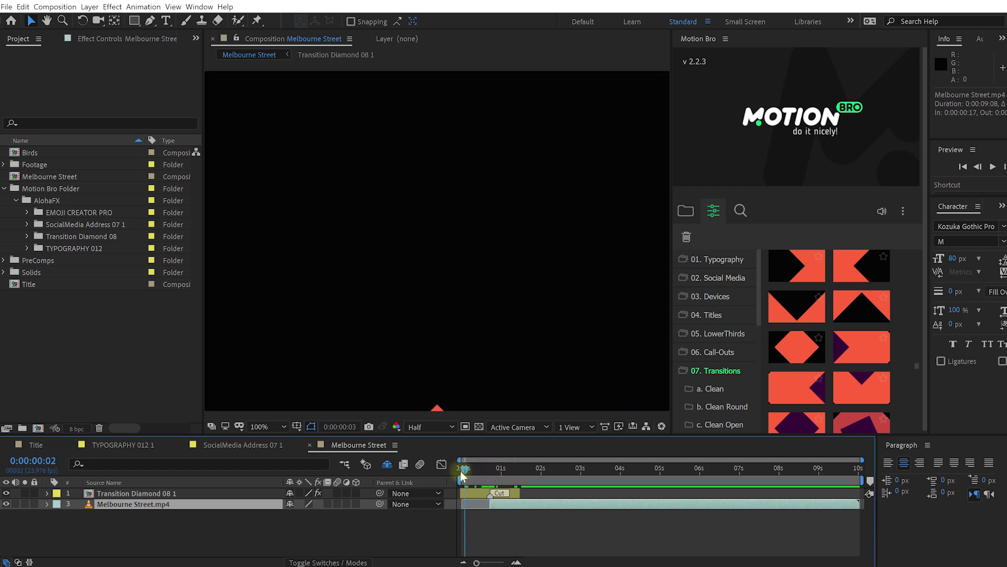
{"action": "key", "text": "space"}
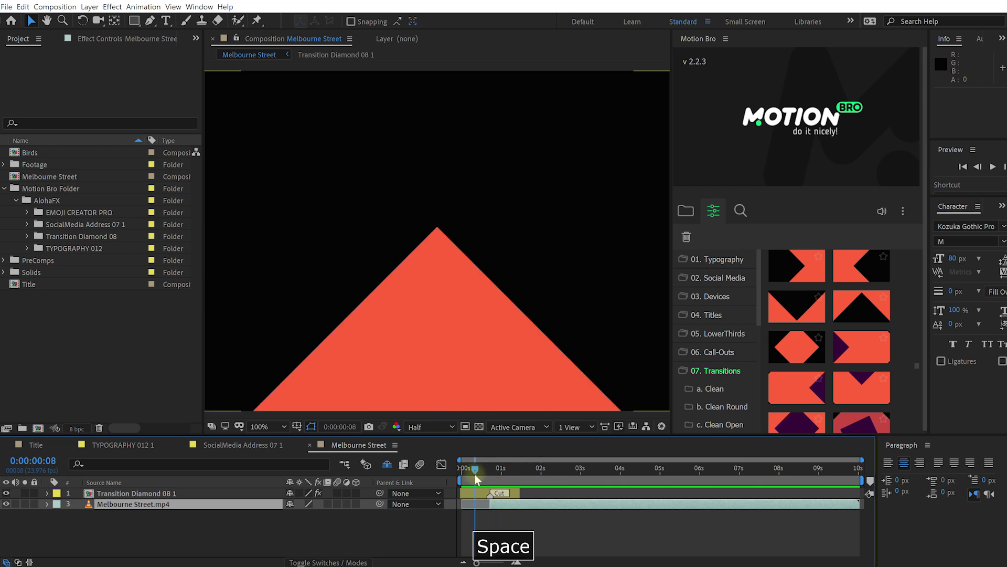
{"action": "left_click", "coordinate": [477, 495]}
- Change the diamond transition's colour to yellow FFF135 and preview it
{"action": "left_click", "coordinate": [139, 40]}
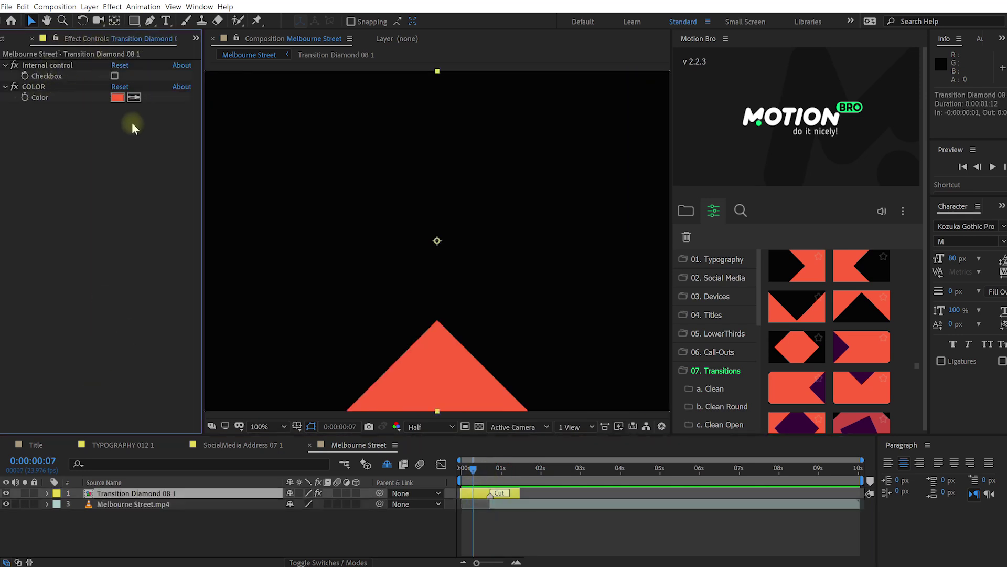
{"action": "left_click", "coordinate": [116, 97]}
{"action": "left_click", "coordinate": [812, 306]}
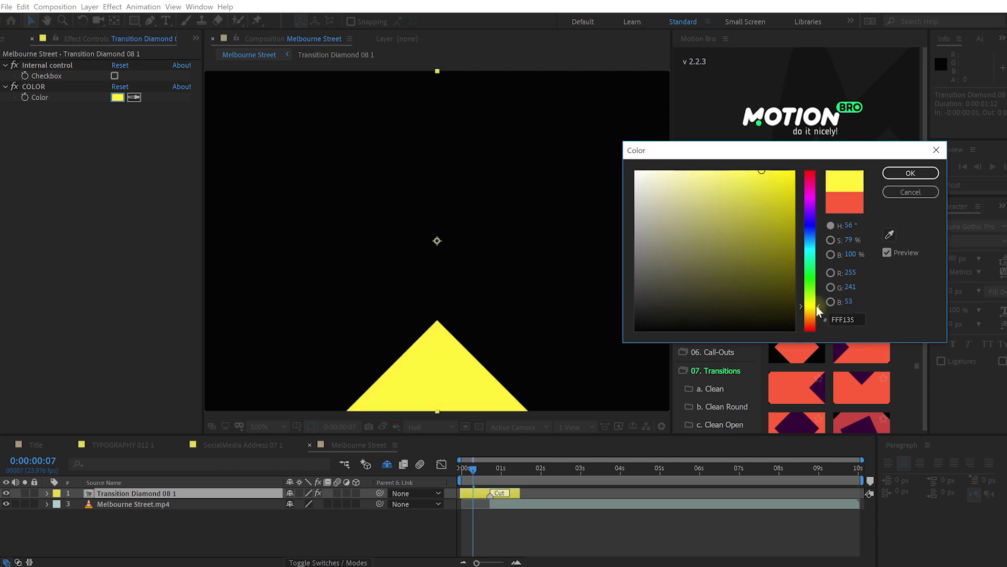
{"action": "key", "text": "Return"}
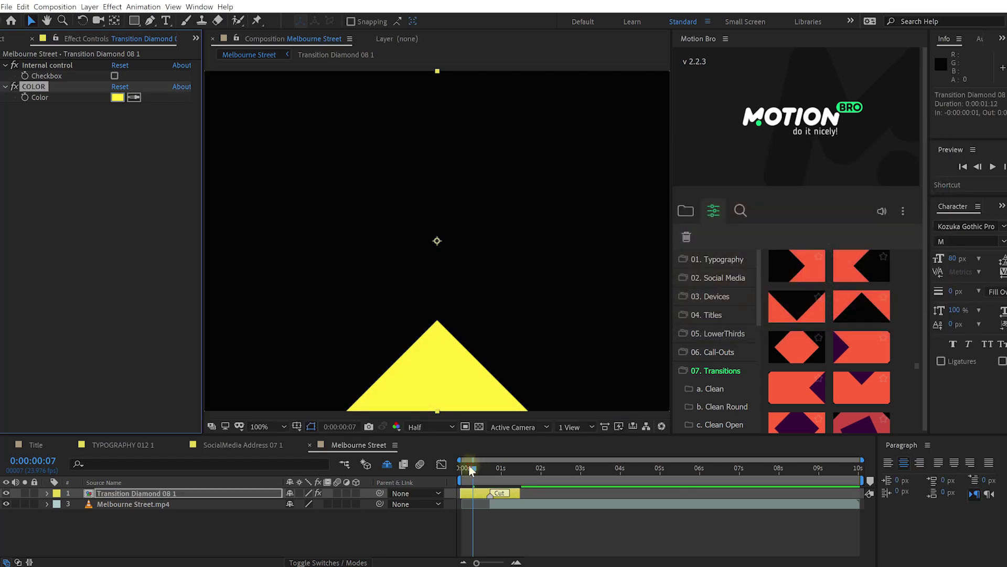
{"action": "key", "text": "space"}
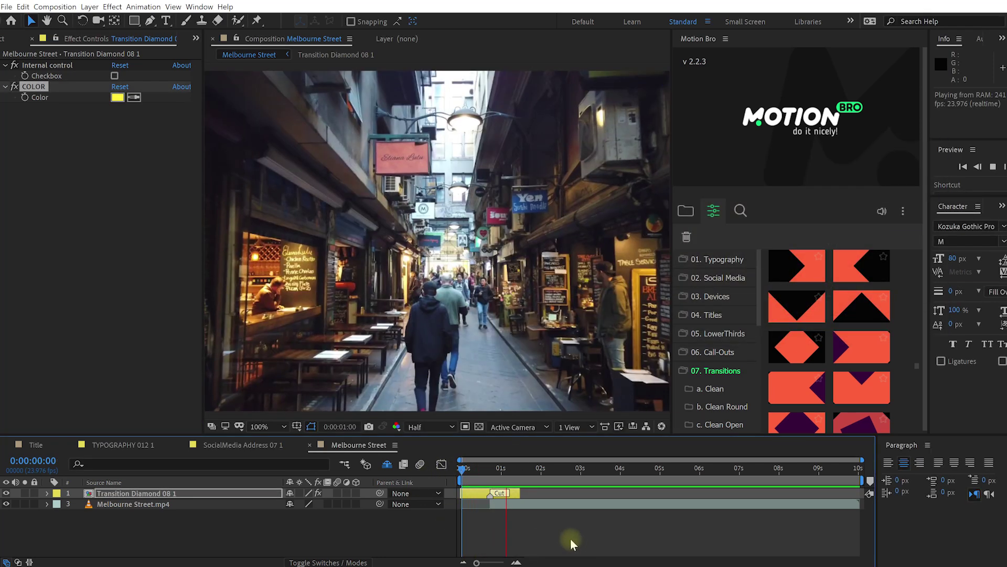
{"action": "key", "text": "space"}
{"action": "mouse_move", "coordinate": [509, 470]}
{"action": "left_mouse_down"}
{"action": "mouse_move", "coordinate": [487, 474]}
{"action": "mouse_move", "coordinate": [535, 477]}
{"action": "mouse_move", "coordinate": [525, 474]}
{"action": "left_mouse_up"}
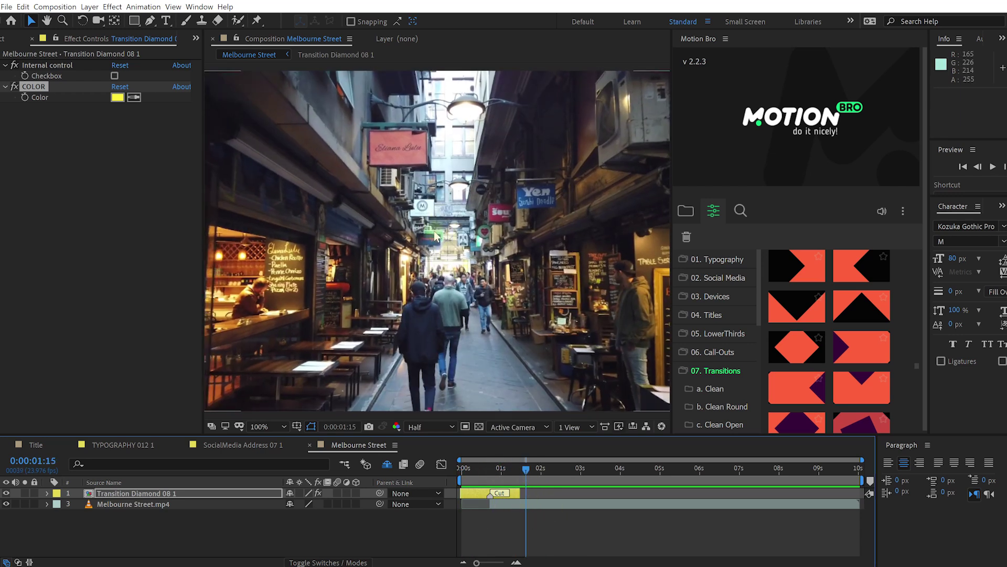
- Add the Modern Easy Titles preset and move the title layer and its In marker earlier
{"action": "left_click", "coordinate": [711, 315]}
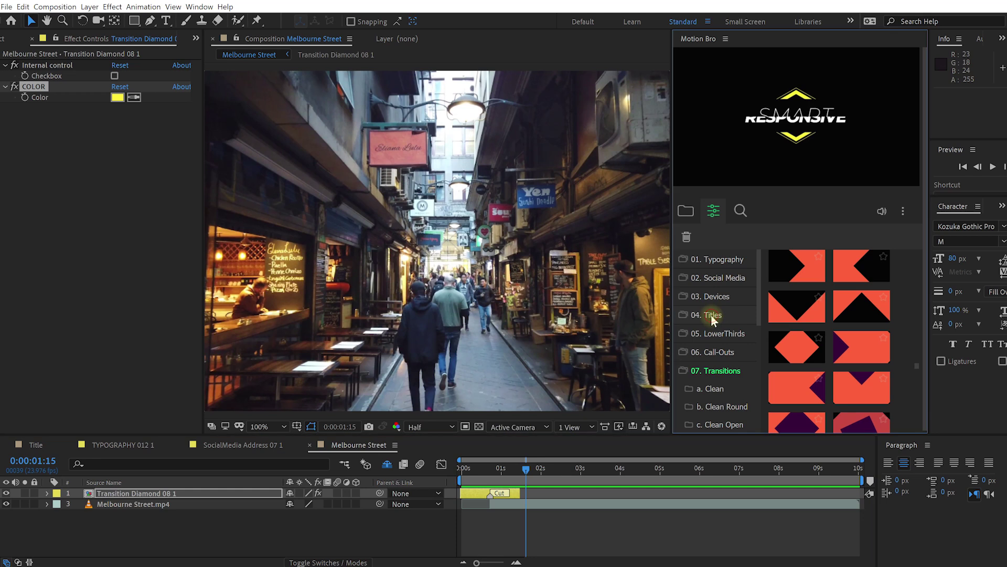
{"action": "scroll", "coordinate": [829, 347], "scroll_direction": "up", "scroll_amount": 5}
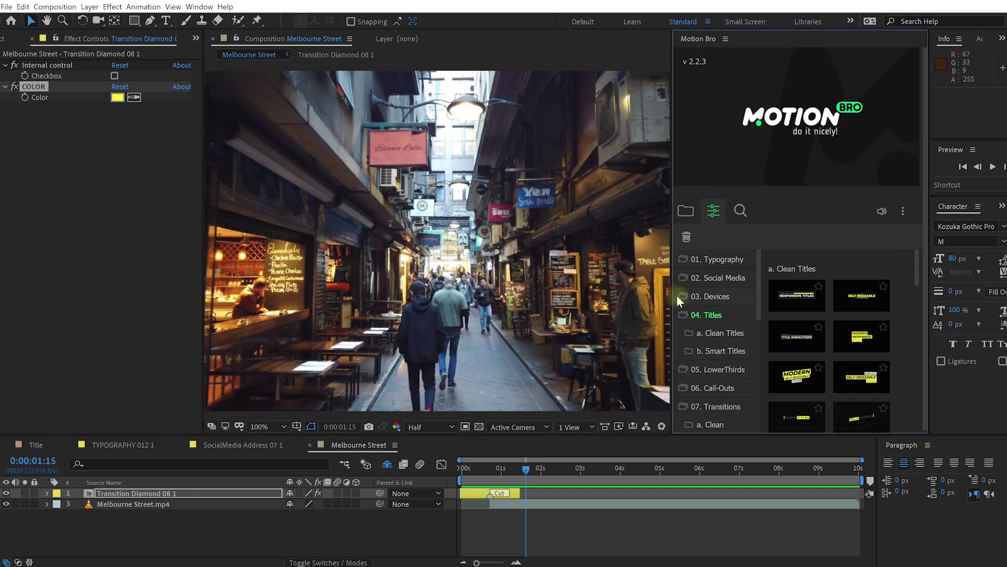
{"action": "left_click_drag", "start_coordinate": [673, 294], "coordinate": [599, 296]}
{"action": "scroll", "coordinate": [826, 336], "scroll_direction": "down", "scroll_amount": 3}
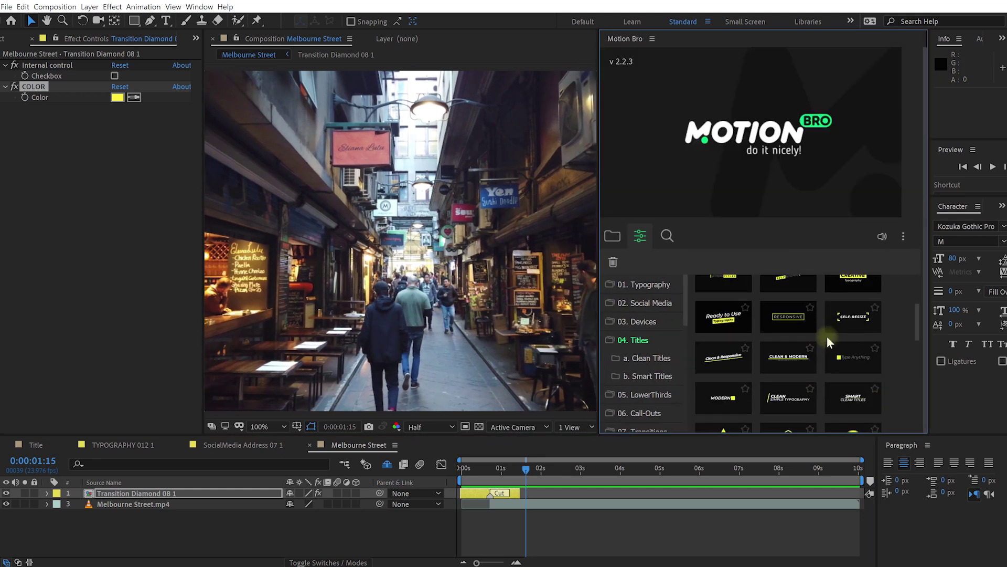
{"action": "scroll", "coordinate": [826, 341], "scroll_direction": "down", "scroll_amount": 3}
{"action": "mouse_move", "coordinate": [844, 326]}
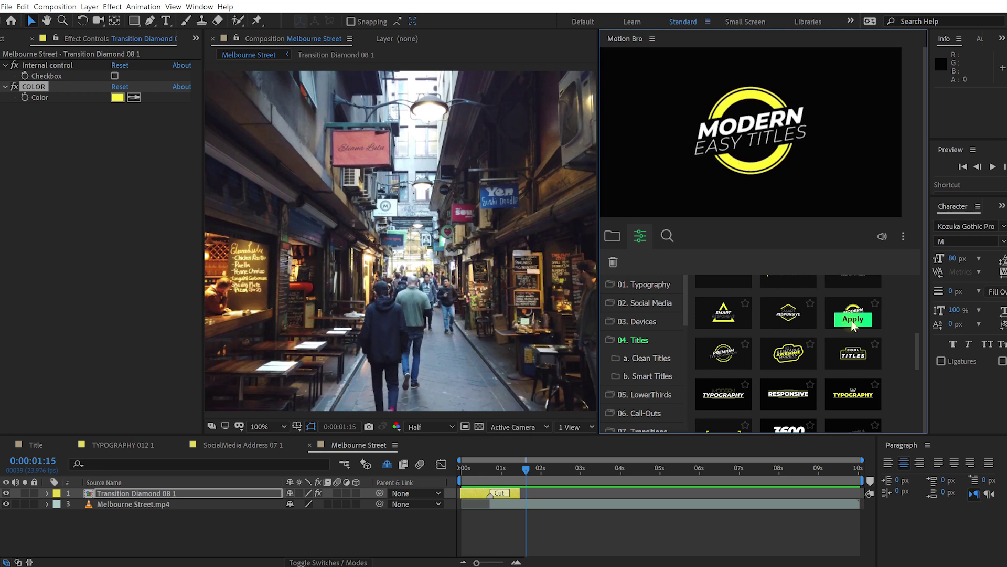
{"action": "left_click", "coordinate": [852, 320]}
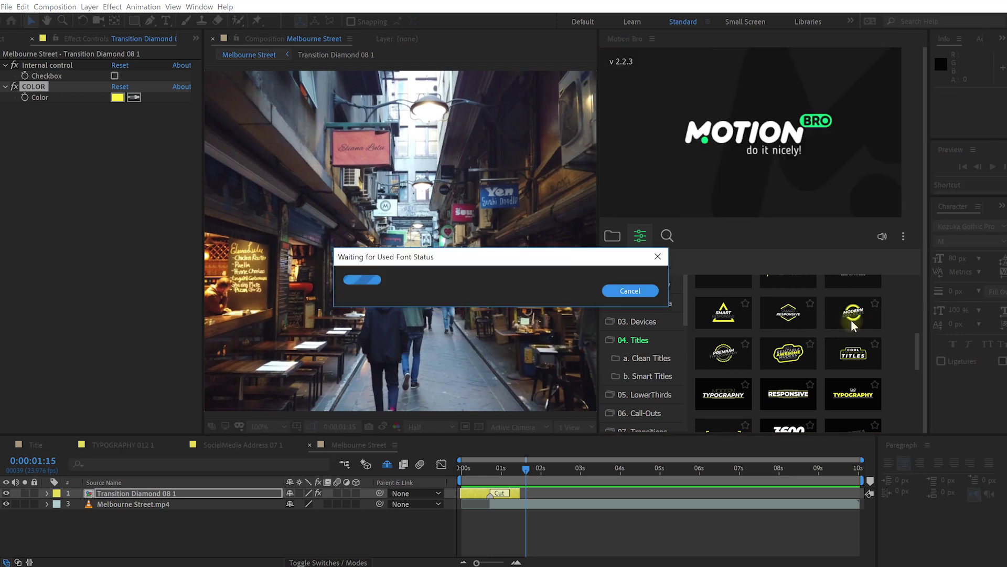
{"action": "left_click_drag", "start_coordinate": [560, 496], "coordinate": [550, 495]}
{"action": "left_click_drag", "start_coordinate": [633, 496], "coordinate": [568, 496]}
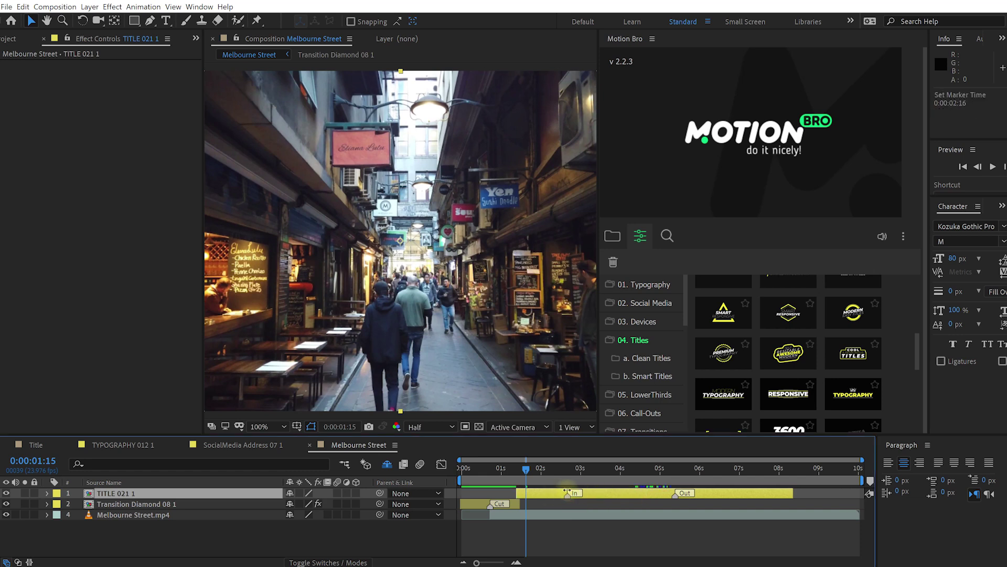
{"action": "left_click_drag", "start_coordinate": [530, 467], "coordinate": [615, 475]}
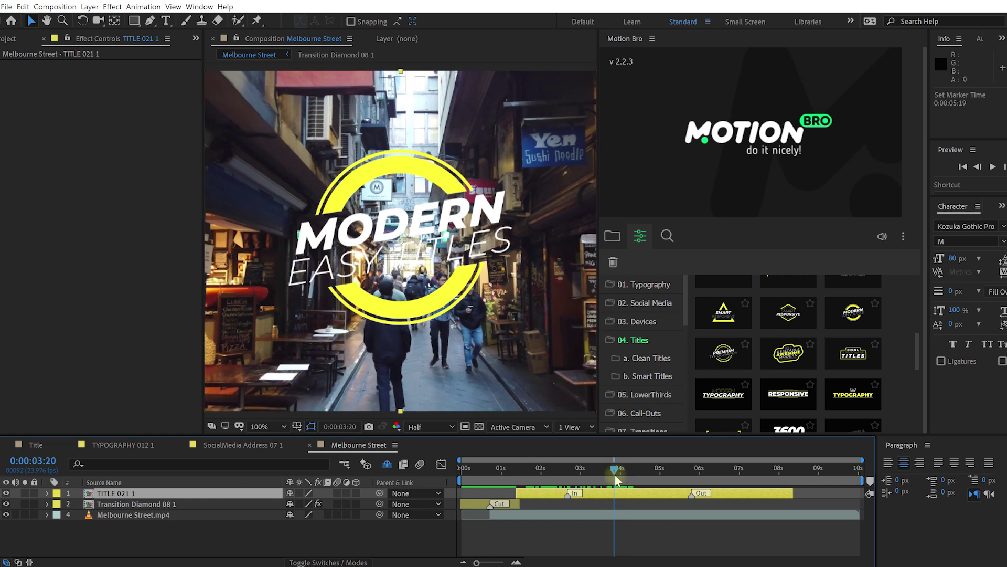
- Apply a Drop Shadow to the TITLE 021 1 layer using the quick effect search
{"action": "key", "text": "ctrl+space"}
{"action": "type", "text": "drop shadow"}
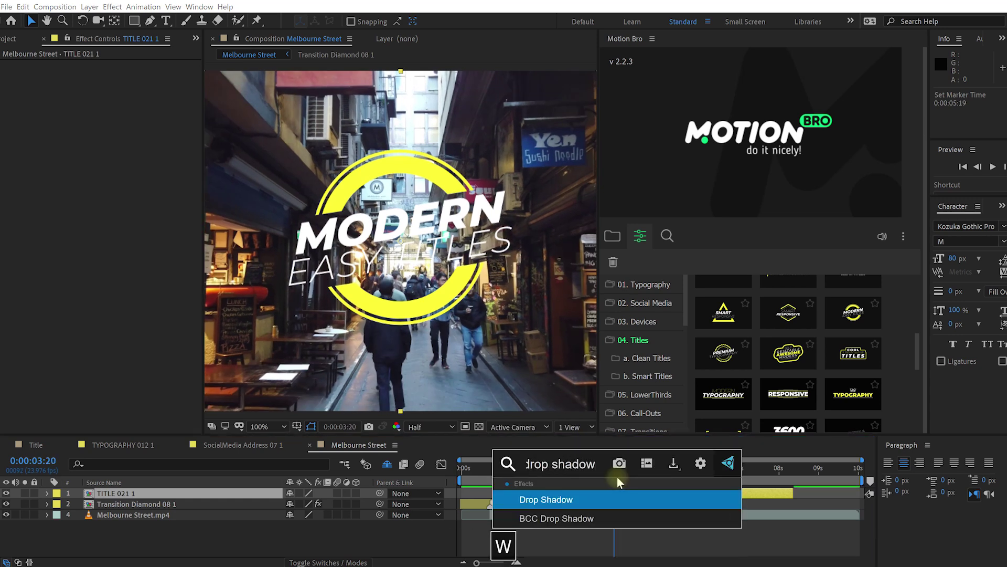
{"action": "key", "text": "Return"}
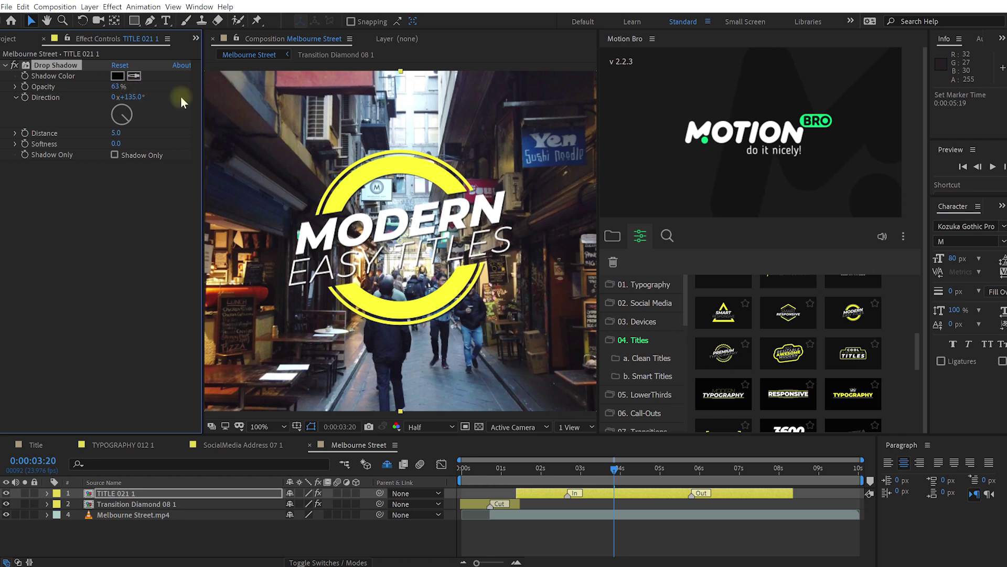
{"action": "double_click", "coordinate": [130, 493]}
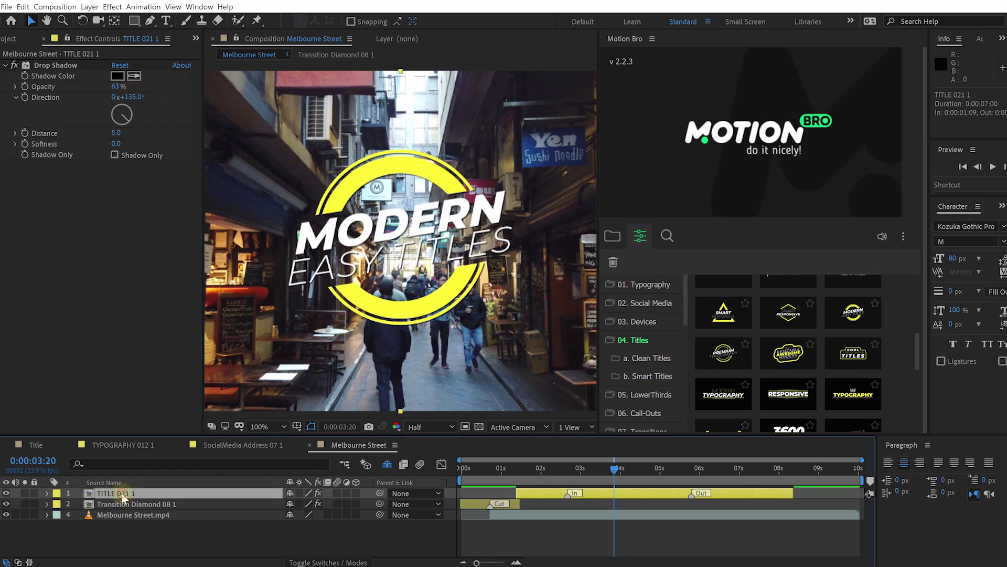
- Retype the title precomp's two lines as MELBOURNE and Coffee Time
{"action": "left_click", "coordinate": [125, 503]}
{"action": "double_click", "coordinate": [124, 511]}
{"action": "type", "text": "MELBOURNE"}
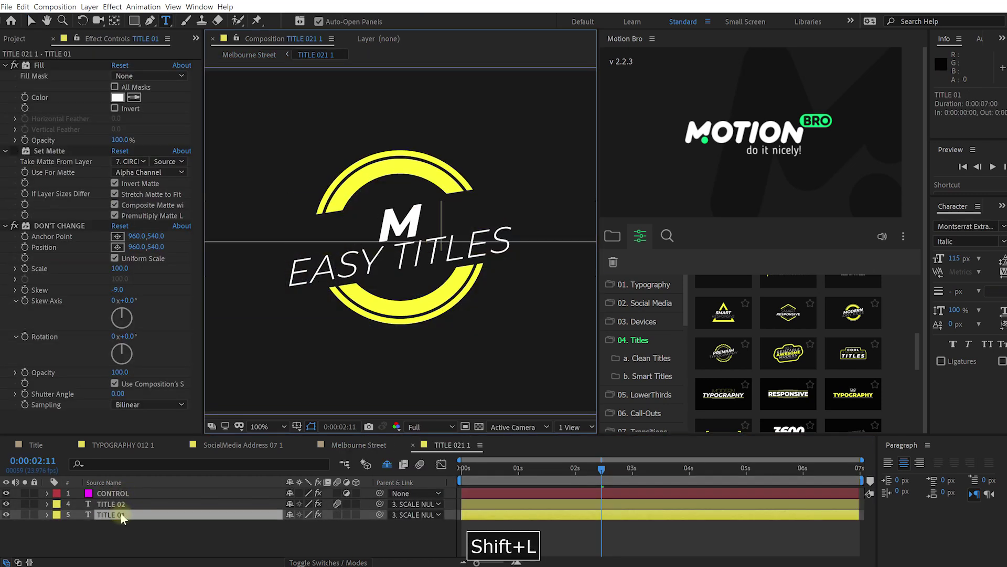
{"action": "double_click", "coordinate": [122, 502]}
{"action": "type", "text": "Coffee Time"}
{"action": "left_click", "coordinate": [114, 493]}
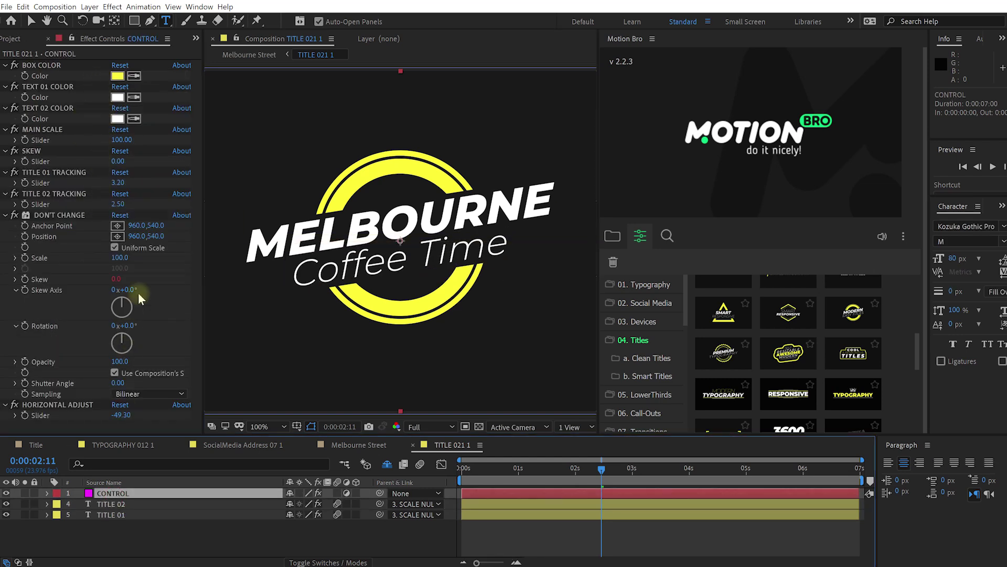
- Back in Melbourne Street, widen and fit the viewer, then preview from the start
{"action": "left_click", "coordinate": [366, 445]}
{"action": "left_click_drag", "start_coordinate": [599, 236], "coordinate": [671, 236]}
{"action": "key", "text": "alt+slash"}
{"action": "left_click_drag", "start_coordinate": [502, 481], "coordinate": [426, 483]}
{"action": "key", "text": "space"}
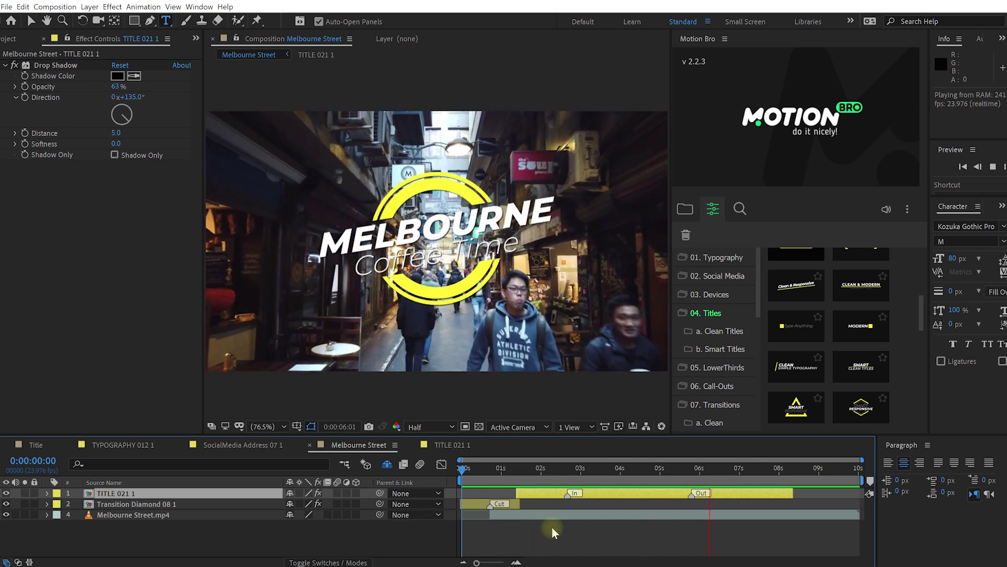
{"action": "key", "text": "space"}
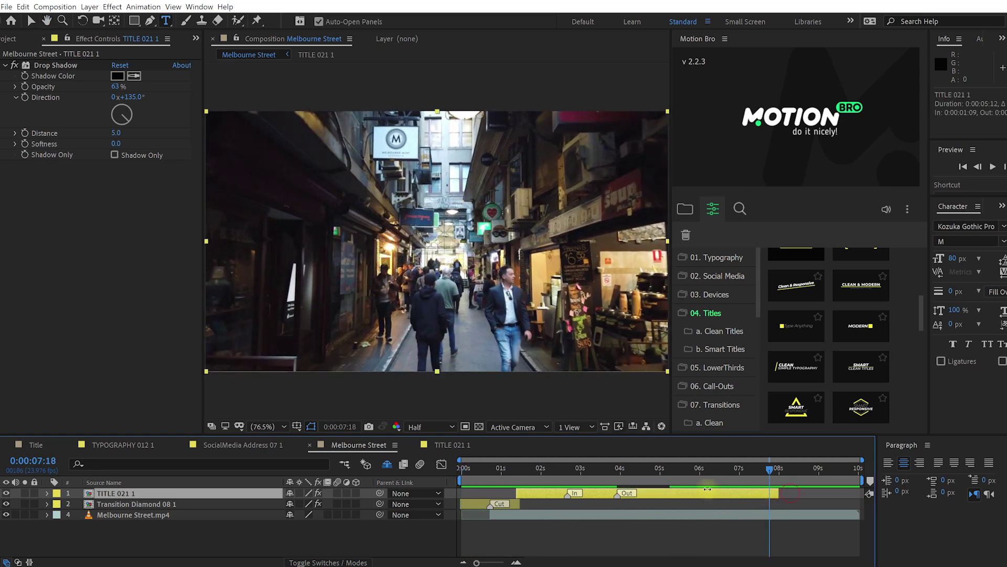
- Duplicate the diamond transition and move the copy to around 5.5 seconds
{"action": "left_click", "coordinate": [193, 504]}
{"action": "key", "text": "ctrl+d"}
{"action": "left_click_drag", "start_coordinate": [479, 508], "coordinate": [683, 510]}
{"action": "left_click", "coordinate": [678, 470]}
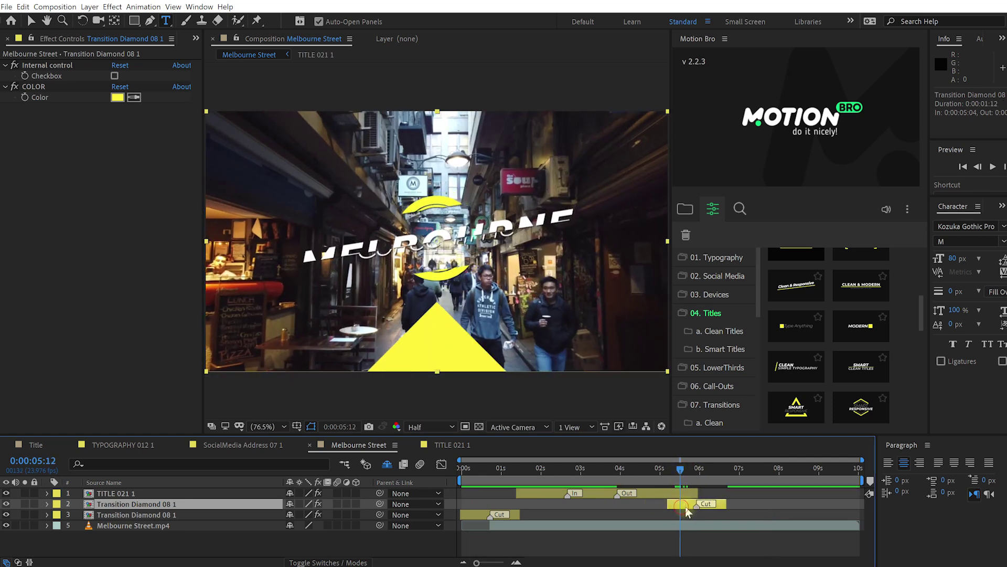
{"action": "left_click_drag", "start_coordinate": [687, 495], "coordinate": [713, 481]}
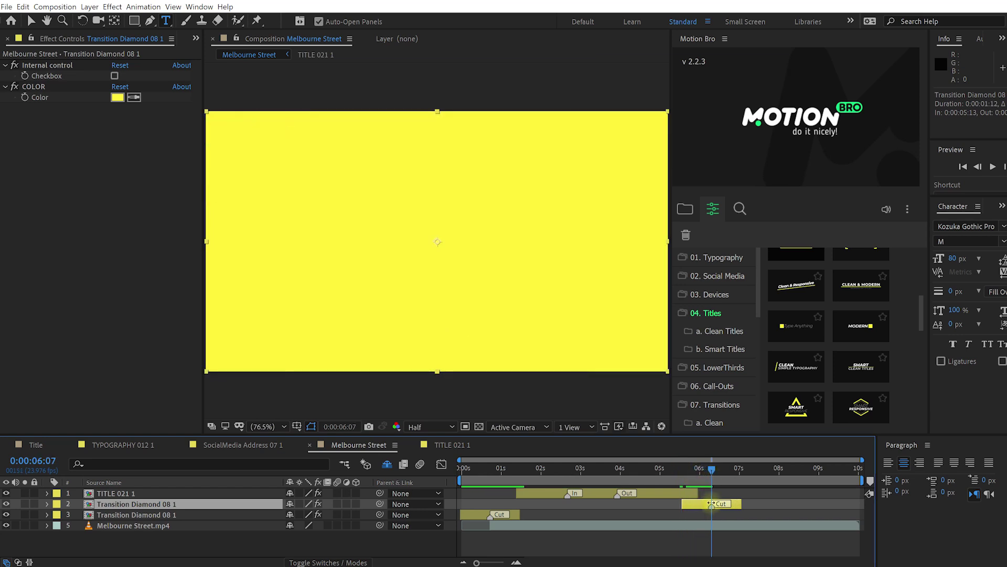
- Trim Melbourne Street.mp4 to end at the playhead and preview the edit
{"action": "left_click", "coordinate": [708, 525]}
{"action": "key", "text": "alt+bracketright"}
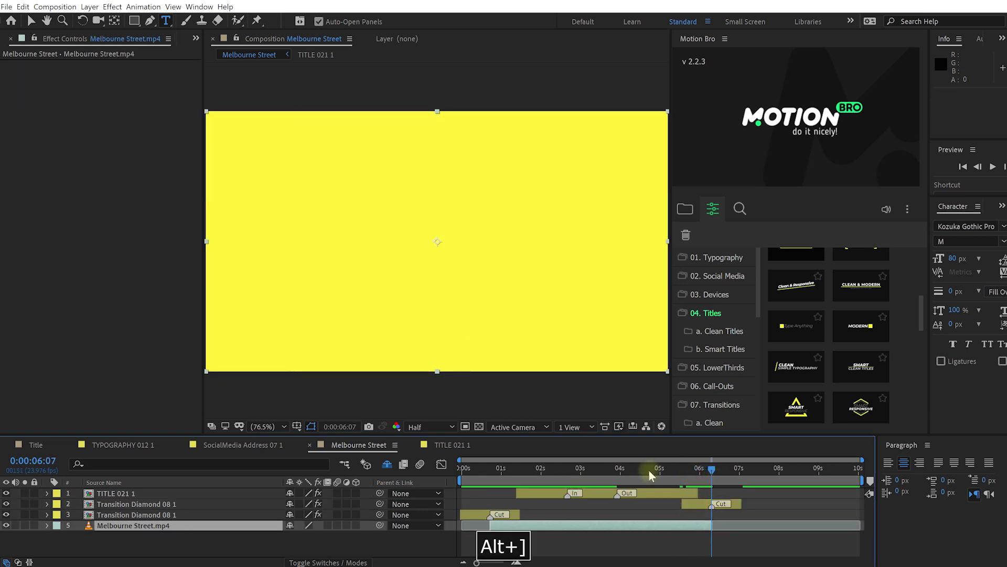
{"action": "key", "text": "space"}
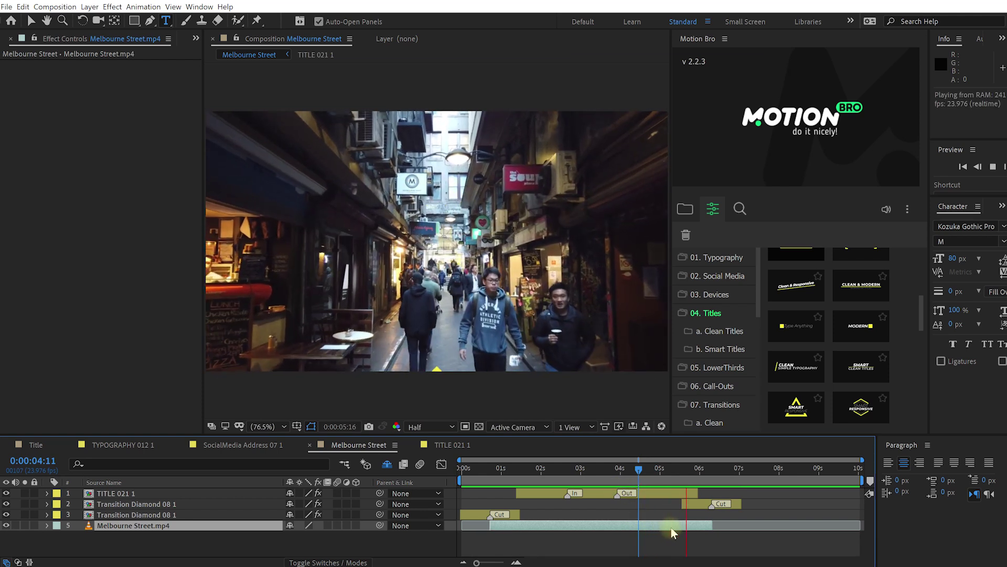
{"action": "key", "text": "space"}
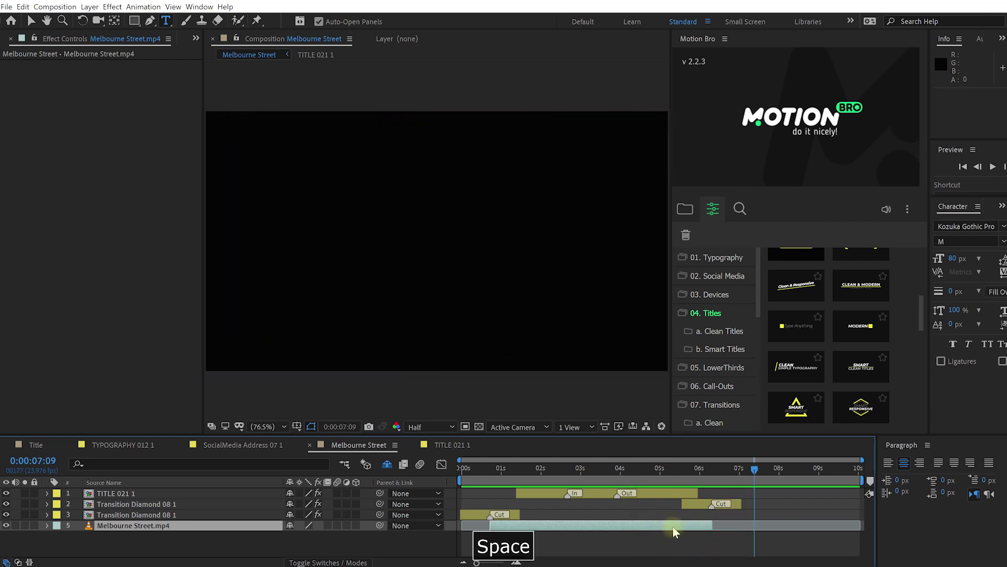
- Open the Birds composition and scrub forward to the seagulls around 5 seconds
{"action": "left_click", "coordinate": [196, 38]}
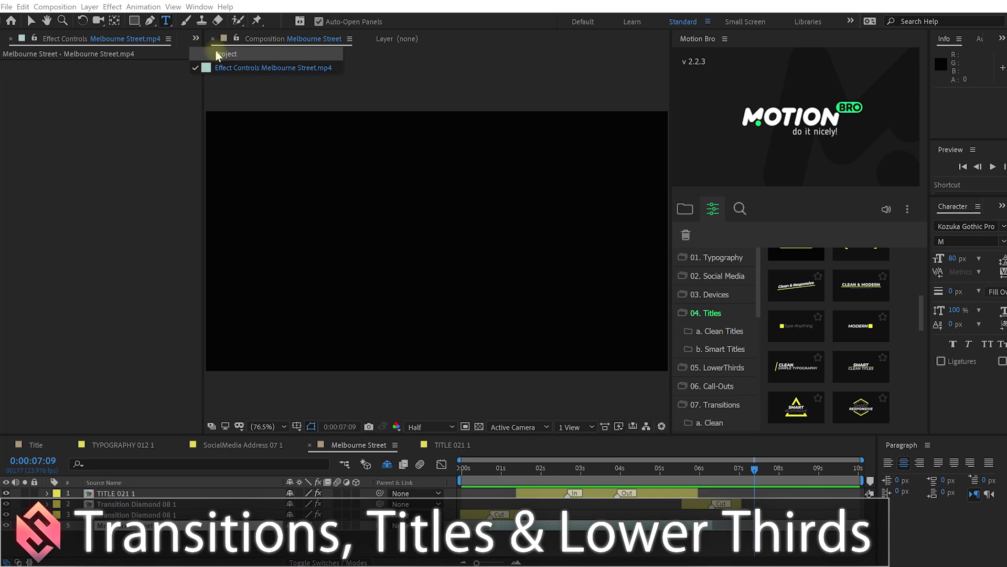
{"action": "left_click", "coordinate": [217, 54]}
{"action": "double_click", "coordinate": [31, 153]}
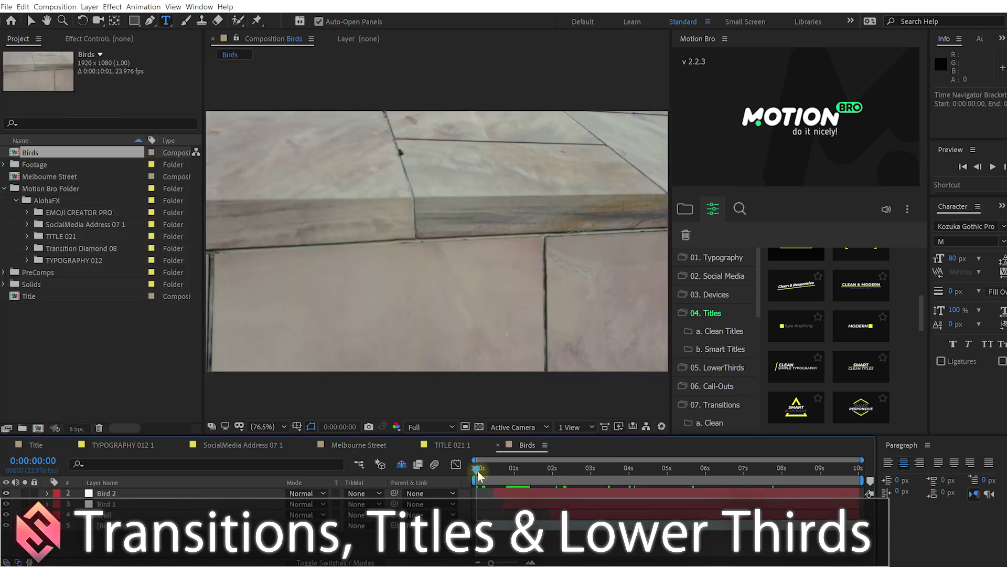
{"action": "left_click_drag", "start_coordinate": [477, 470], "coordinate": [678, 470]}
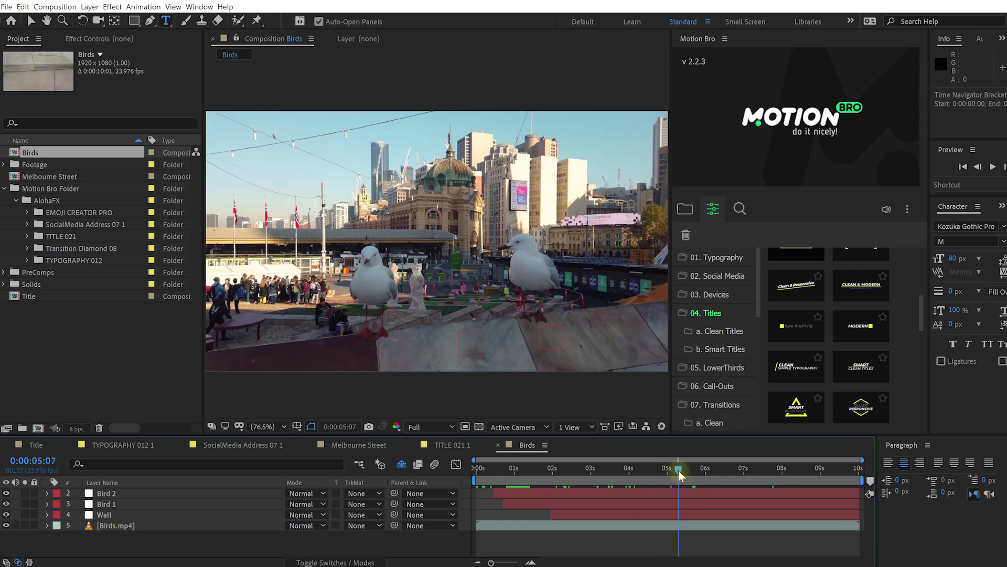
- Inspect the Wall, Bird 1 and Bird 2 layer masks by selecting each in turn
{"action": "left_click", "coordinate": [113, 515]}
{"action": "left_click", "coordinate": [116, 504]}
{"action": "left_click", "coordinate": [111, 493]}
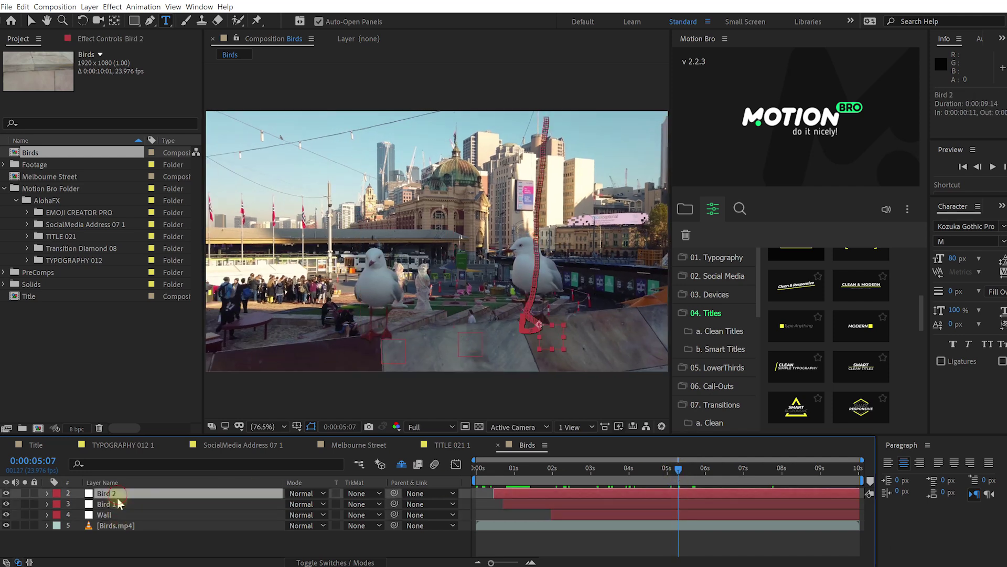
{"action": "left_click", "coordinate": [116, 504]}
{"action": "left_click", "coordinate": [113, 515]}
{"action": "left_click", "coordinate": [115, 504]}
{"action": "left_click", "coordinate": [117, 494]}
{"action": "left_click", "coordinate": [112, 514]}
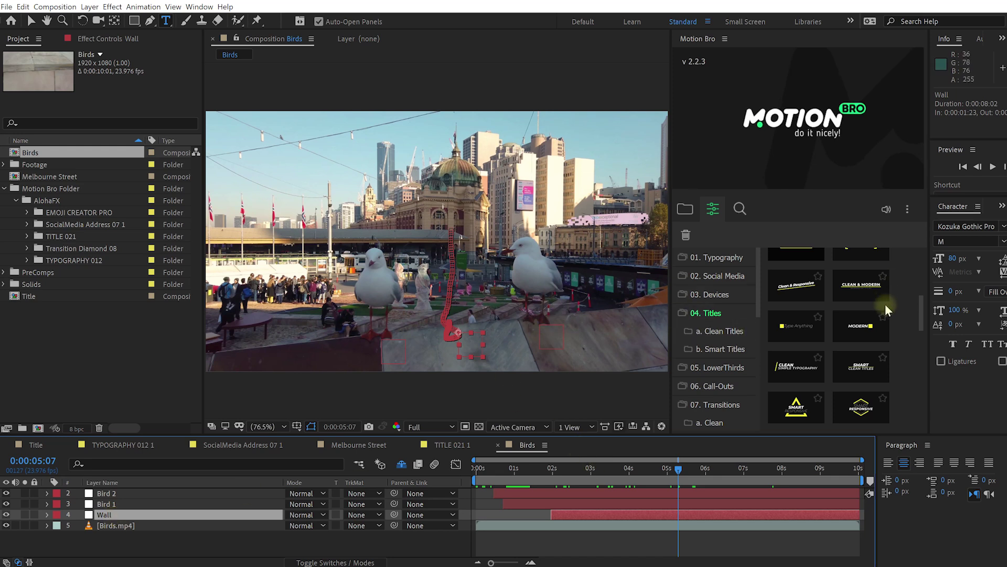
- Apply the LEAVE A MESSAGE Social Media text preset starting at 0:00:03:09
{"action": "scroll", "coordinate": [885, 309], "scroll_direction": "up", "scroll_amount": 5}
{"action": "mouse_move", "coordinate": [712, 281]}
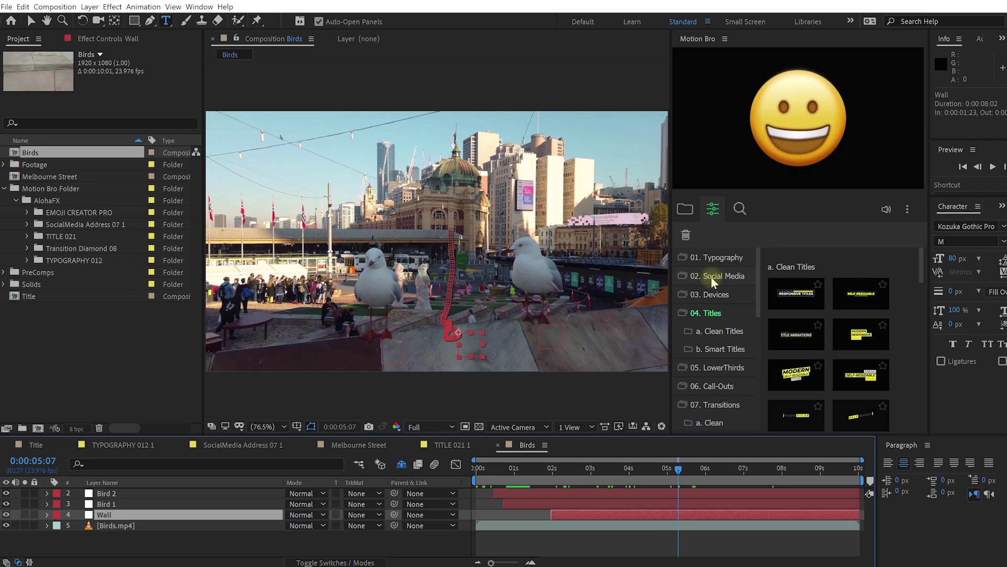
{"action": "left_click", "coordinate": [713, 276]}
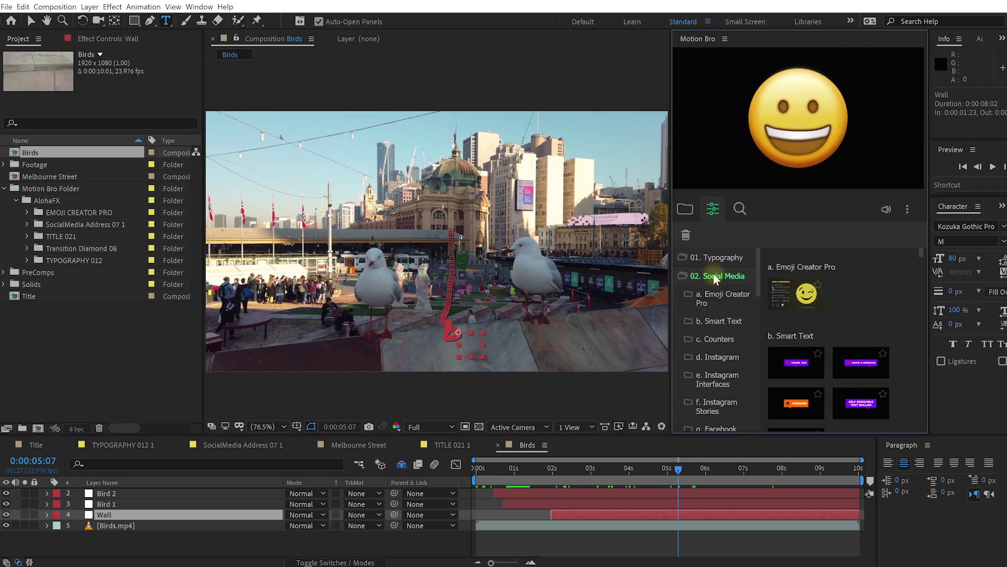
{"action": "mouse_move", "coordinate": [789, 362]}
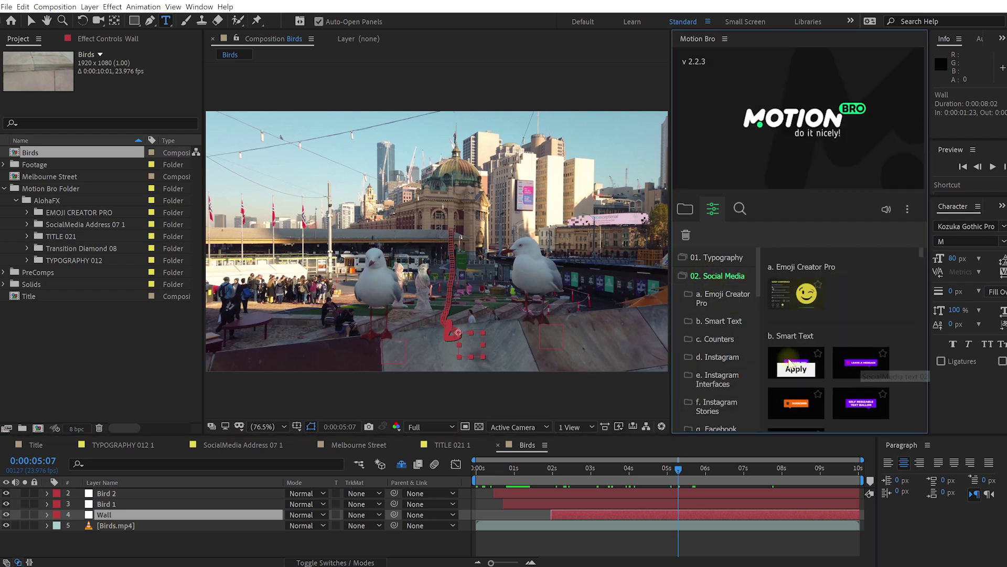
{"action": "mouse_move", "coordinate": [861, 366]}
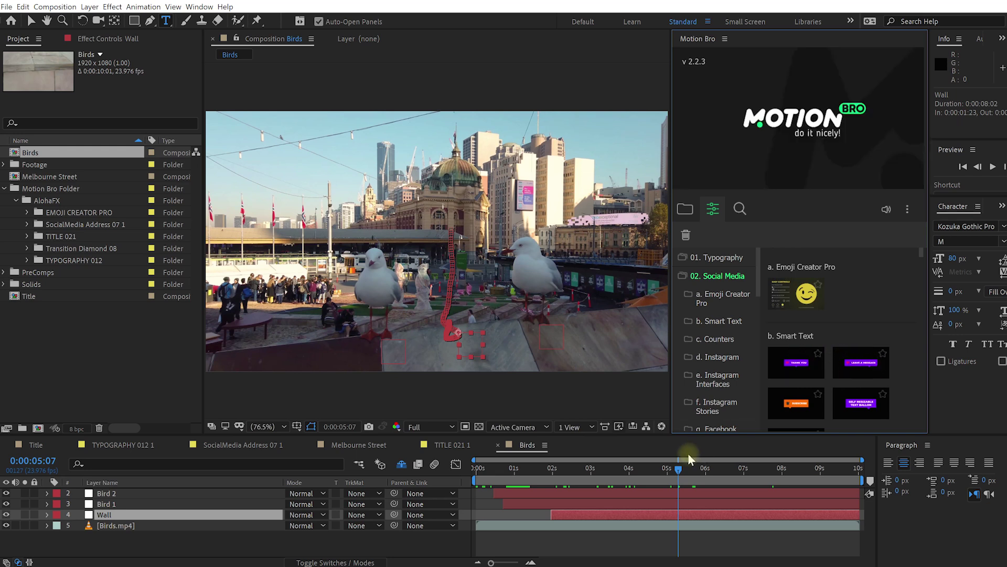
{"action": "mouse_move", "coordinate": [627, 470]}
{"action": "left_mouse_down"}
{"action": "mouse_move", "coordinate": [596, 470]}
{"action": "mouse_move", "coordinate": [606, 471]}
{"action": "left_mouse_up"}
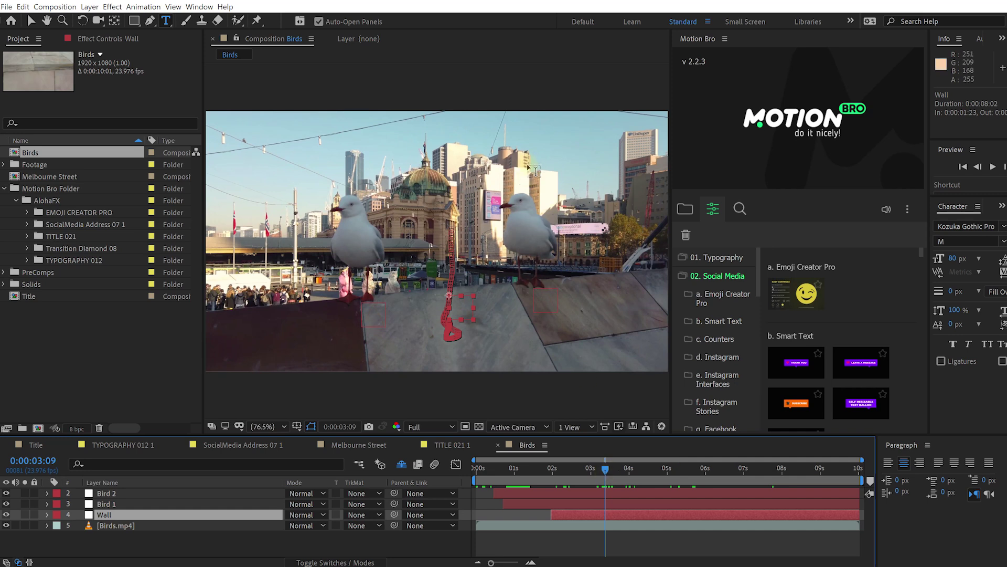
{"action": "key", "text": "v"}
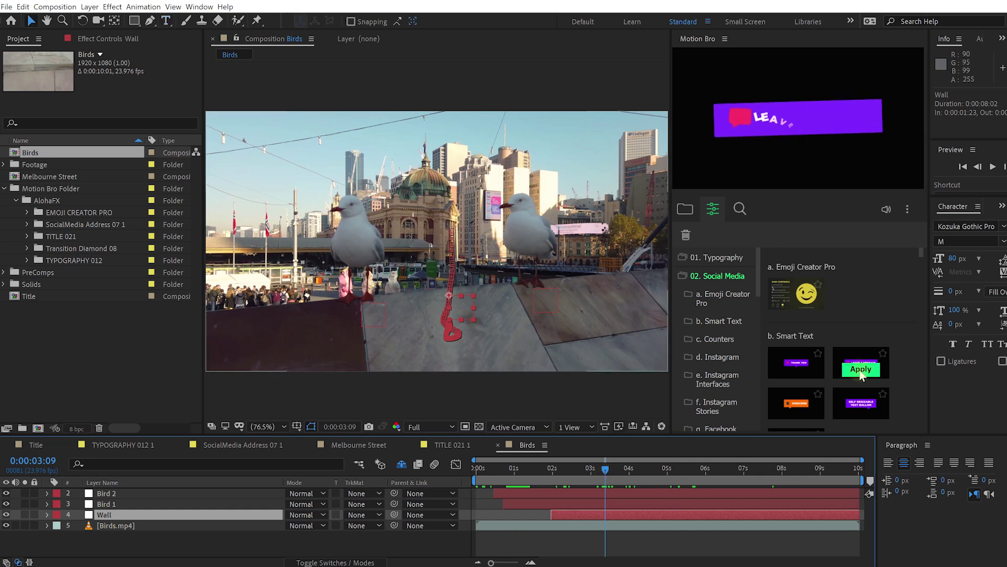
{"action": "left_click", "coordinate": [861, 369]}
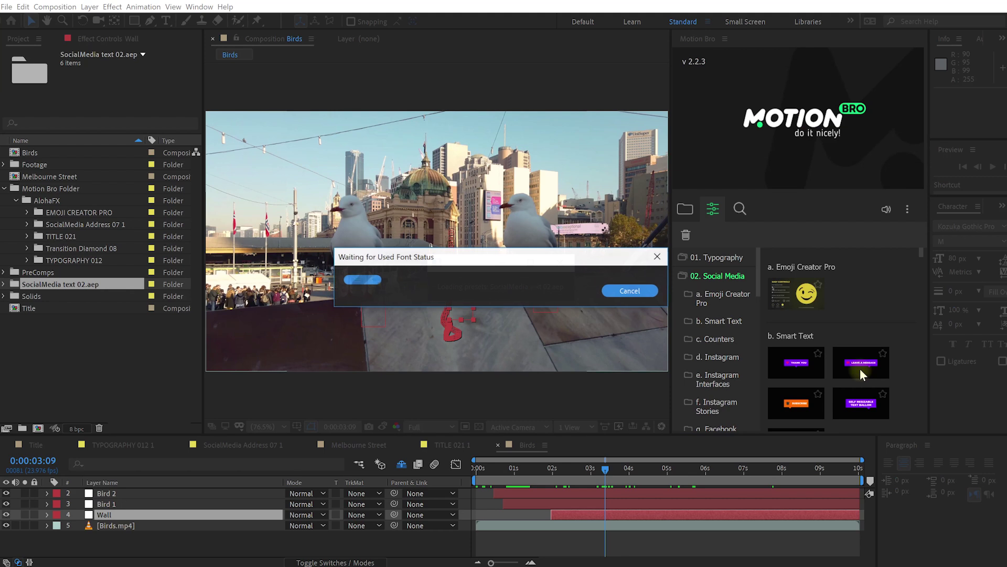
- Check the message at 0:00:05:14 and open the SocialMedia text 02 1 precomp
{"action": "left_click_drag", "start_coordinate": [608, 468], "coordinate": [690, 468]}
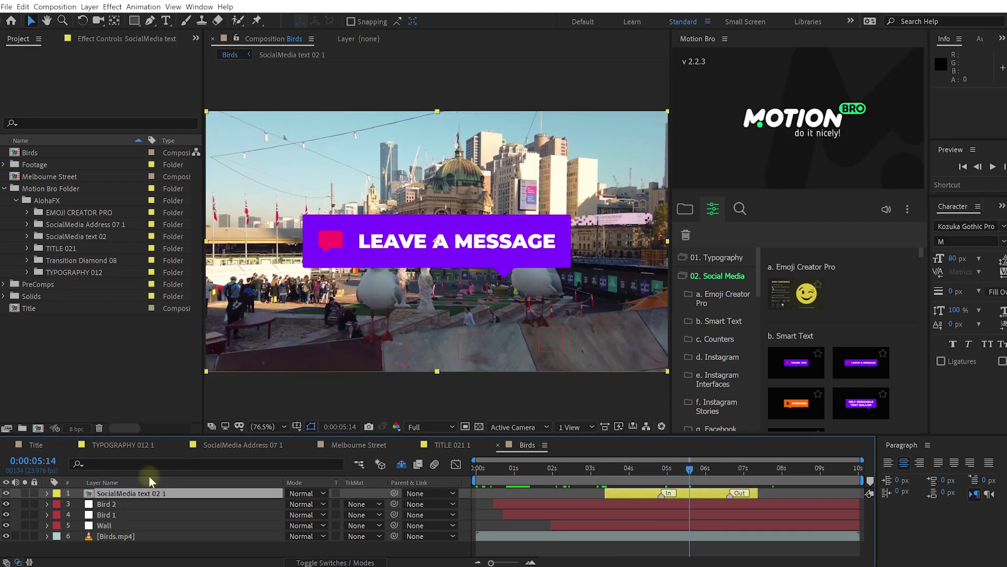
{"action": "left_click", "coordinate": [107, 40]}
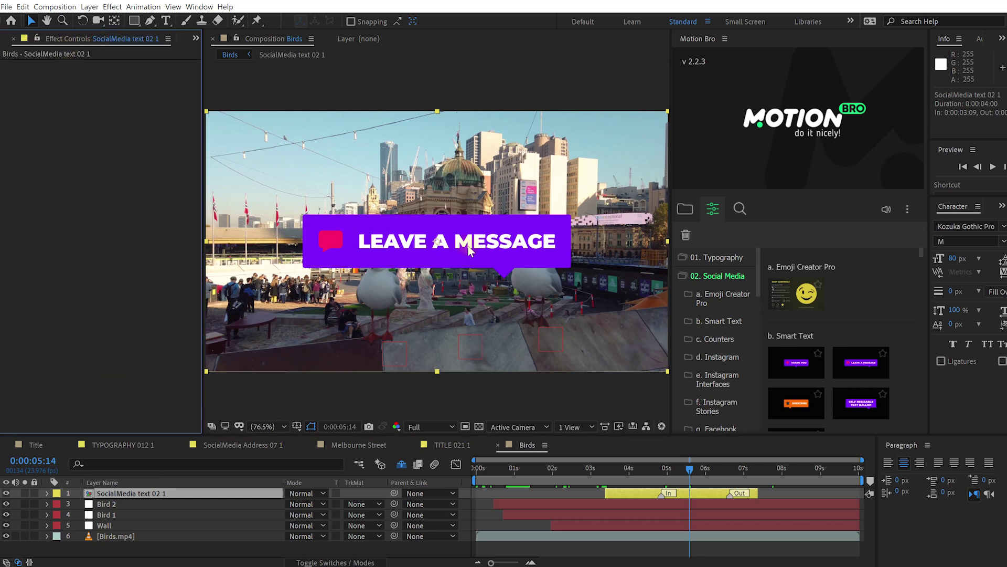
{"action": "double_click", "coordinate": [125, 495]}
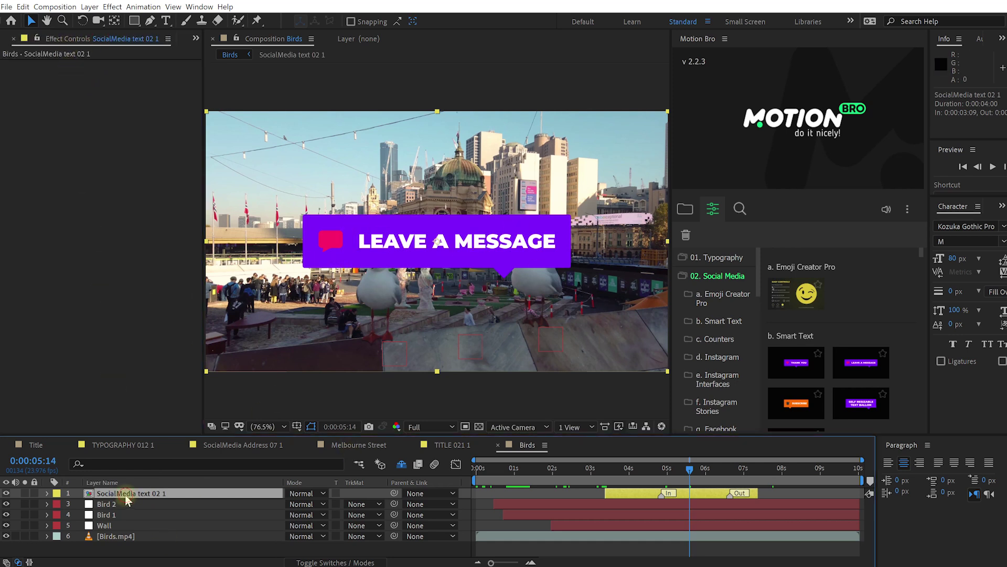
- Change the bubble text to 'SUP DUDE? and lower MAIN SCALE to 40
{"action": "left_click", "coordinate": [142, 506]}
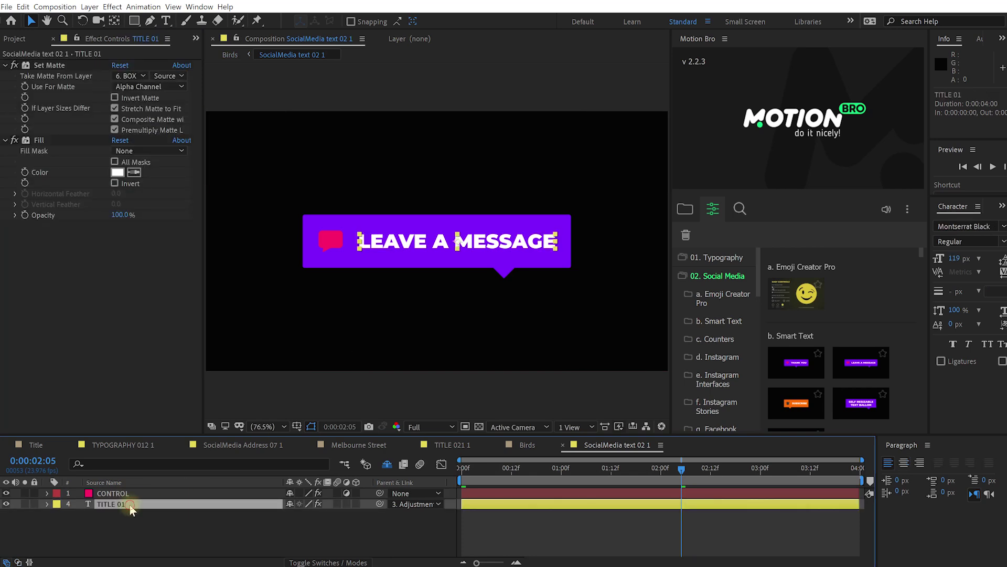
{"action": "double_click", "coordinate": [130, 505]}
{"action": "type", "text": "'SUP DUDE?"}
{"action": "left_click", "coordinate": [143, 494]}
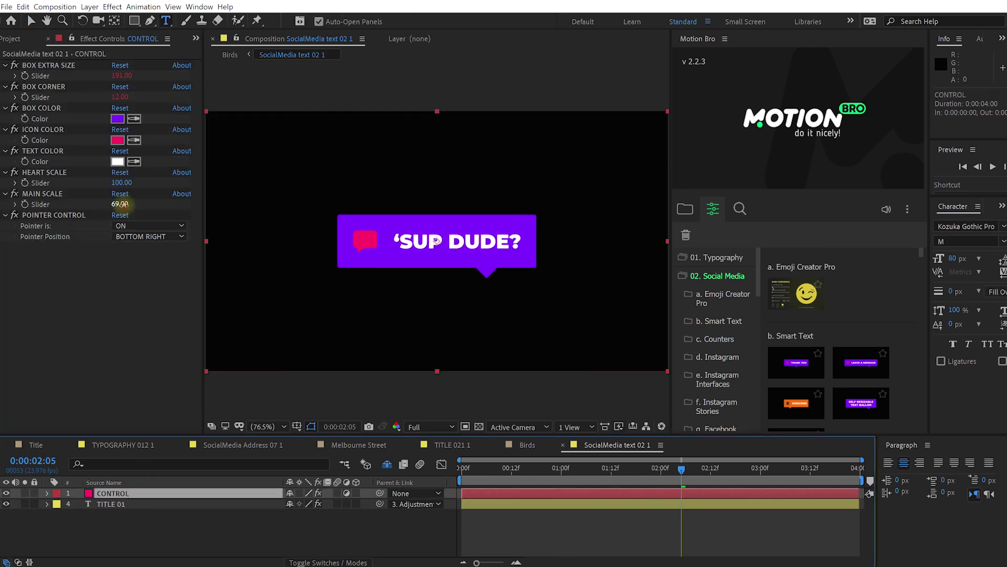
{"action": "left_click_drag", "start_coordinate": [119, 204], "coordinate": [107, 207]}
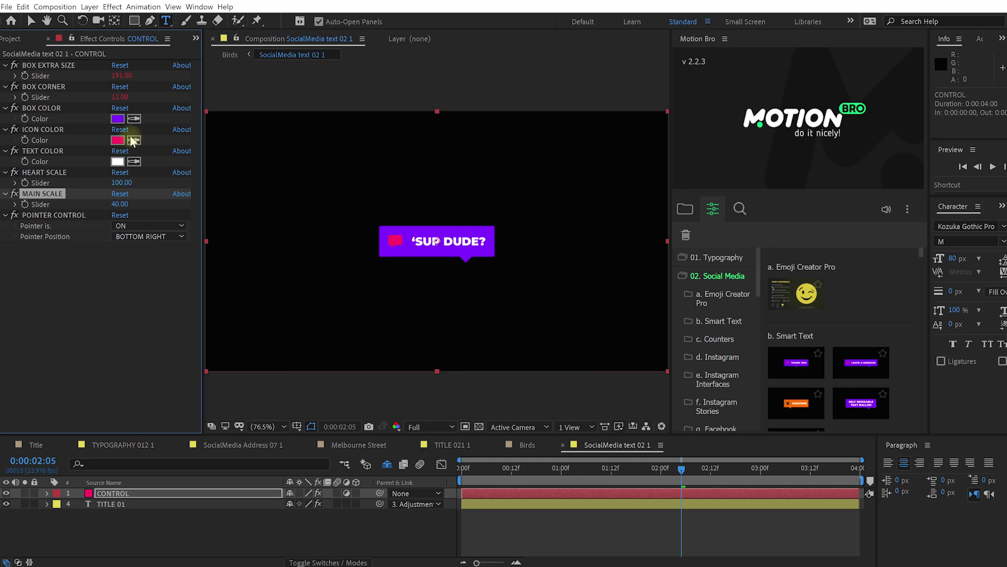
- Set the BOX COLOR to a light blue
{"action": "left_click", "coordinate": [124, 119]}
{"action": "left_click_drag", "start_coordinate": [816, 240], "coordinate": [816, 237]}
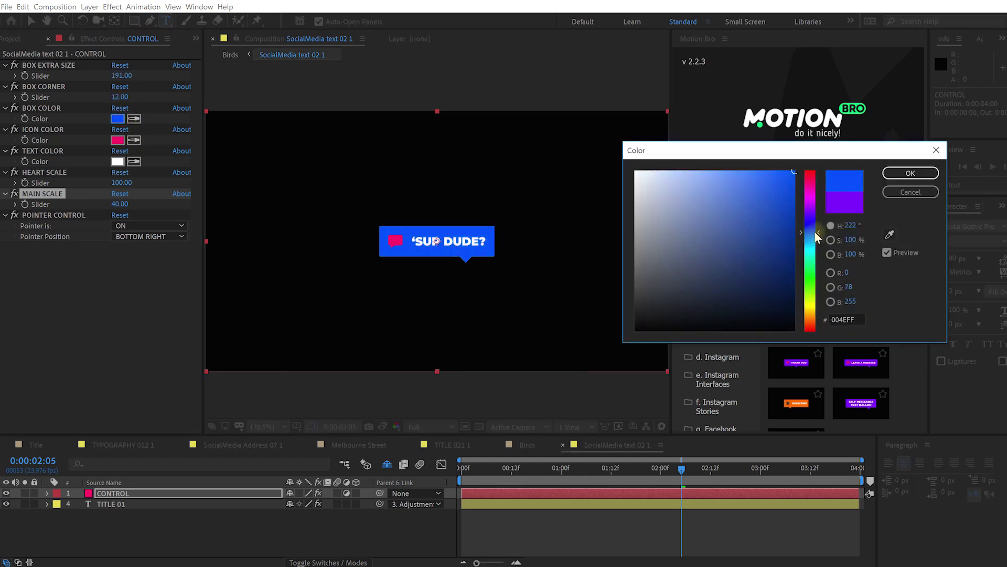
{"action": "left_click", "coordinate": [744, 167]}
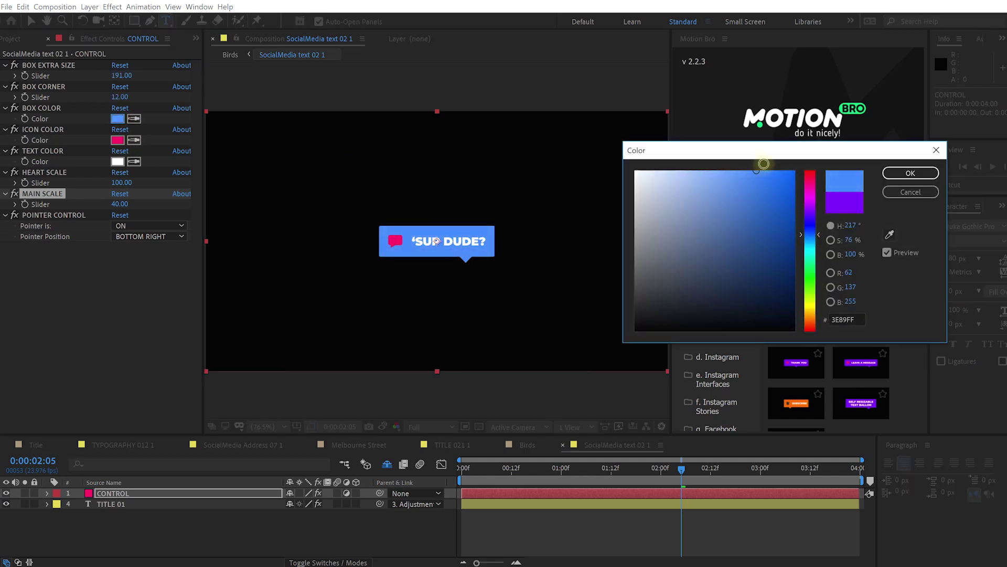
{"action": "left_click", "coordinate": [911, 172]}
- Make the TEXT COLOR and ICON COLOR pale yellow
{"action": "left_click", "coordinate": [118, 162]}
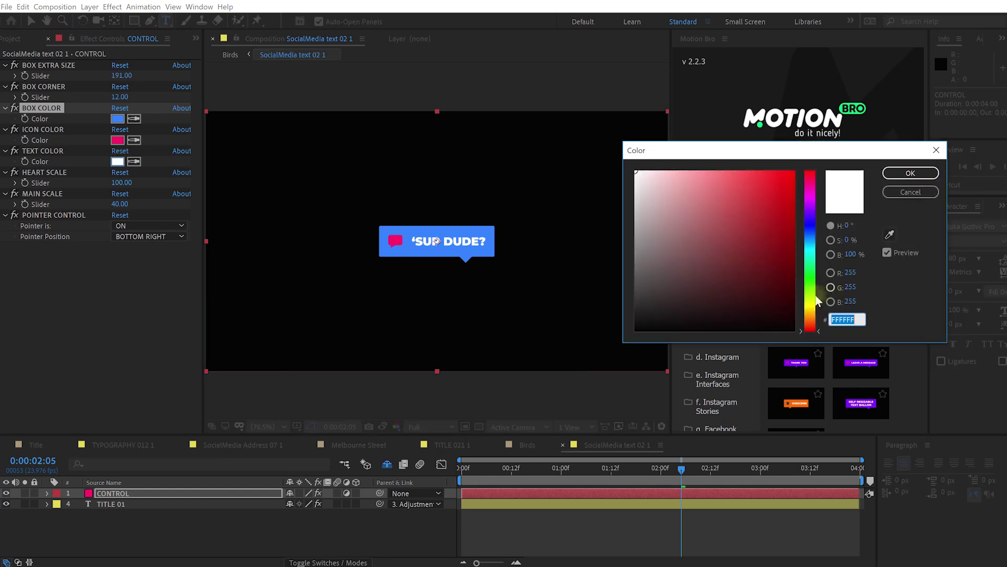
{"action": "left_click_drag", "start_coordinate": [816, 301], "coordinate": [816, 307]}
{"action": "left_click", "coordinate": [691, 167]}
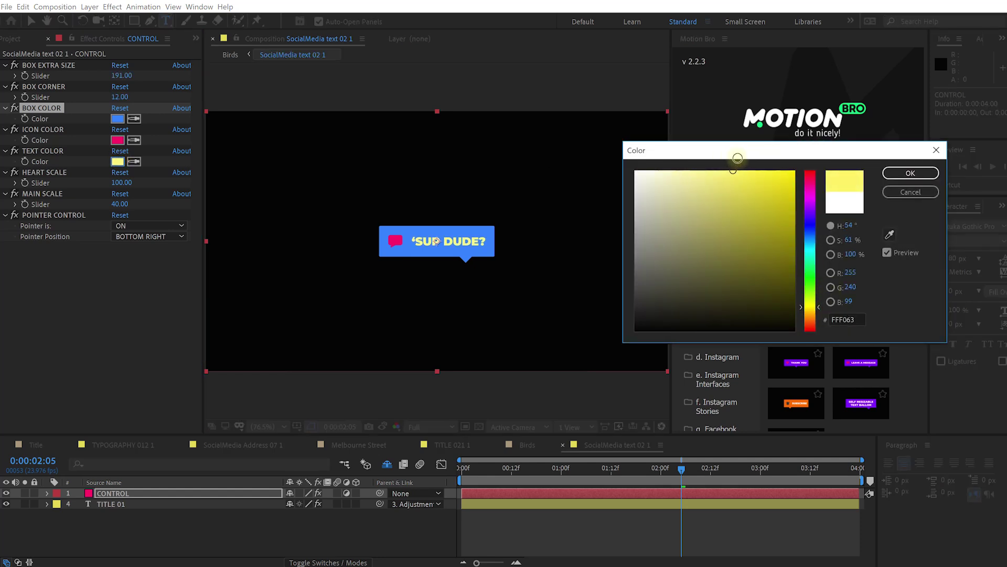
{"action": "left_click", "coordinate": [932, 175]}
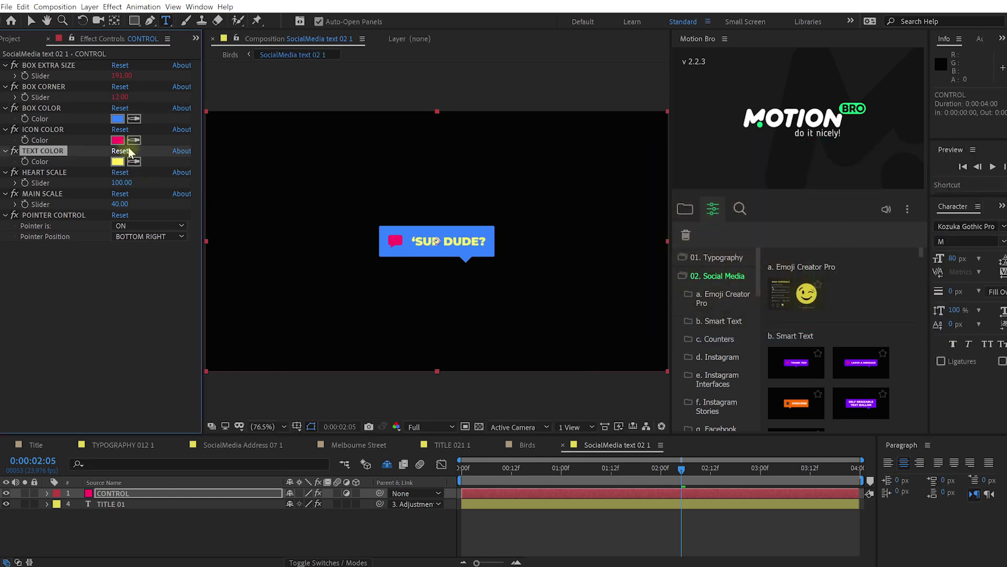
{"action": "left_click", "coordinate": [118, 140]}
{"action": "left_click", "coordinate": [810, 306]}
{"action": "left_click", "coordinate": [730, 170]}
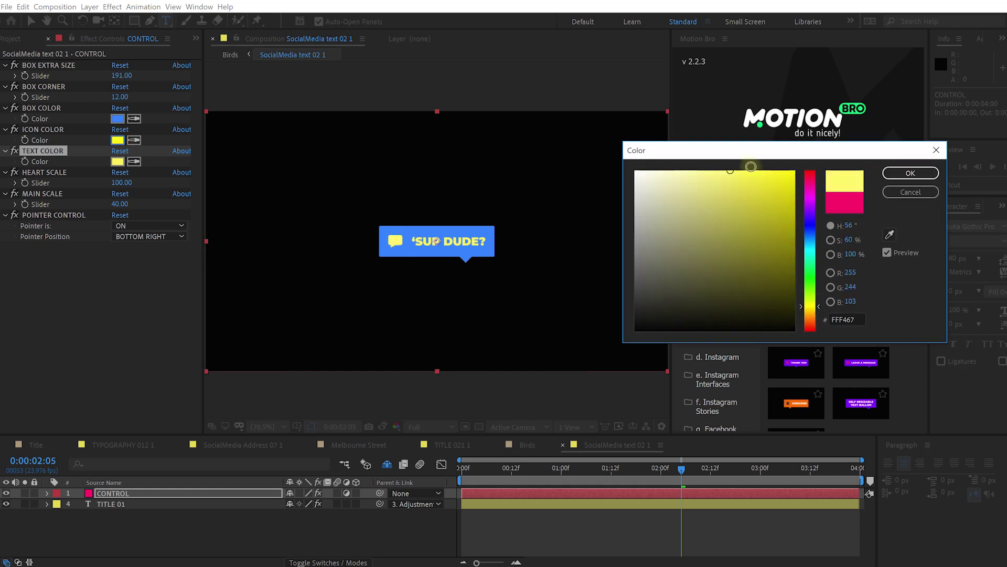
{"action": "left_click", "coordinate": [898, 175]}
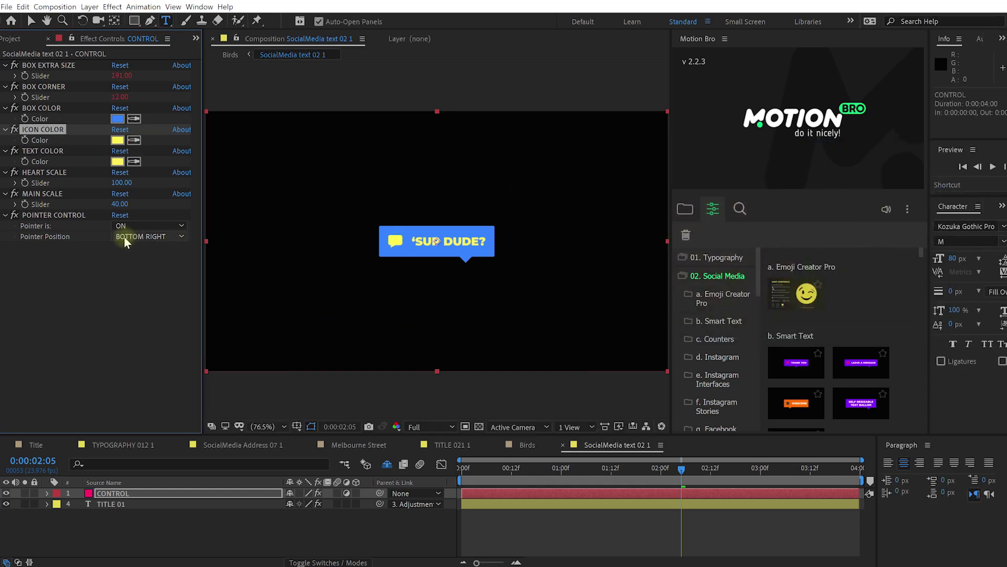
- Set Pointer Position to BOTTOM and raise BOX CORNER to 48
{"action": "left_click", "coordinate": [140, 238]}
{"action": "left_click", "coordinate": [137, 261]}
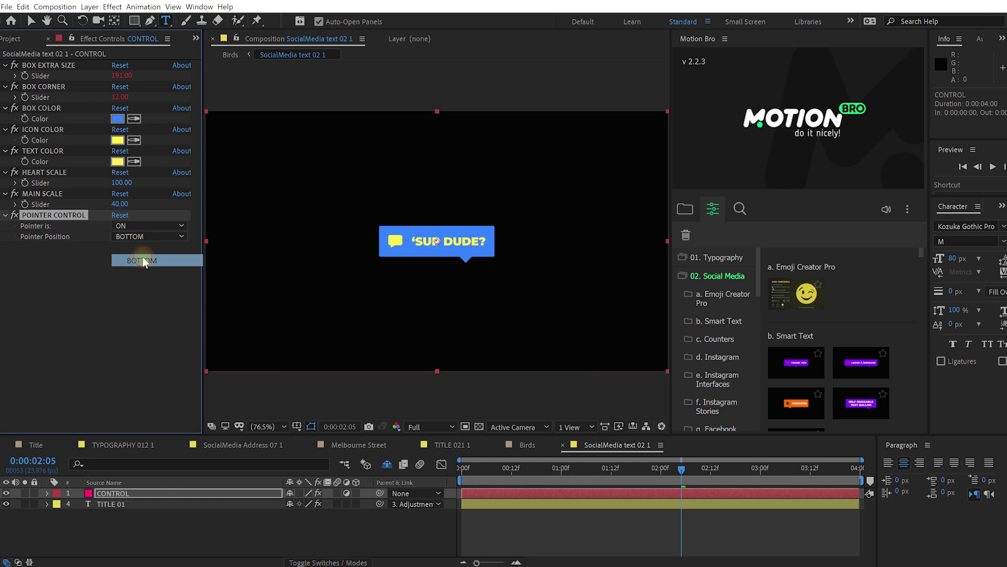
{"action": "left_click", "coordinate": [151, 238]}
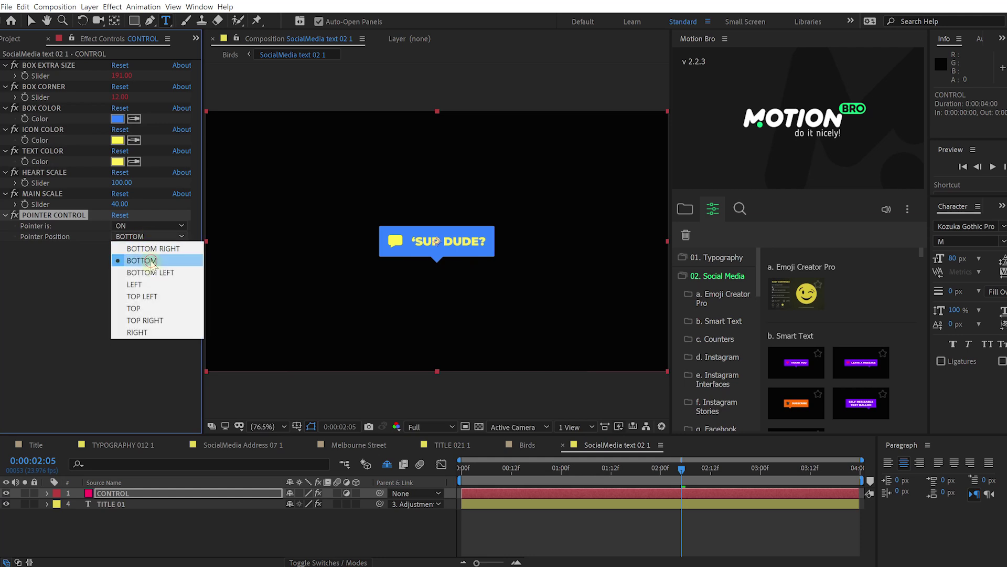
{"action": "left_click", "coordinate": [143, 260]}
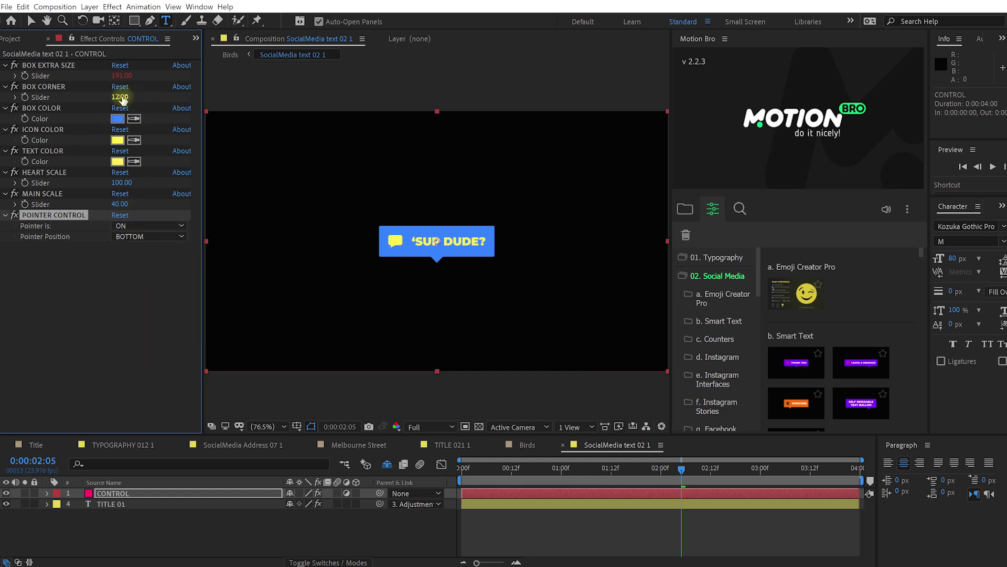
{"action": "left_click_drag", "start_coordinate": [120, 98], "coordinate": [174, 100]}
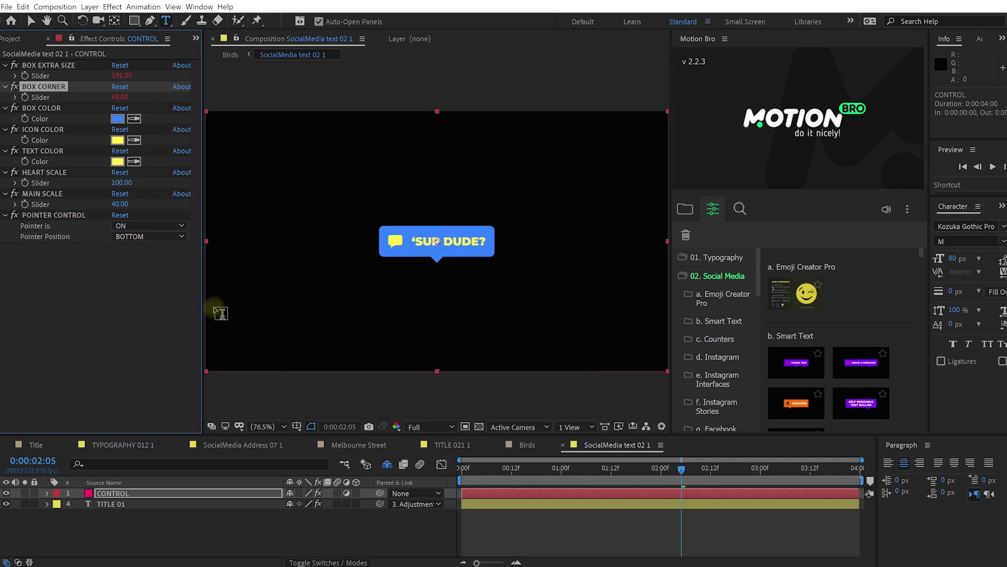
- In the Birds comp, move the 'SUP DUDE? bubble over the right seagull and parent it to Bird 2
{"action": "left_click", "coordinate": [527, 445]}
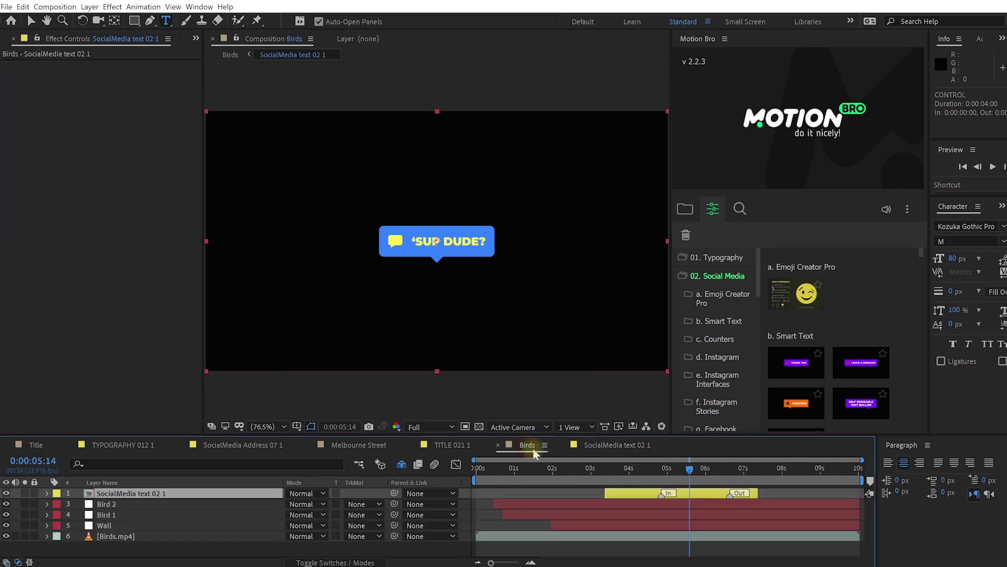
{"action": "key", "text": "v"}
{"action": "left_click_drag", "start_coordinate": [480, 250], "coordinate": [569, 223]}
{"action": "key", "text": "Return"}
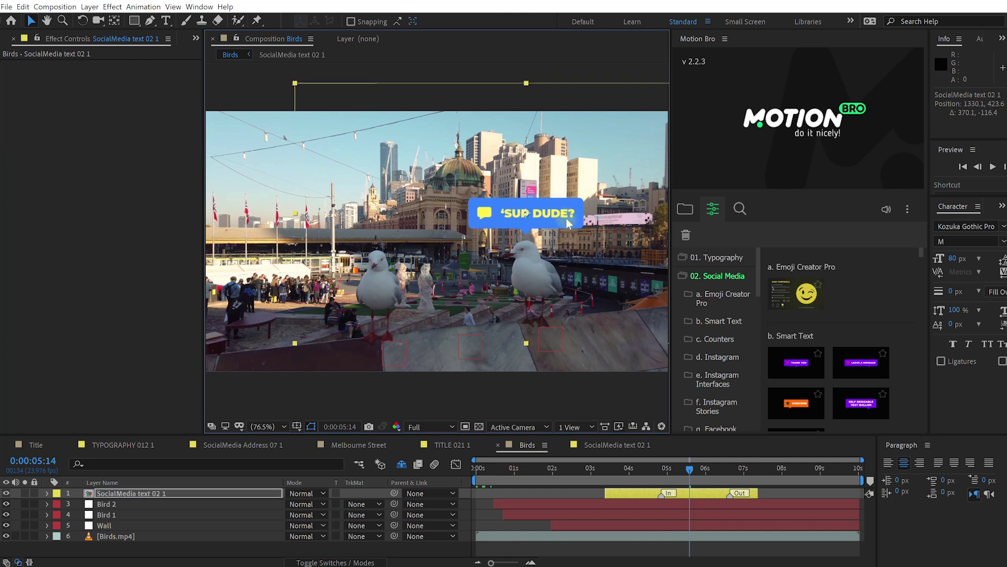
{"action": "left_click_drag", "start_coordinate": [394, 499], "coordinate": [139, 505]}
- Preview the shot from about 3 seconds
{"action": "left_click_drag", "start_coordinate": [690, 472], "coordinate": [595, 477]}
{"action": "key", "text": "shift+space"}
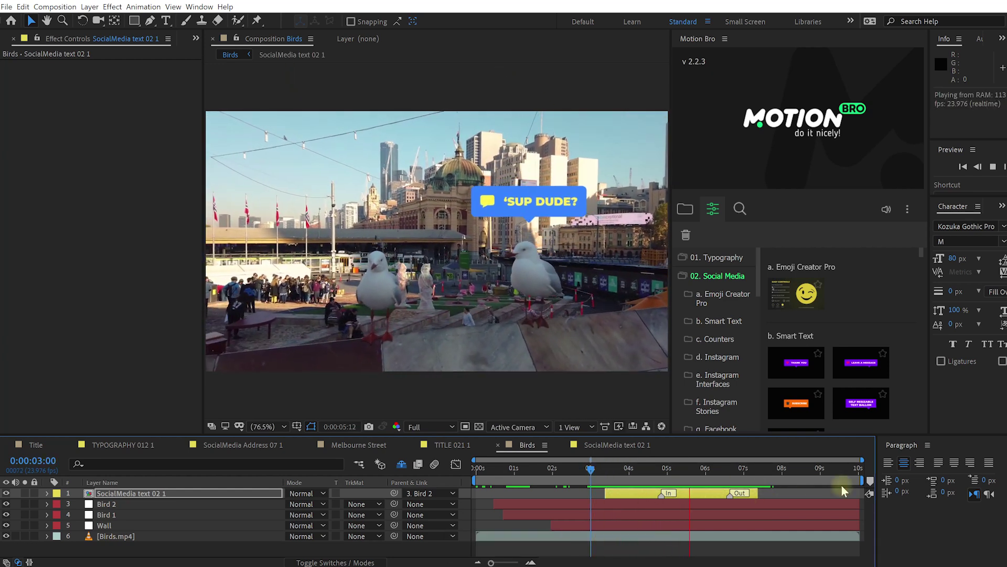
{"action": "key", "text": "space"}
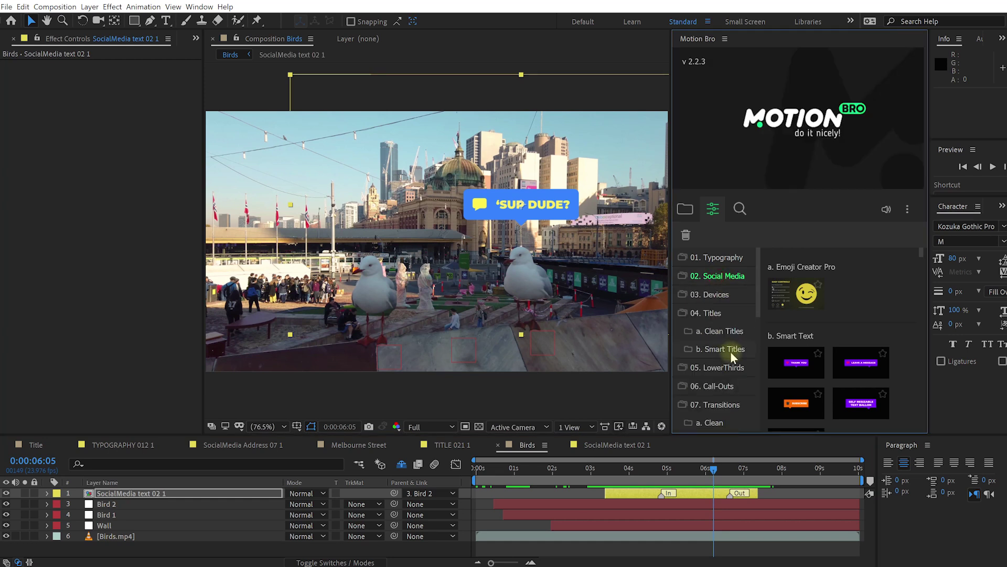
{"action": "scroll", "coordinate": [727, 354], "scroll_direction": "down", "scroll_amount": 10}
- Search Motion Bro for 'hat' and apply Neon funny Hat 02 starting near 3 seconds
{"action": "left_click", "coordinate": [706, 394]}
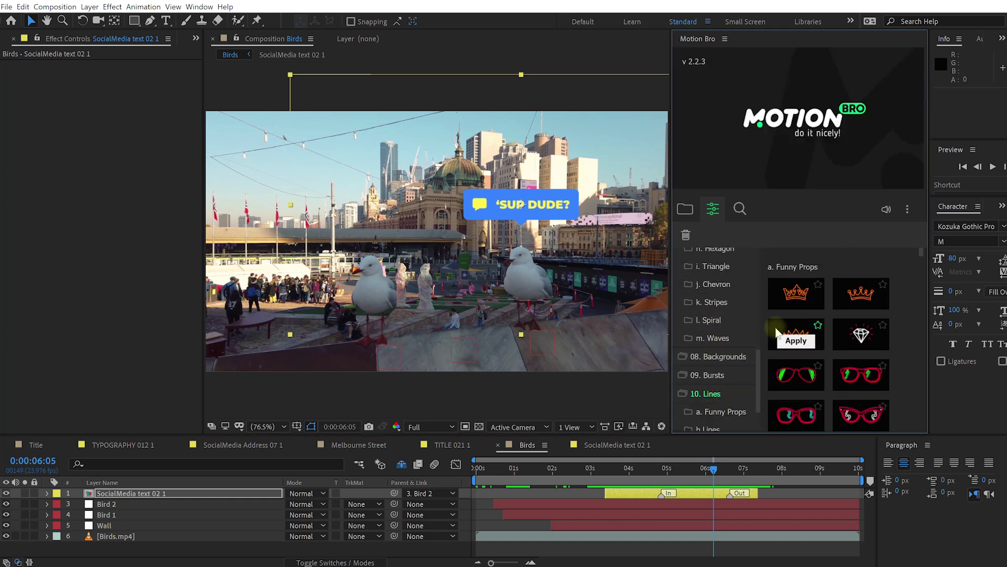
{"action": "left_click", "coordinate": [740, 210]}
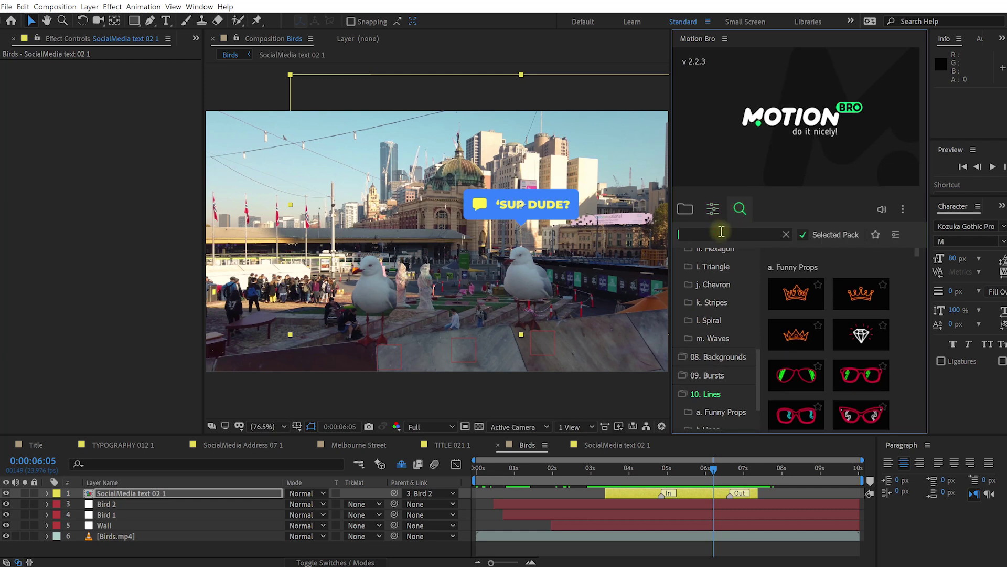
{"action": "type", "text": "hat"}
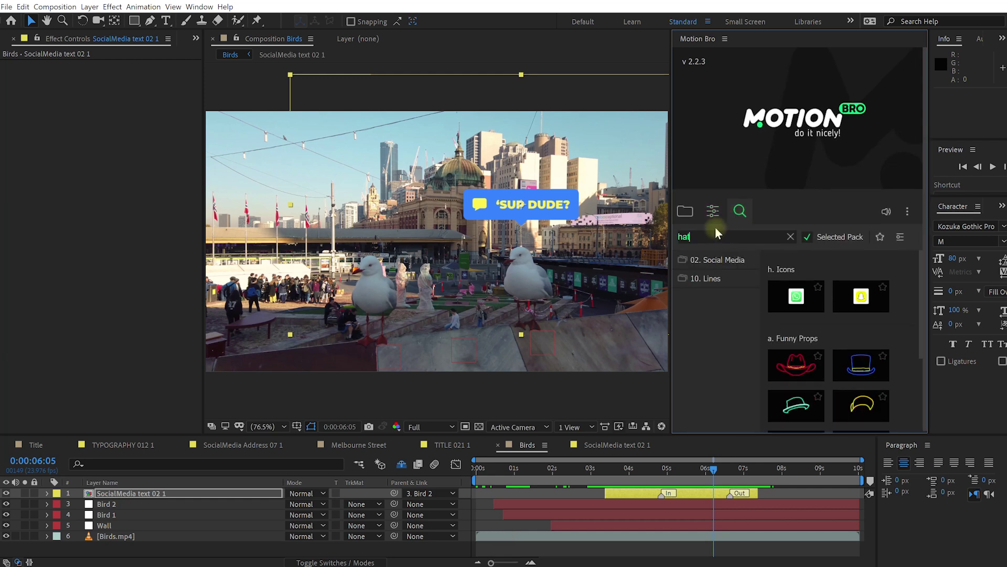
{"action": "mouse_move", "coordinate": [859, 367]}
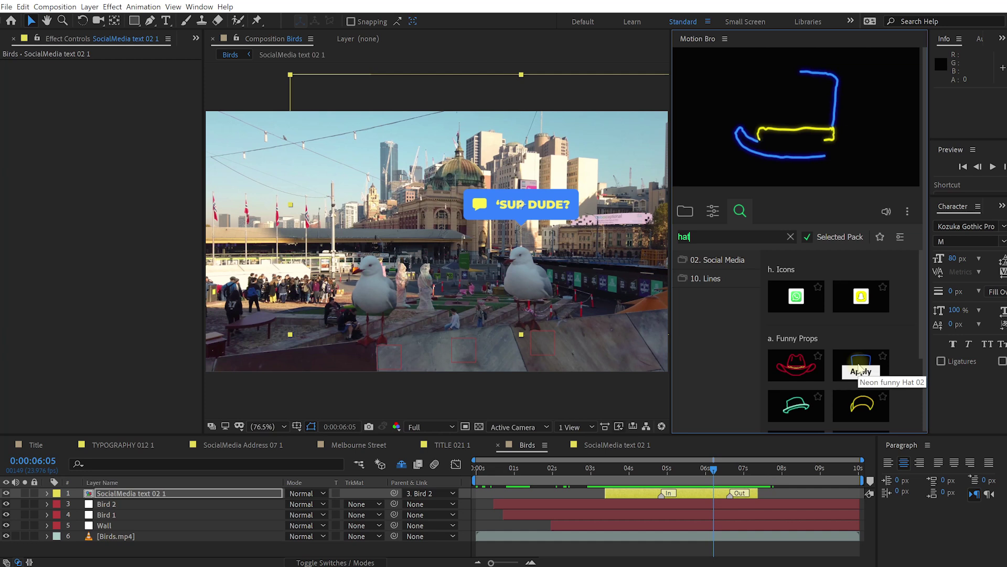
{"action": "left_click", "coordinate": [607, 470]}
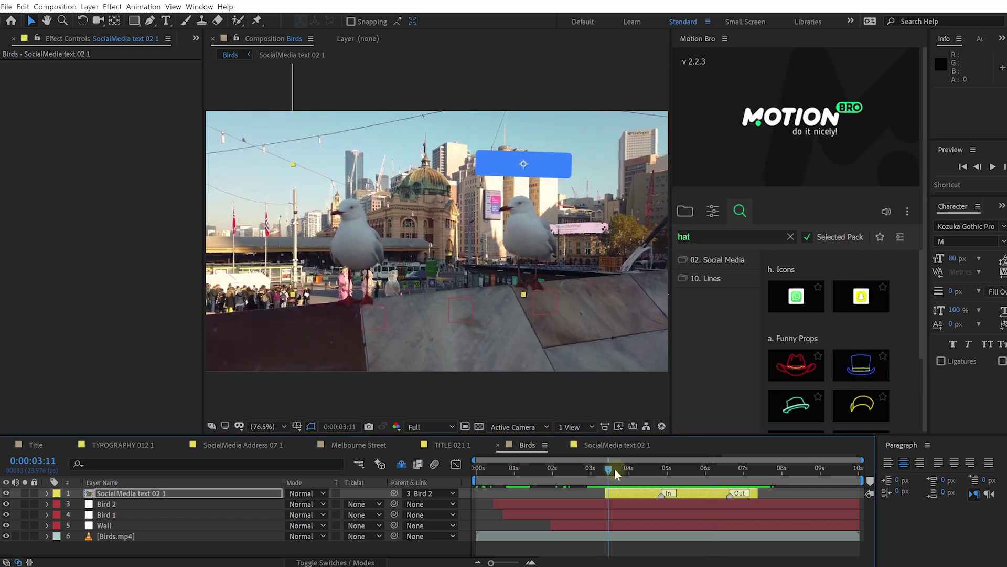
{"action": "left_click", "coordinate": [861, 371]}
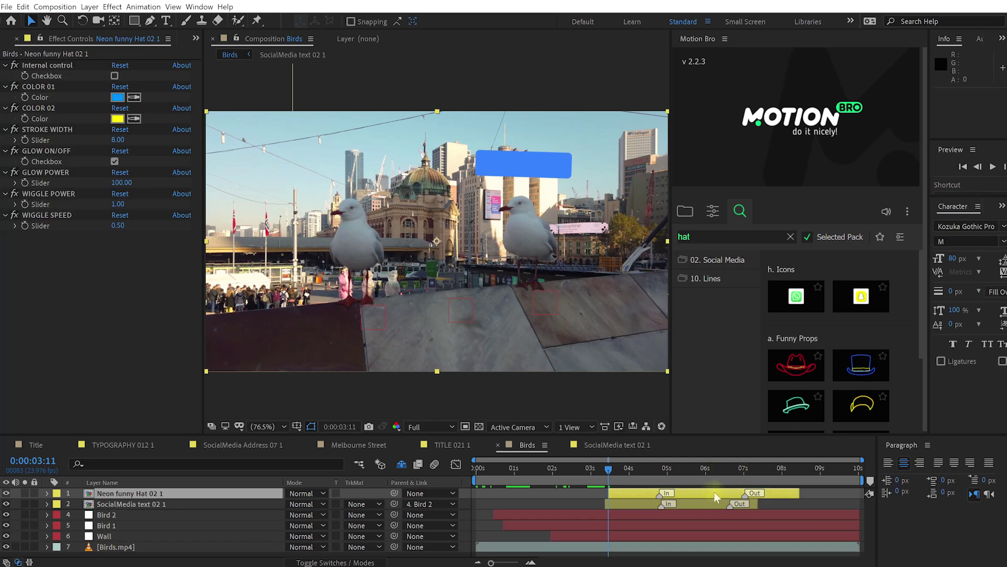
{"action": "left_click_drag", "start_coordinate": [713, 492], "coordinate": [631, 471]}
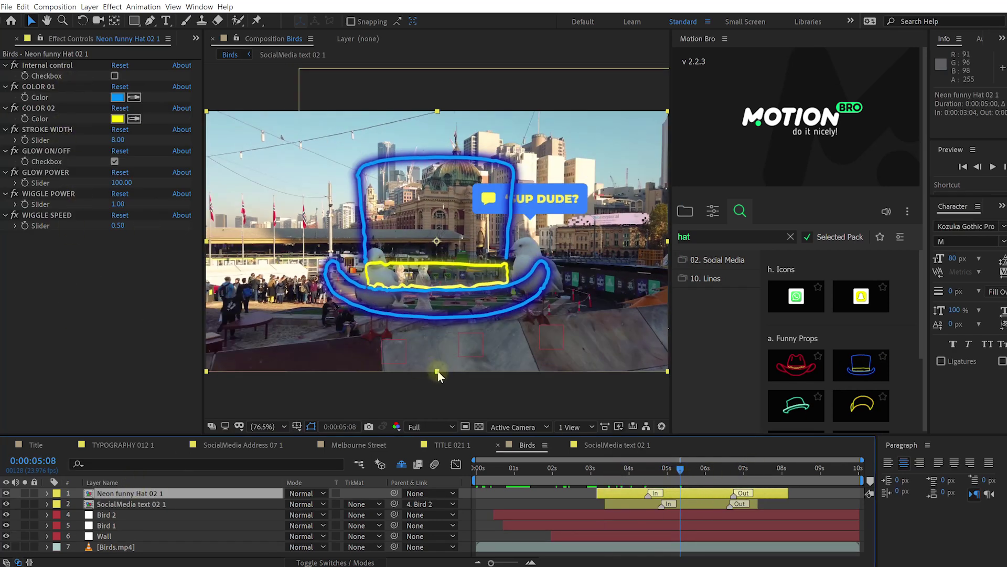
- Scale the hat to 49%, set its mode to Screen, parent it to Bird 1 and preview
{"action": "left_click_drag", "start_coordinate": [437, 371], "coordinate": [383, 242]}
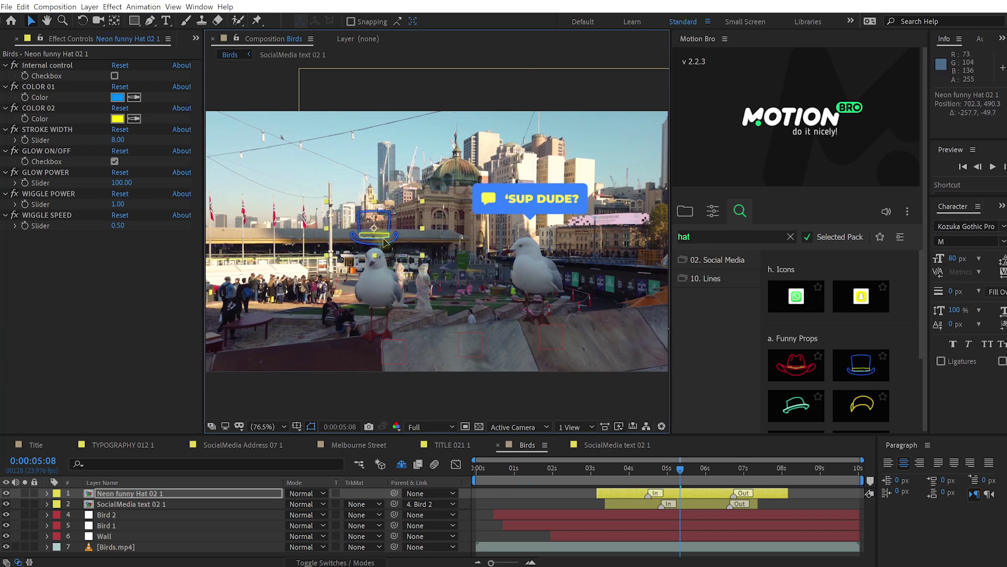
{"action": "left_click", "coordinate": [306, 493]}
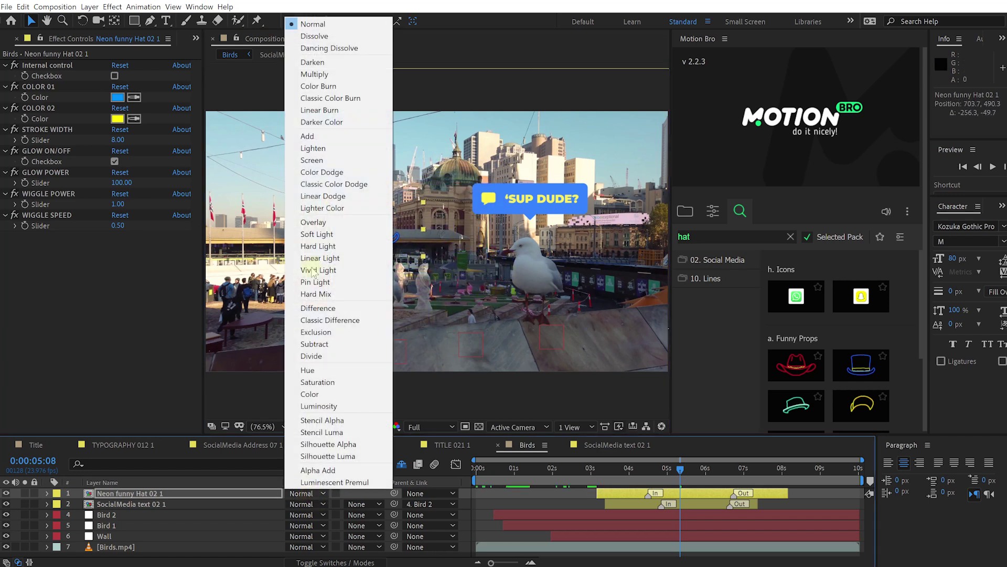
{"action": "left_click", "coordinate": [312, 160]}
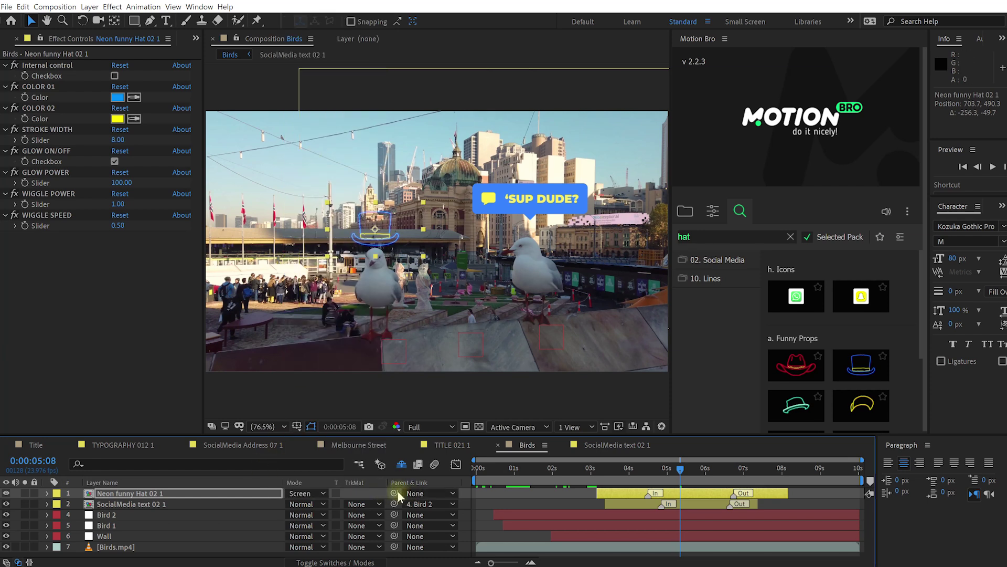
{"action": "left_click_drag", "start_coordinate": [394, 493], "coordinate": [131, 526]}
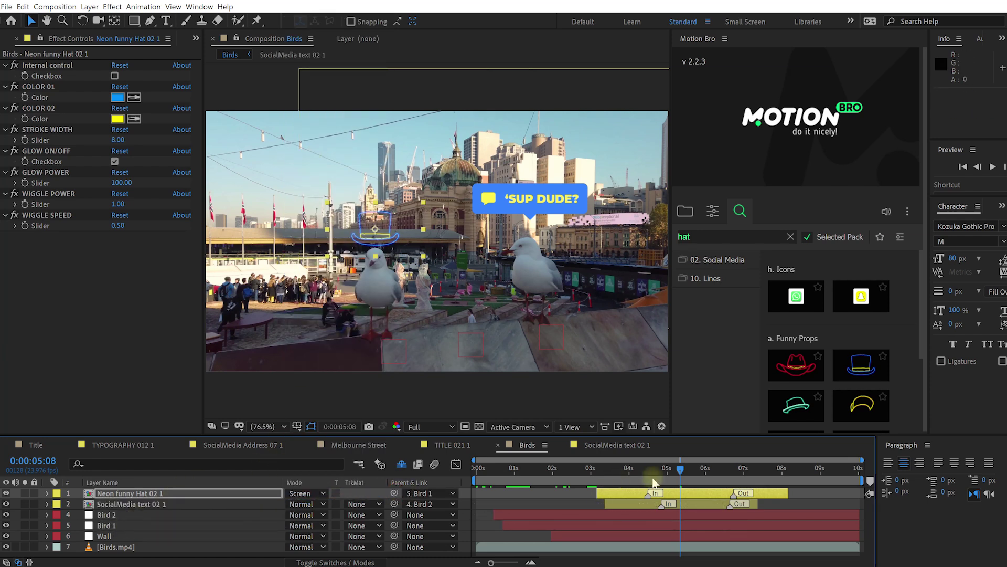
{"action": "left_click_drag", "start_coordinate": [653, 469], "coordinate": [567, 474]}
{"action": "key", "text": "shift+space"}
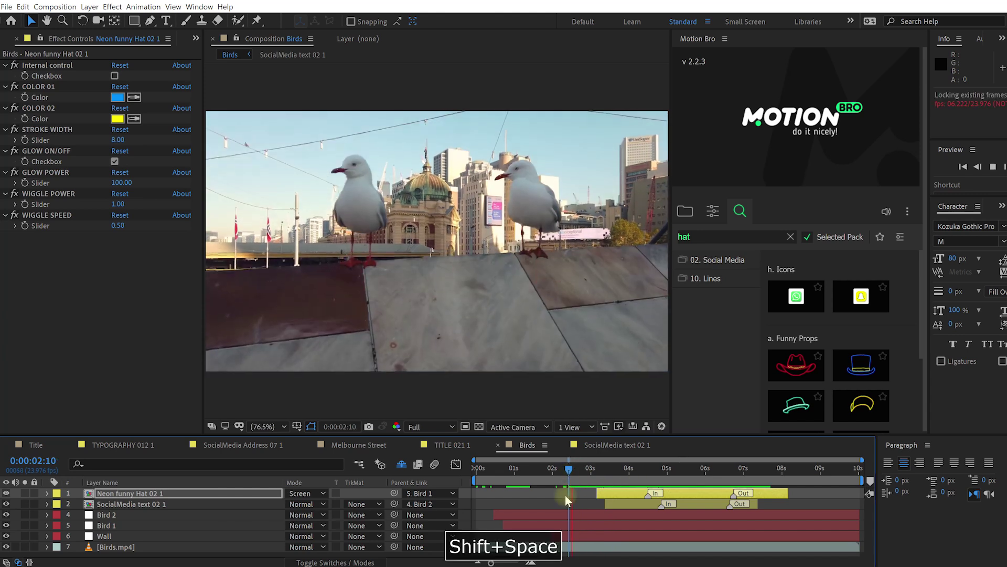